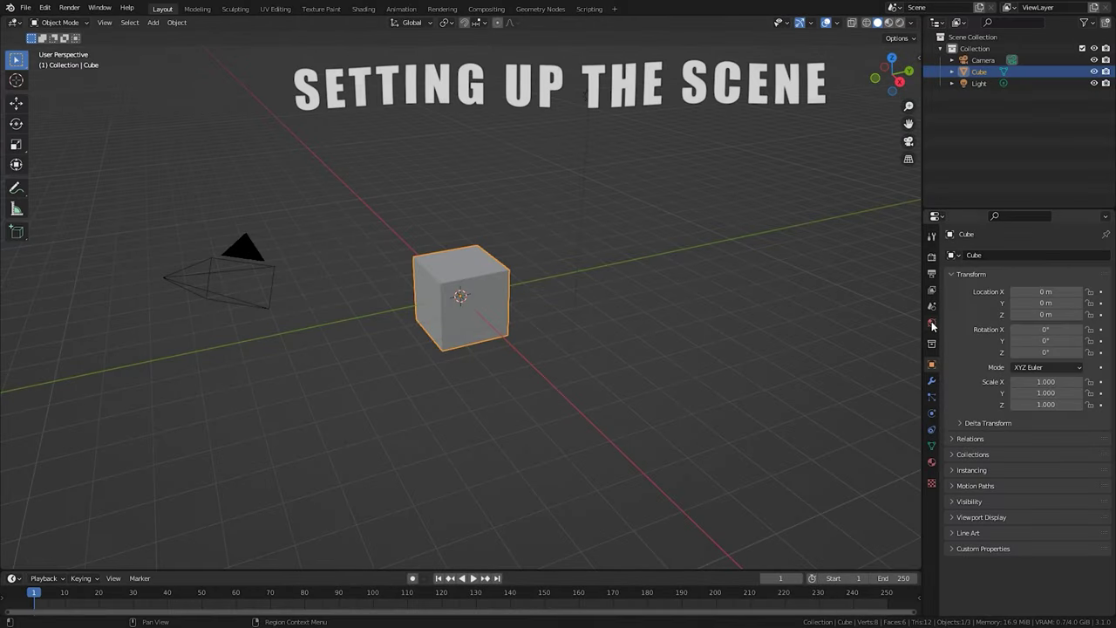
Set the world colour to black, view it in Rendered shading, and delete the default light
{"action": "left_click", "coordinate": [931, 322]}
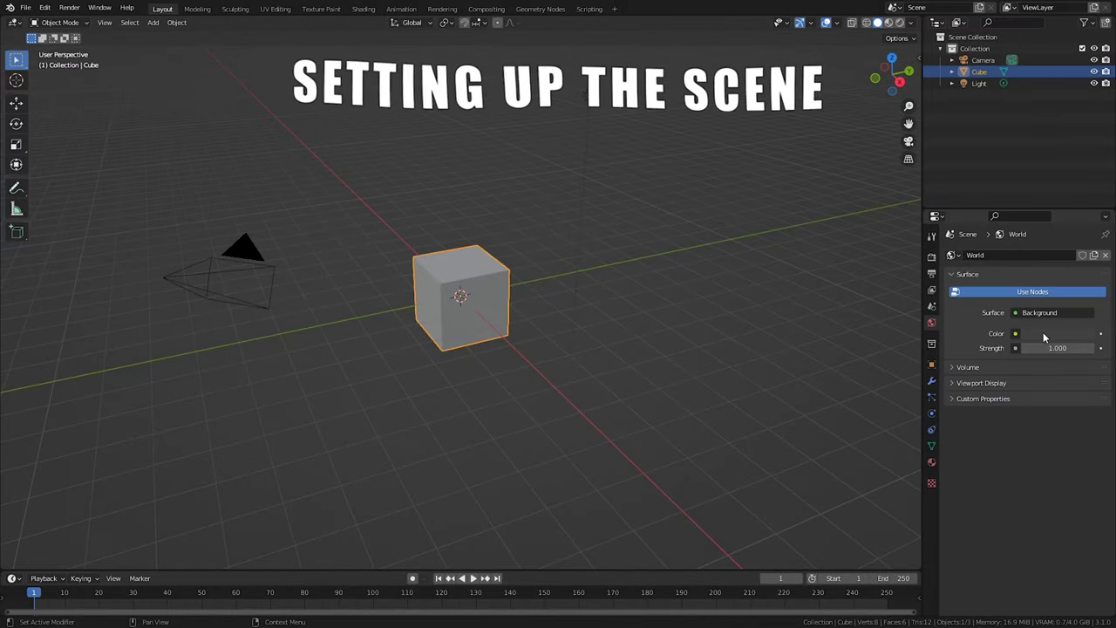
{"action": "left_click", "coordinate": [901, 22]}
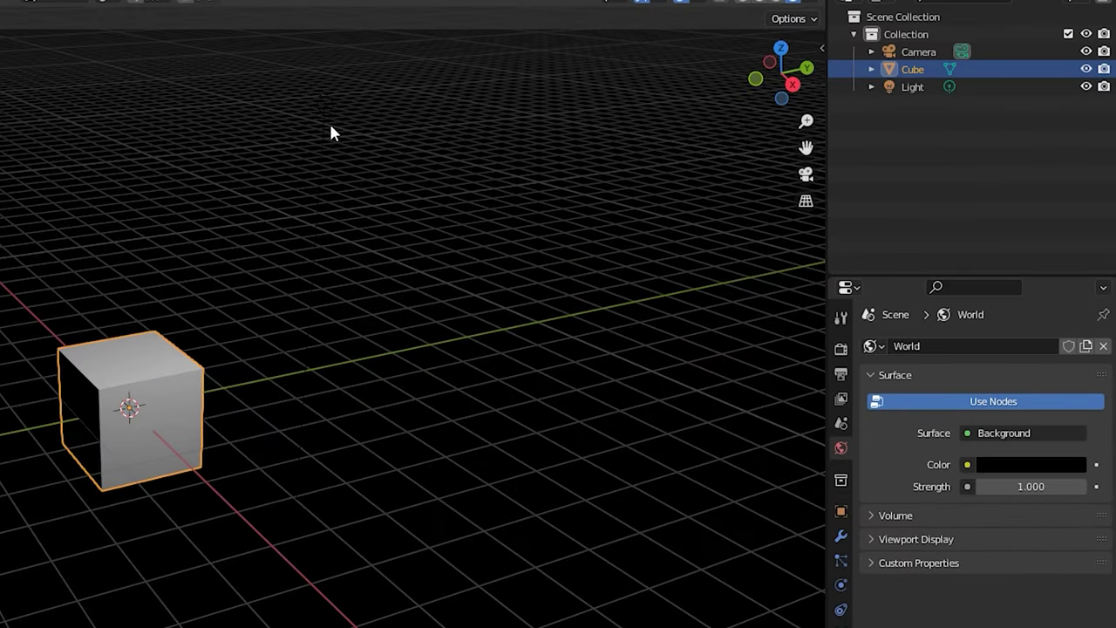
{"action": "key", "text": "Delete"}
Add an angled Sun light with strength 5 and enable Eevee Ambient Occlusion and Bloom
{"action": "key", "text": "shift+a"}
{"action": "mouse_move", "coordinate": [332, 515]}
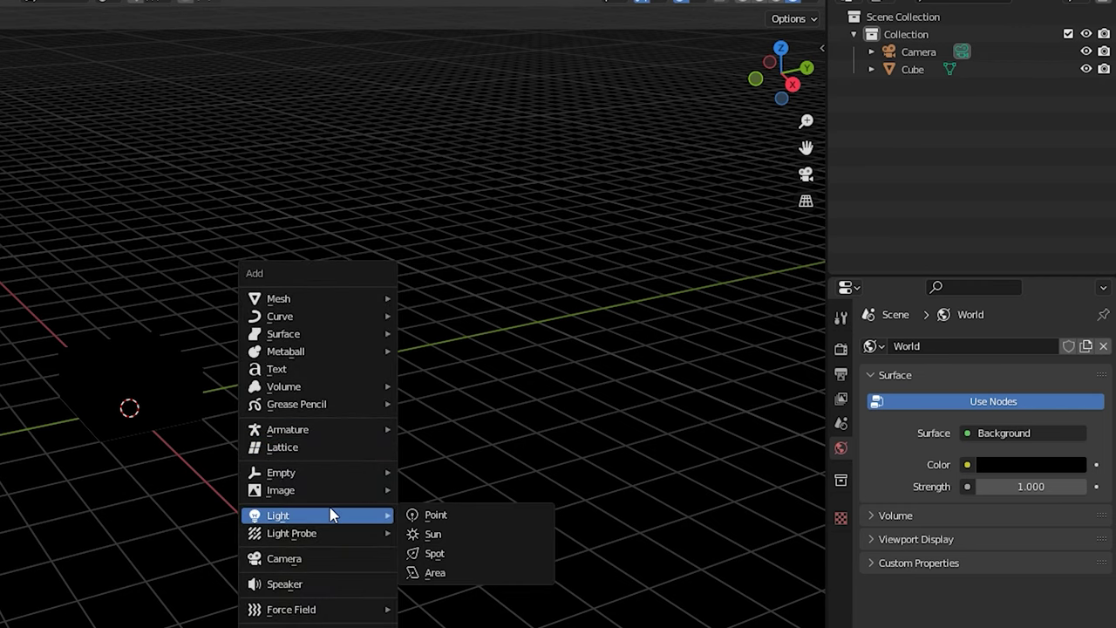
{"action": "left_click", "coordinate": [459, 533]}
{"action": "key", "text": "r"}
{"action": "key", "text": "r"}
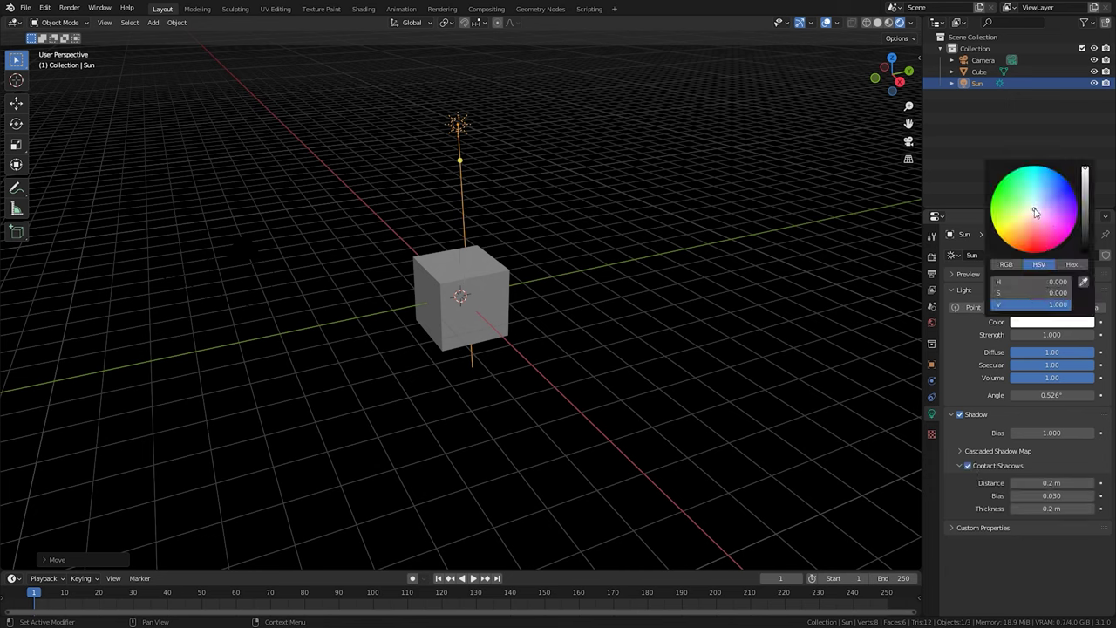
{"action": "left_click", "coordinate": [1051, 335]}
{"action": "type", "text": "5"}
{"action": "key", "text": "Return"}
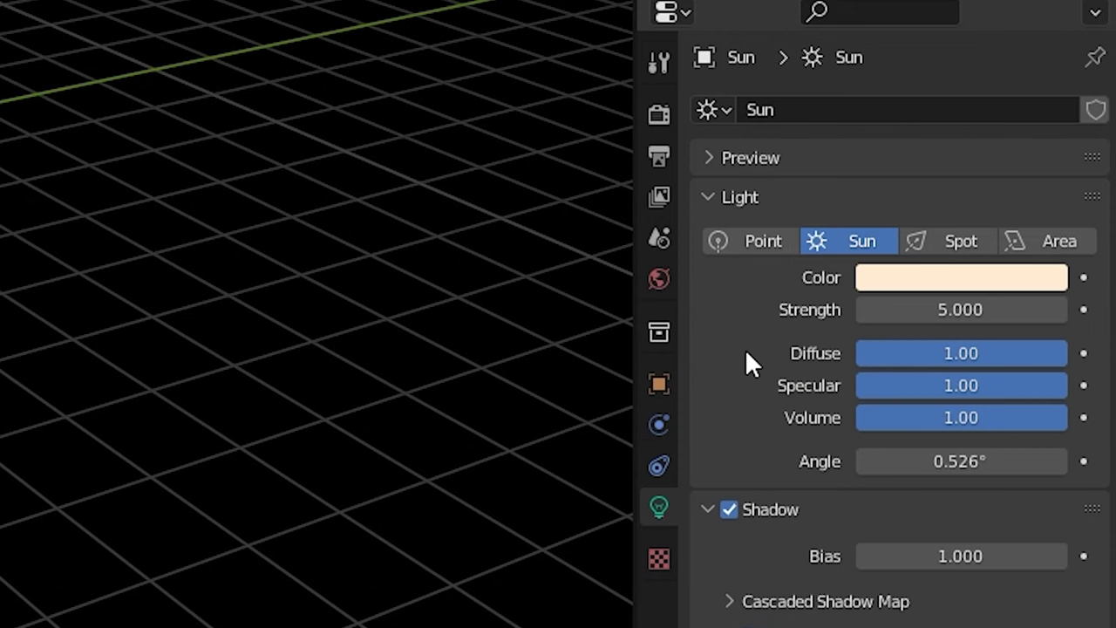
{"action": "left_click", "coordinate": [659, 116]}
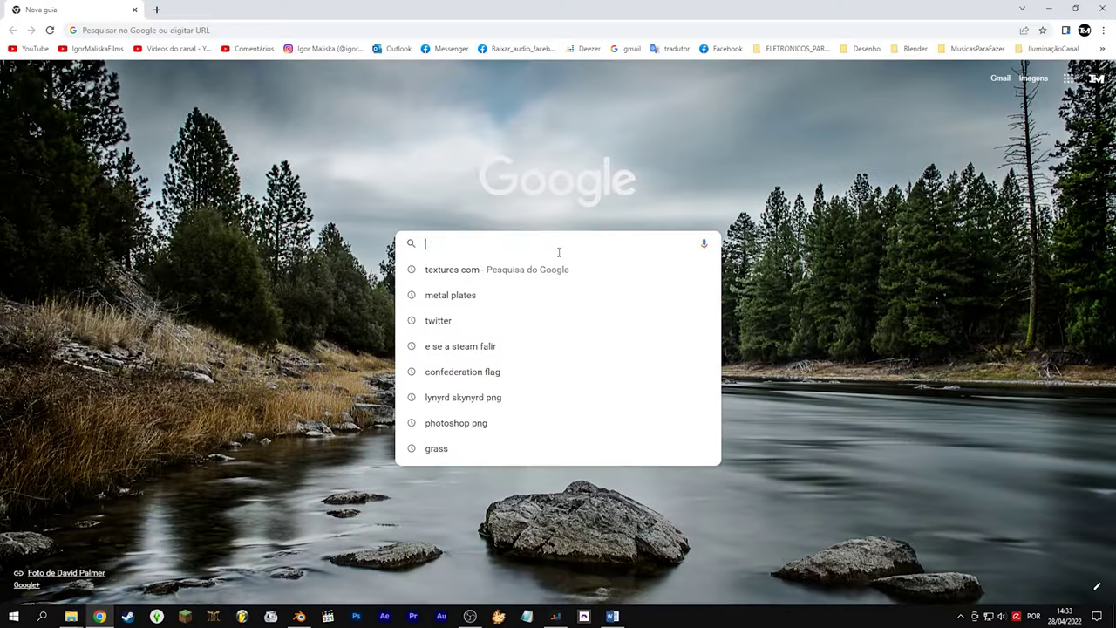
Load textures.com and browse to the Metal › Containers texture library
{"action": "type", "text": "textures.com"}
{"action": "key", "text": "Return"}
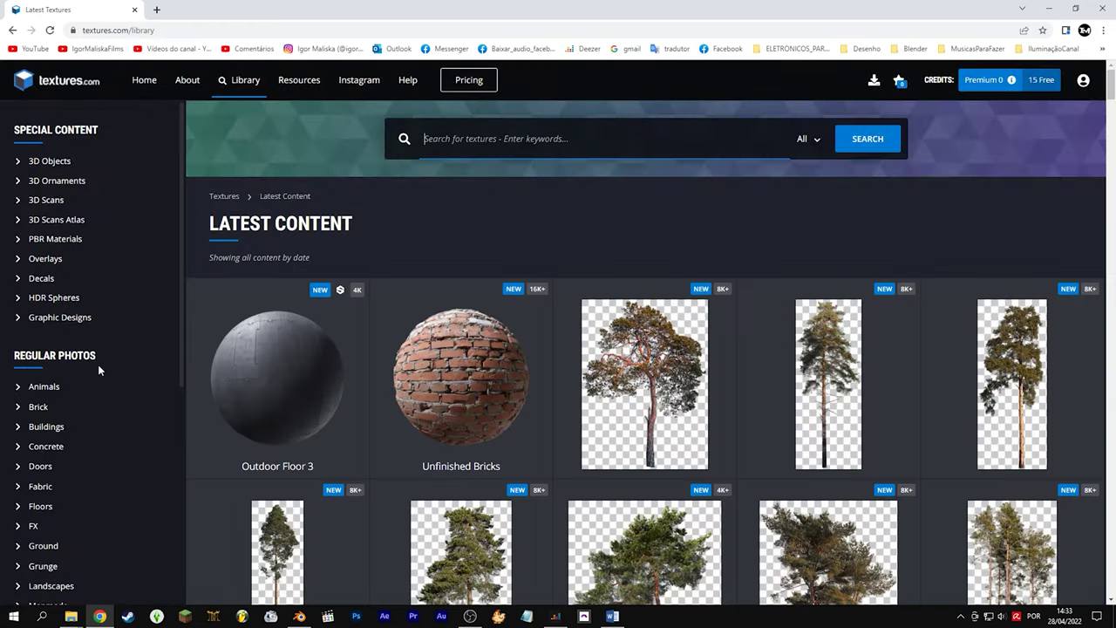
{"action": "left_click", "coordinate": [54, 350]}
{"action": "left_click", "coordinate": [532, 540]}
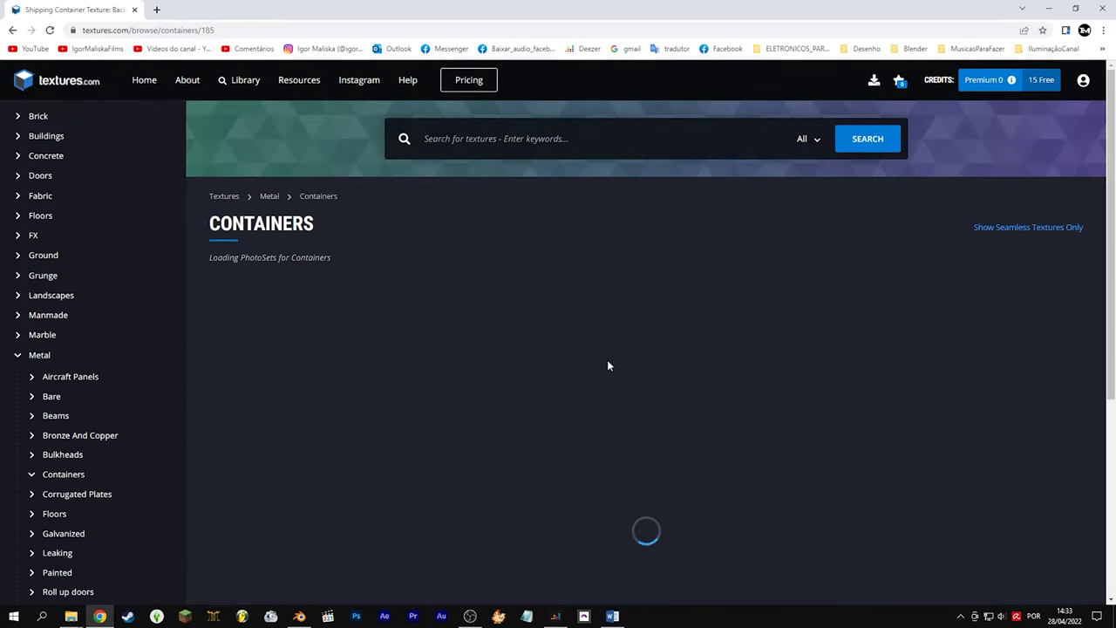
Open the white MetalContainers0072 container texture in a new tab
{"action": "scroll", "coordinate": [601, 345], "scroll_direction": "down", "scroll_amount": 5}
{"action": "scroll", "coordinate": [602, 344], "scroll_direction": "down", "scroll_amount": 10}
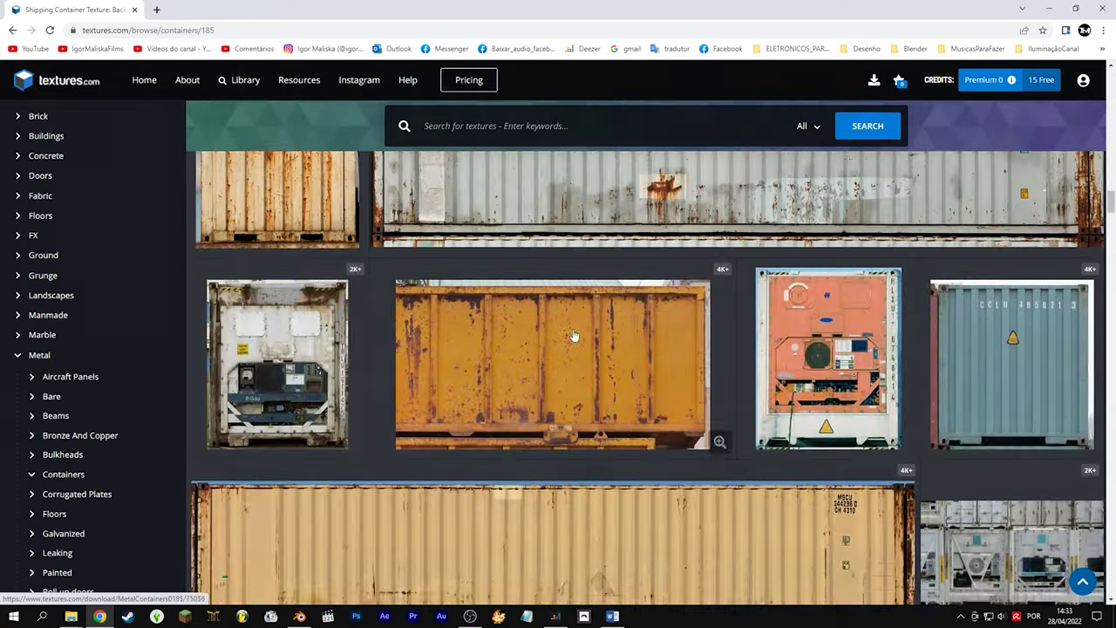
{"action": "middle_click", "coordinate": [277, 375]}
{"action": "left_click", "coordinate": [229, 14]}
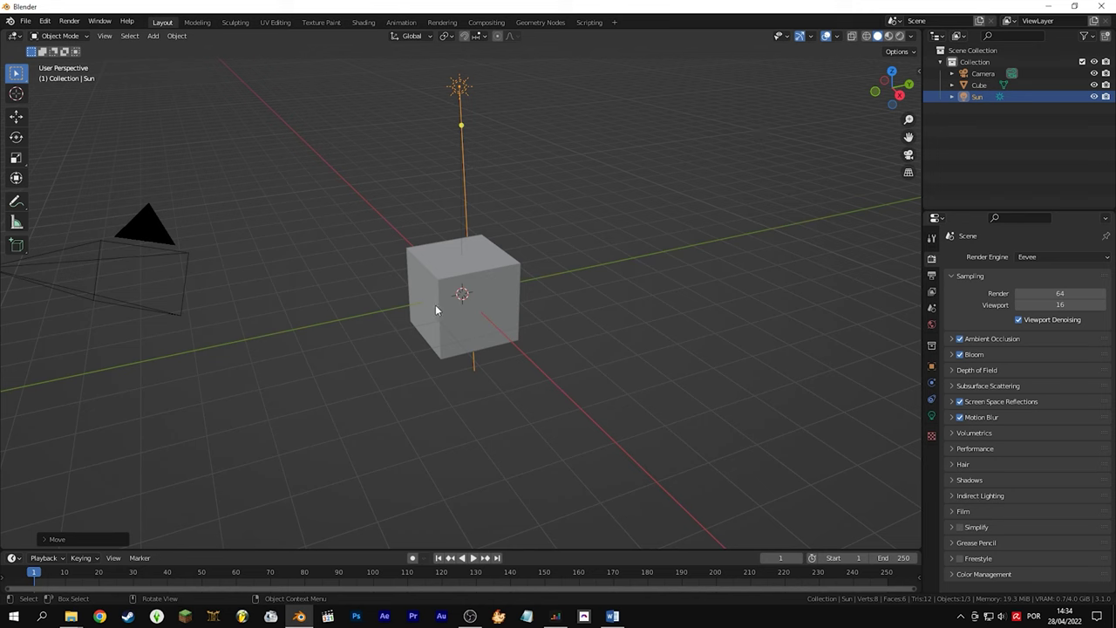
Replace the default cube with an enlarged plane
{"action": "key", "text": "Delete"}
{"action": "key", "text": "shift+a"}
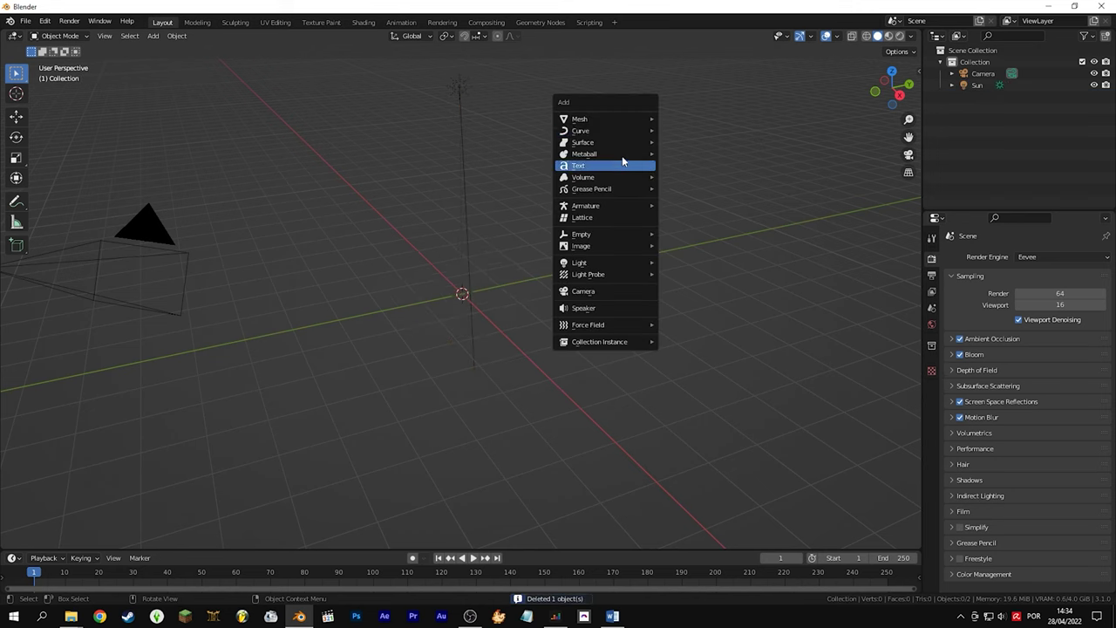
{"action": "left_click", "coordinate": [691, 120]}
{"action": "key", "text": "s"}
Give the plane a new metal_plates1 material using the container image through Ctrl+T texture nodes
{"action": "left_click", "coordinate": [362, 22]}
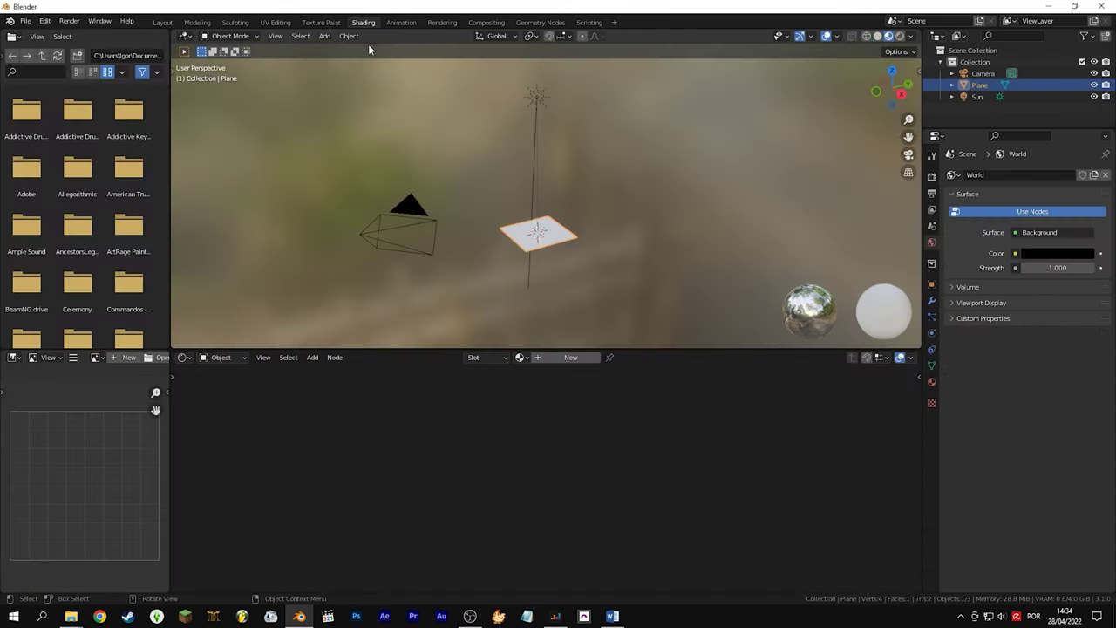
{"action": "middle_click_drag", "start_coordinate": [511, 235], "coordinate": [554, 361]}
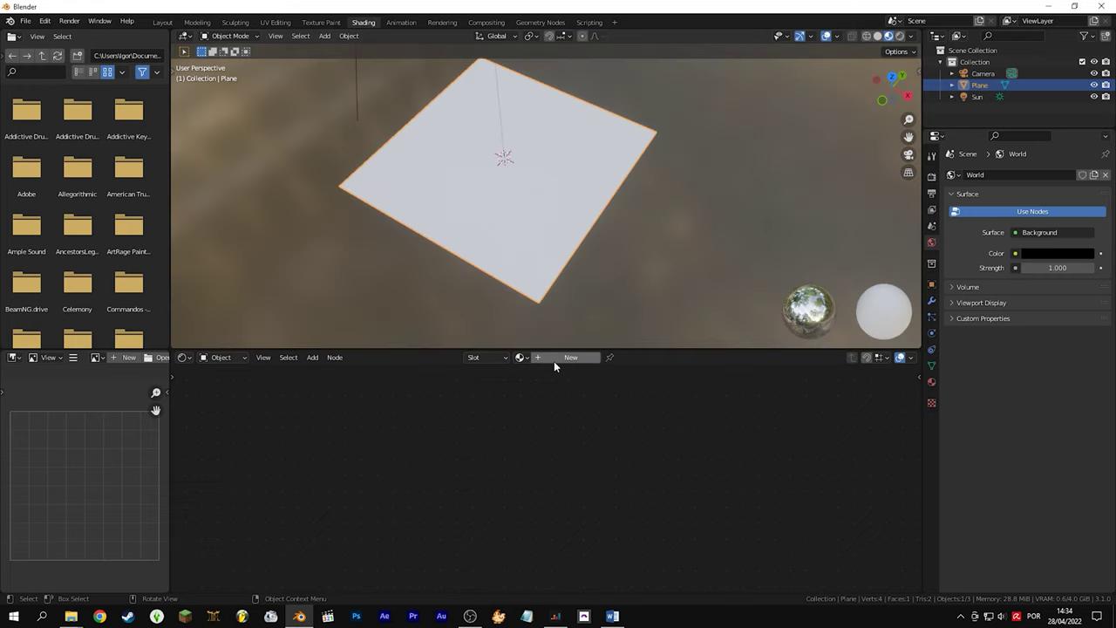
{"action": "left_click", "coordinate": [556, 359]}
{"action": "double_click", "coordinate": [575, 357]}
{"action": "type", "text": "s1"}
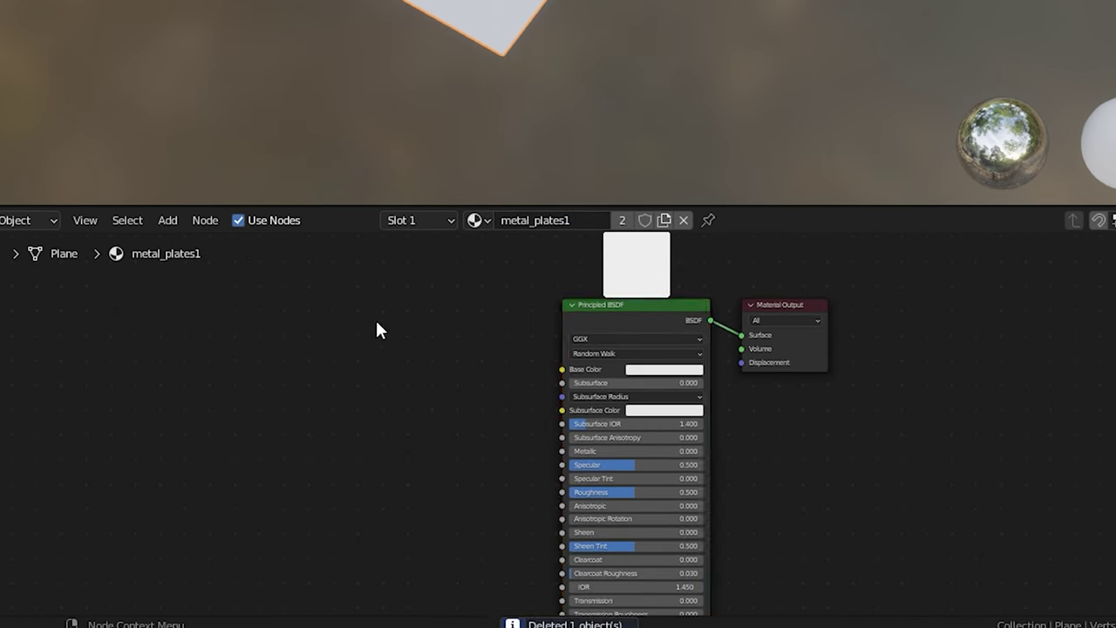
{"action": "left_click", "coordinate": [602, 323]}
{"action": "key", "text": "ctrl+t"}
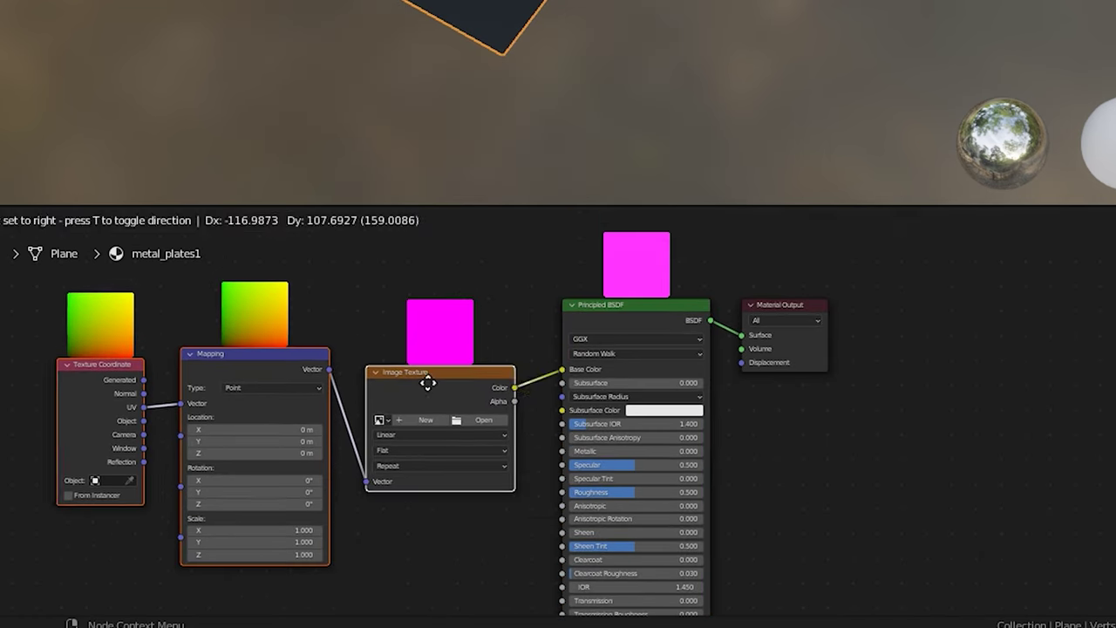
{"action": "left_click", "coordinate": [478, 383]}
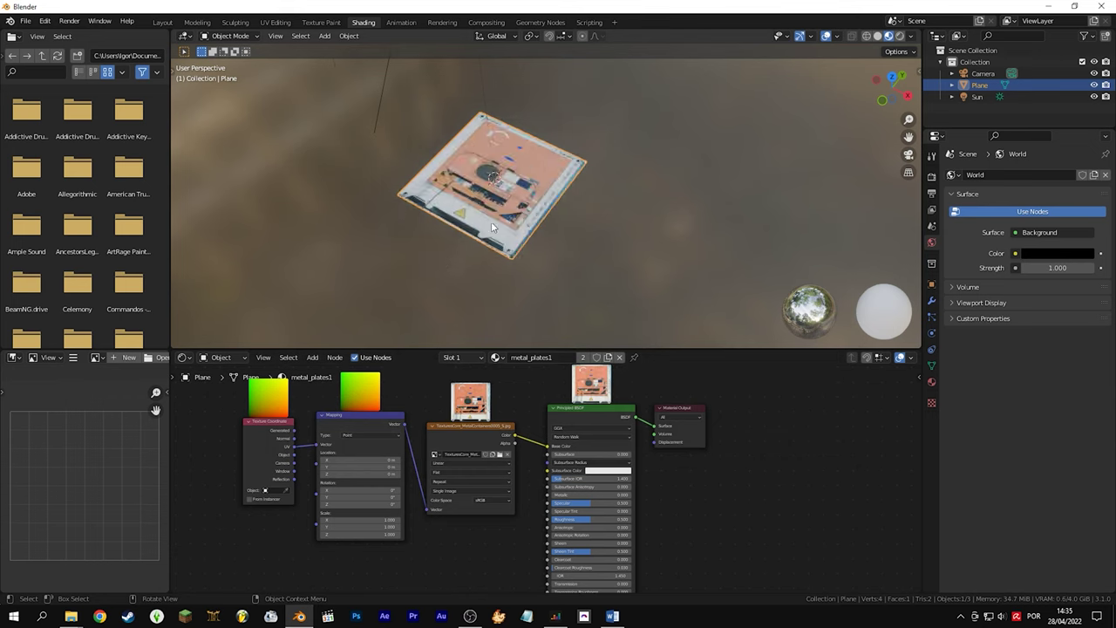
{"action": "key", "text": "KP_7"}
Tile the plane into a 2×2 grid with two Array modifiers, the second offset 1 in Y
{"action": "left_click", "coordinate": [1027, 175]}
{"action": "left_click", "coordinate": [881, 211]}
{"action": "left_click", "coordinate": [974, 175]}
{"action": "left_click", "coordinate": [876, 208]}
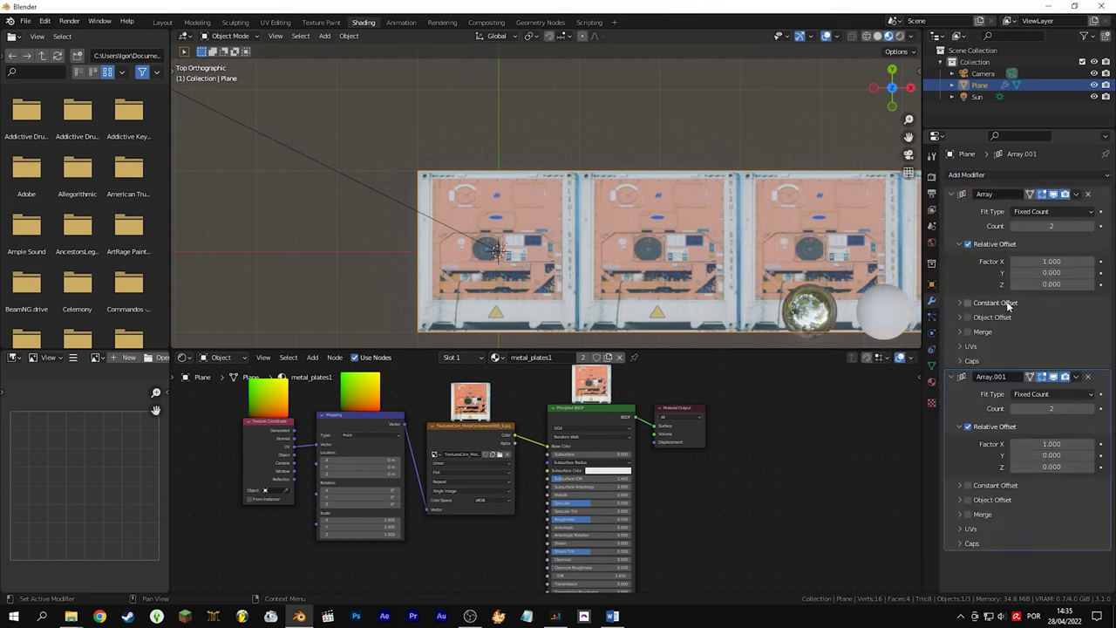
{"action": "left_click", "coordinate": [1015, 455]}
{"action": "type", "text": "1"}
{"action": "key", "text": "Return"}
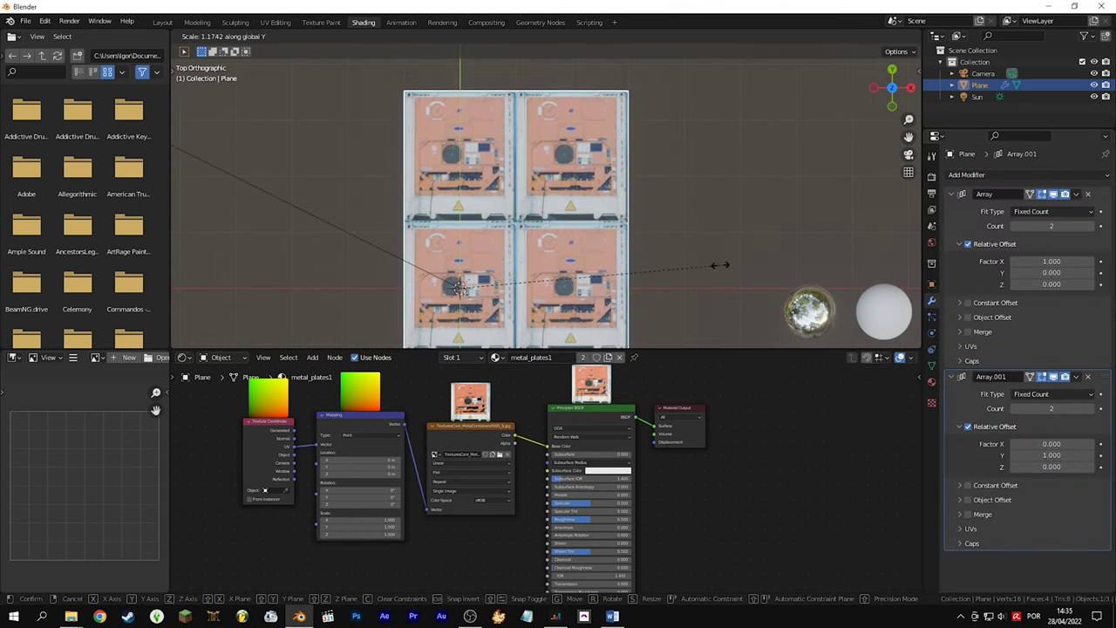
{"action": "left_click", "coordinate": [321, 23]}
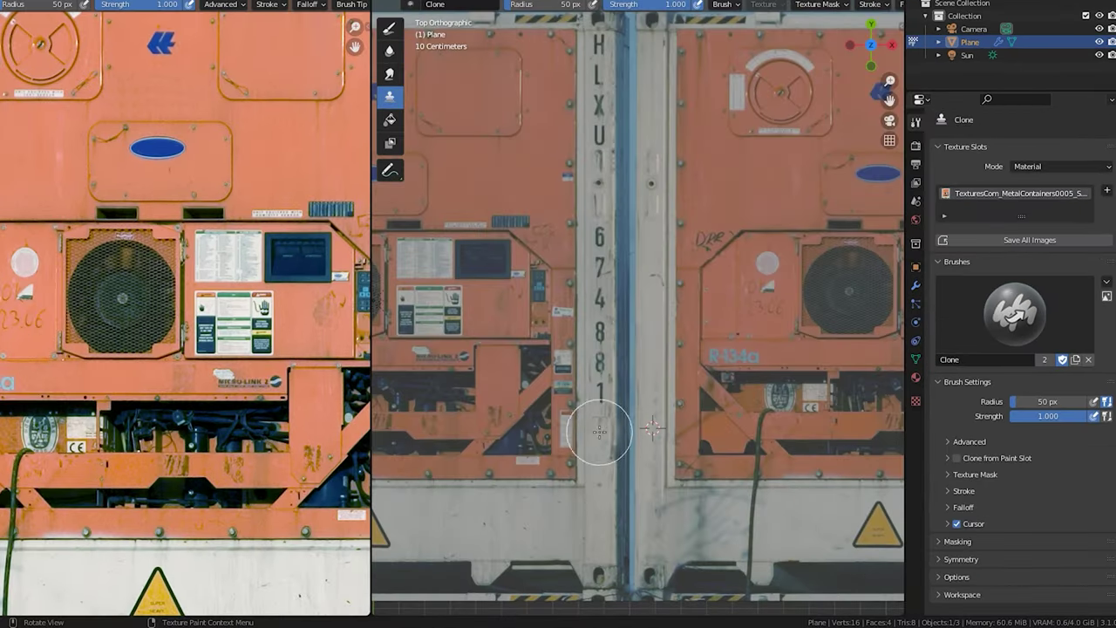
Clone-paint over the container's vertical ID lettering strip across the tile joins
{"action": "middle_click_drag", "start_coordinate": [598, 40], "coordinate": [640, 168], "text": "ctrl"}
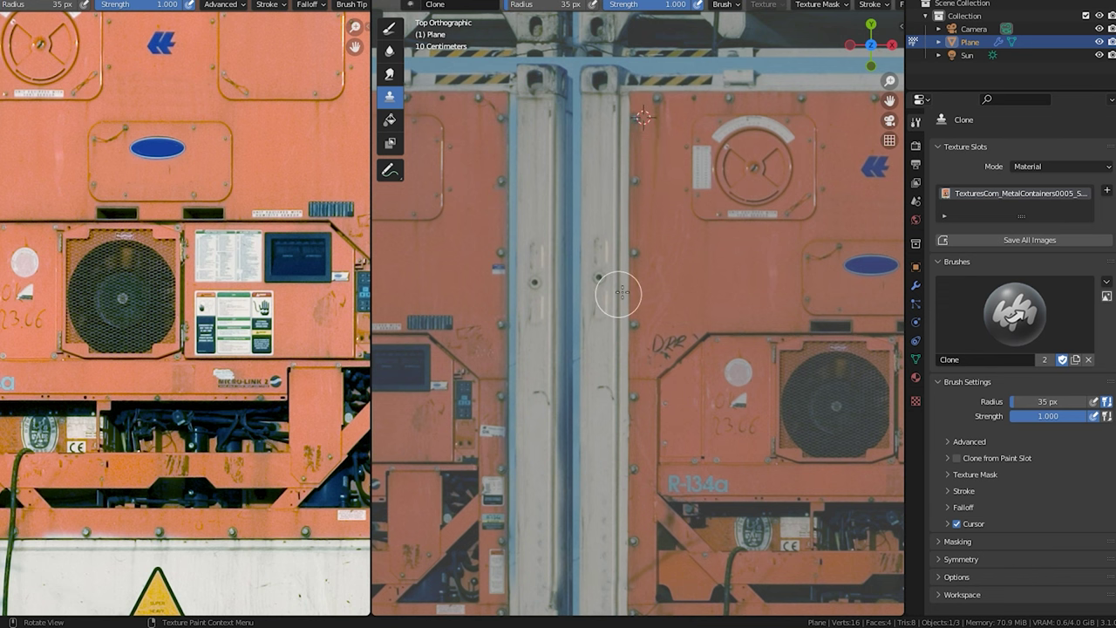
{"action": "mouse_move", "coordinate": [568, 303]}
{"action": "middle_mouse_down", "text": "shift"}
{"action": "mouse_move", "coordinate": [663, 110]}
{"action": "mouse_move", "coordinate": [605, 319]}
{"action": "mouse_move", "coordinate": [570, 252]}
{"action": "middle_mouse_up", "text": "shift"}
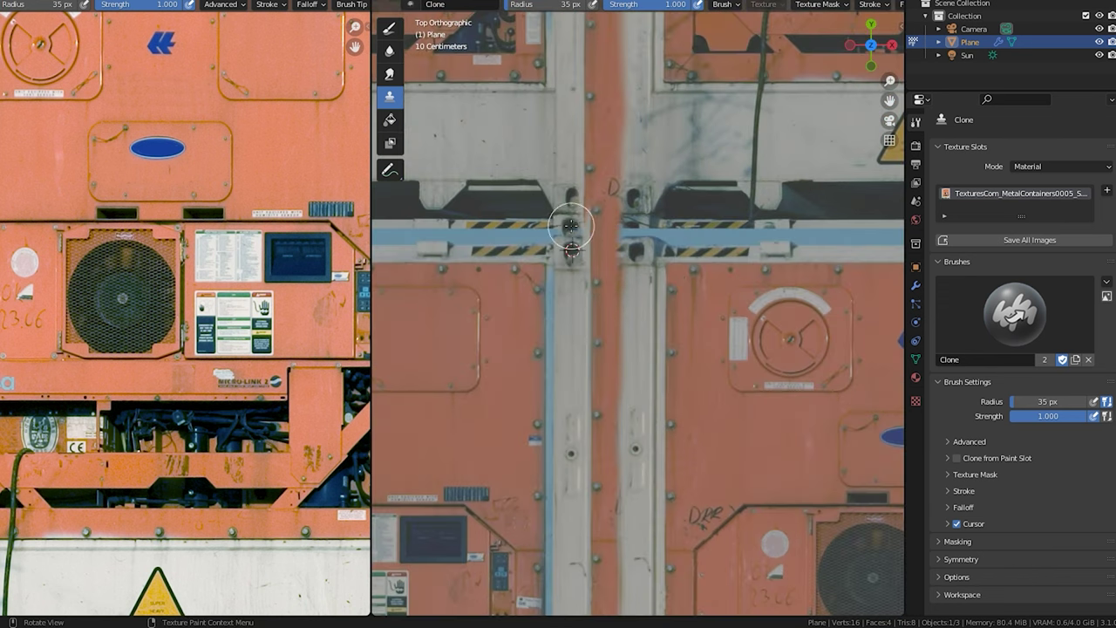
{"action": "scroll", "coordinate": [526, 386], "scroll_direction": "down", "scroll_amount": 3}
{"action": "scroll", "coordinate": [687, 325], "scroll_direction": "up", "scroll_amount": 3}
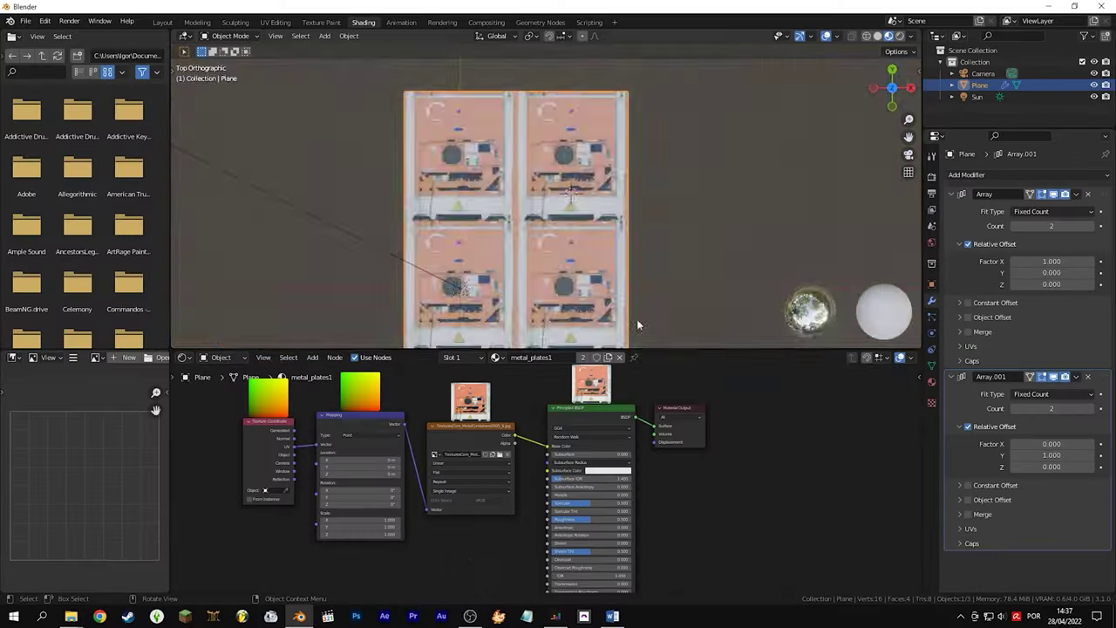
{"action": "middle_click_drag", "start_coordinate": [637, 319], "coordinate": [614, 219]}
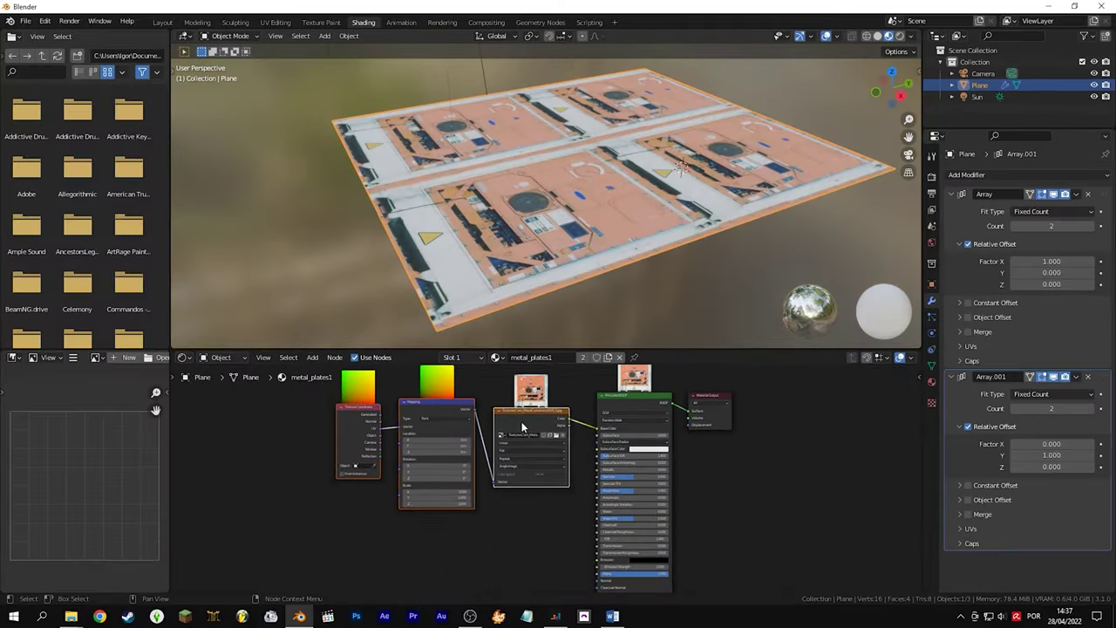
Add a ColorRamp node and duplicate it twice below
{"action": "key", "text": "shift+a"}
{"action": "type", "text": "c"}
{"action": "left_click", "coordinate": [756, 422]}
{"action": "scroll", "coordinate": [672, 281], "scroll_direction": "down", "scroll_amount": 2}
{"action": "key", "text": "shift+d"}
{"action": "left_click", "coordinate": [715, 461]}
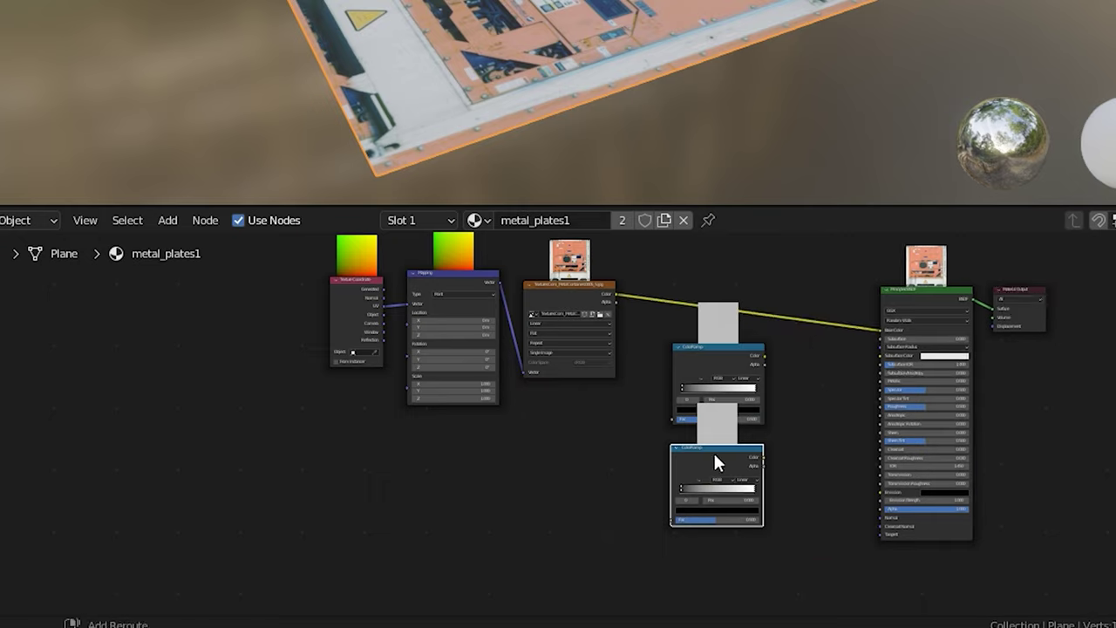
{"action": "key", "text": "shift+d"}
{"action": "left_click", "coordinate": [656, 353]}
{"action": "scroll", "coordinate": [615, 384], "scroll_direction": "down", "scroll_amount": 2}
Add a Bump node fed by a ColorRamp and connect its Normal to the shader's Normal
{"action": "left_click", "coordinate": [613, 261]}
{"action": "key", "text": "l"}
{"action": "scroll", "coordinate": [558, 366], "scroll_direction": "up", "scroll_amount": 2}
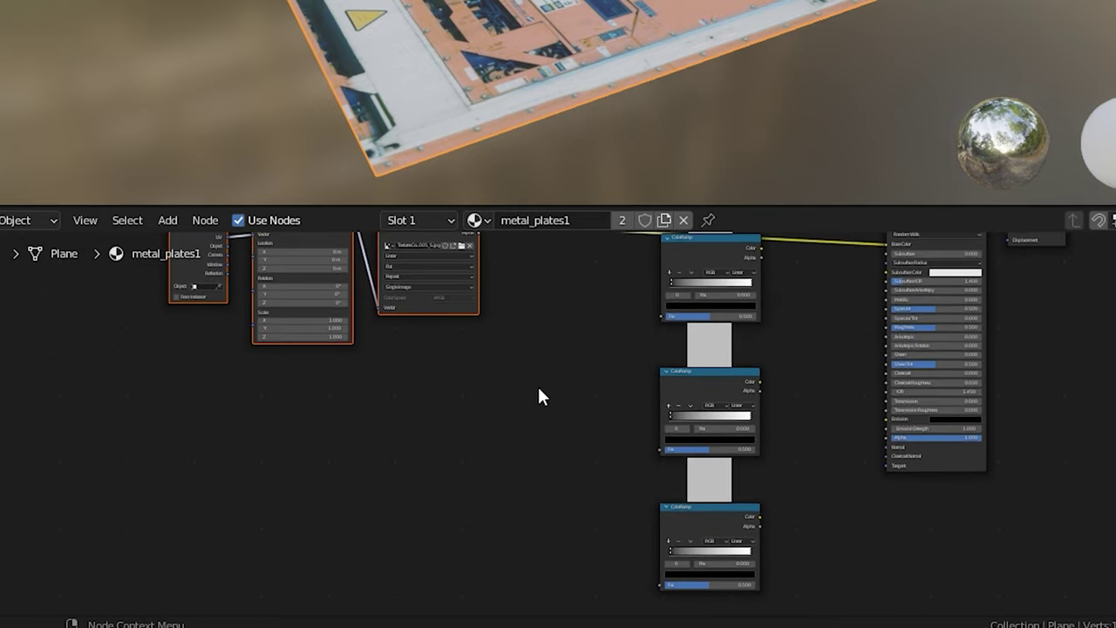
{"action": "key", "text": "Return"}
{"action": "left_click", "coordinate": [762, 514]}
{"action": "scroll", "coordinate": [528, 433], "scroll_direction": "up", "scroll_amount": 2}
{"action": "left_click_drag", "start_coordinate": [637, 451], "coordinate": [705, 471]}
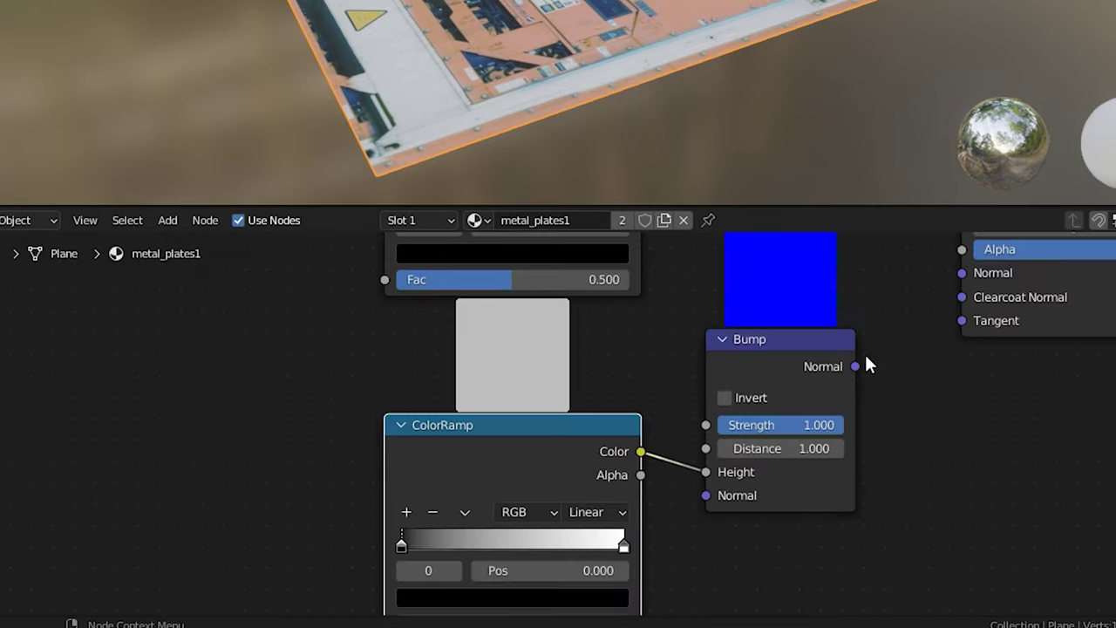
{"action": "left_click_drag", "start_coordinate": [855, 366], "coordinate": [965, 274]}
{"action": "scroll", "coordinate": [610, 348], "scroll_direction": "down", "scroll_amount": 1}
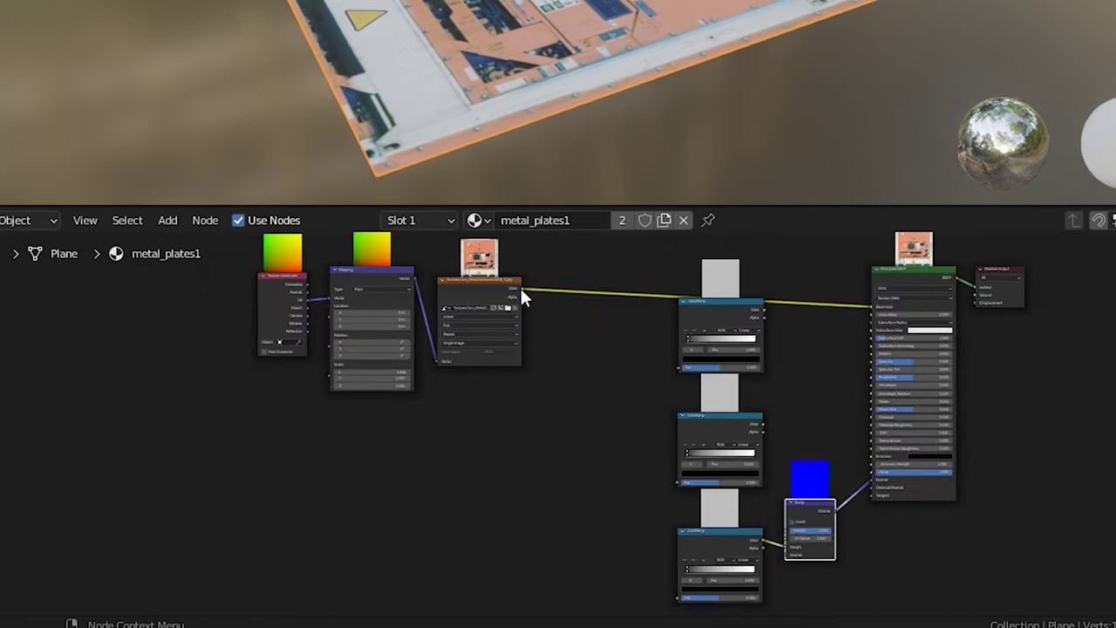
Feed the image colour into the bottom ColorRamp and adjust the ramps' contrast and stop colours
{"action": "left_click_drag", "start_coordinate": [521, 292], "coordinate": [620, 577]}
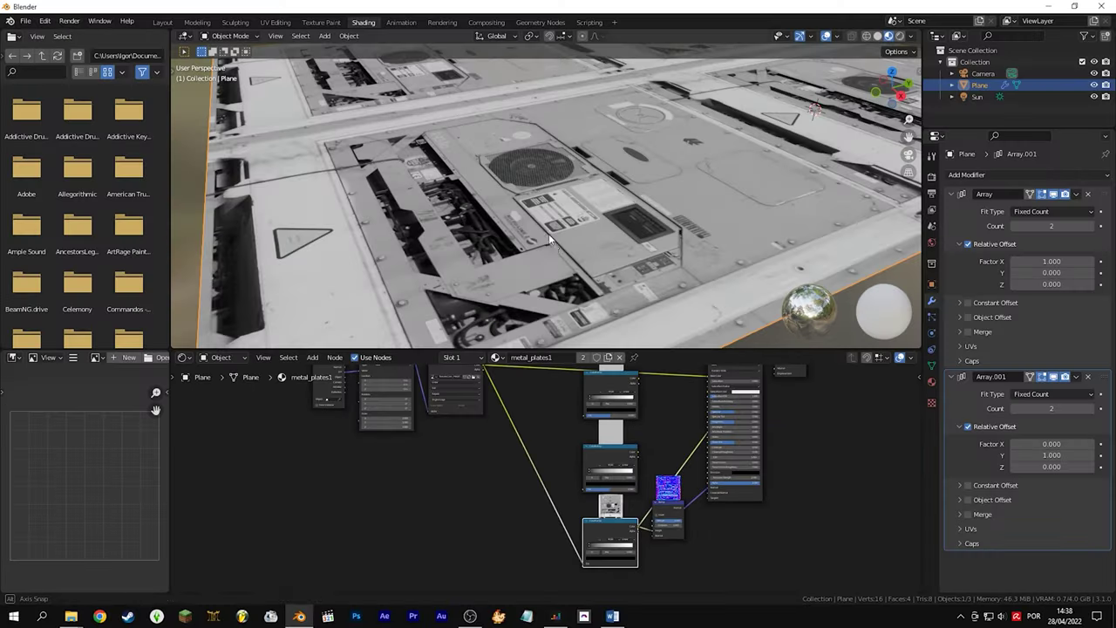
{"action": "middle_click_drag", "start_coordinate": [549, 234], "coordinate": [575, 287]}
{"action": "scroll", "coordinate": [601, 519], "scroll_direction": "up", "scroll_amount": 3}
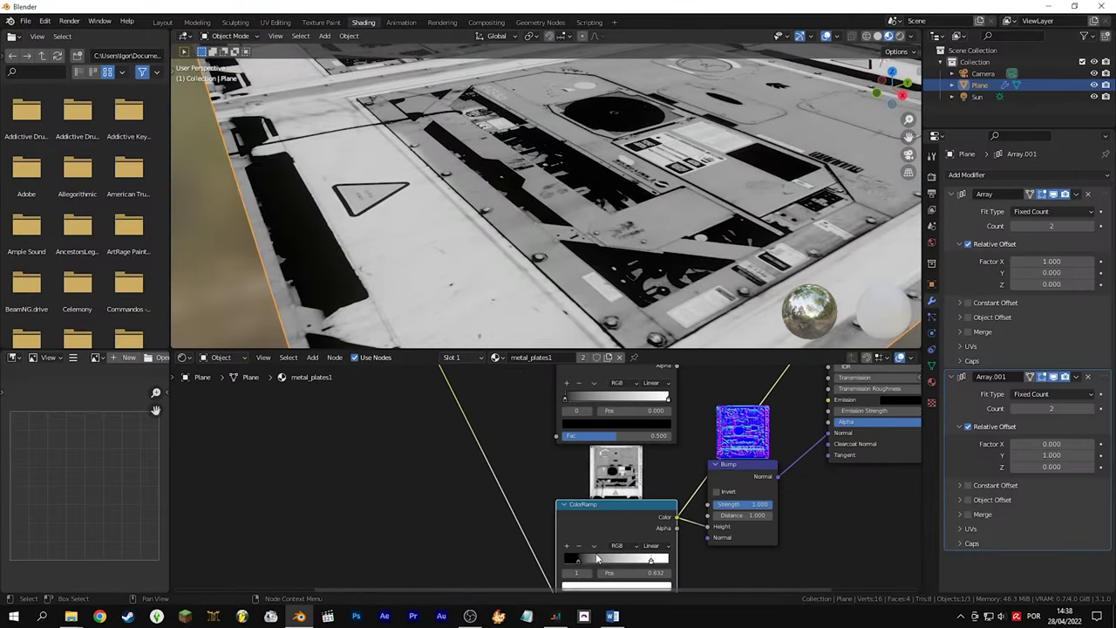
{"action": "left_click", "coordinate": [609, 568]}
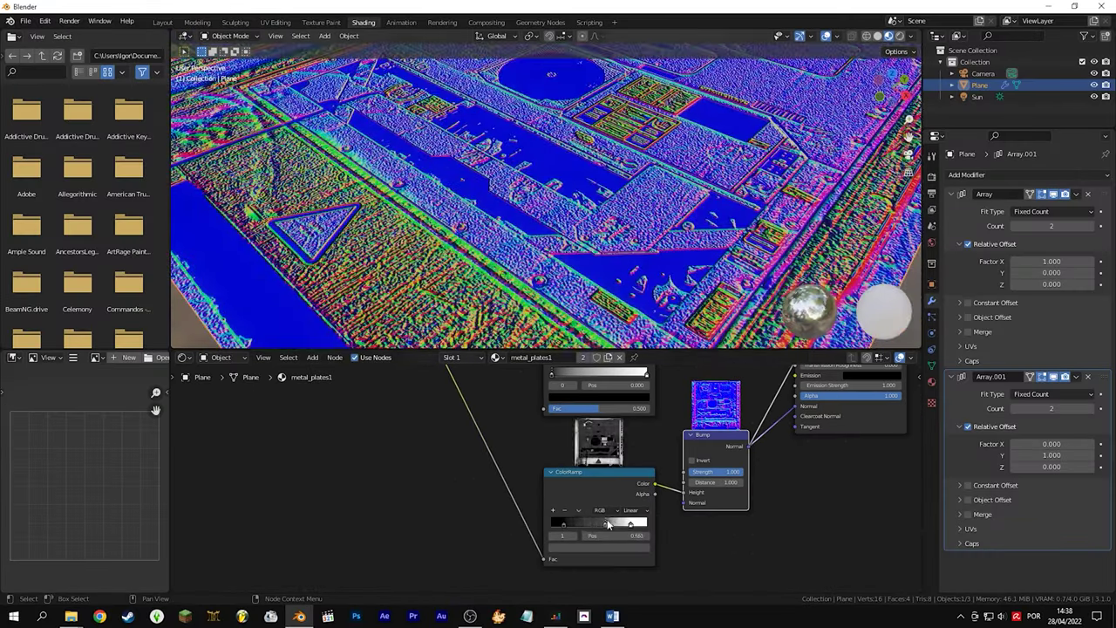
{"action": "left_click", "coordinate": [598, 398]}
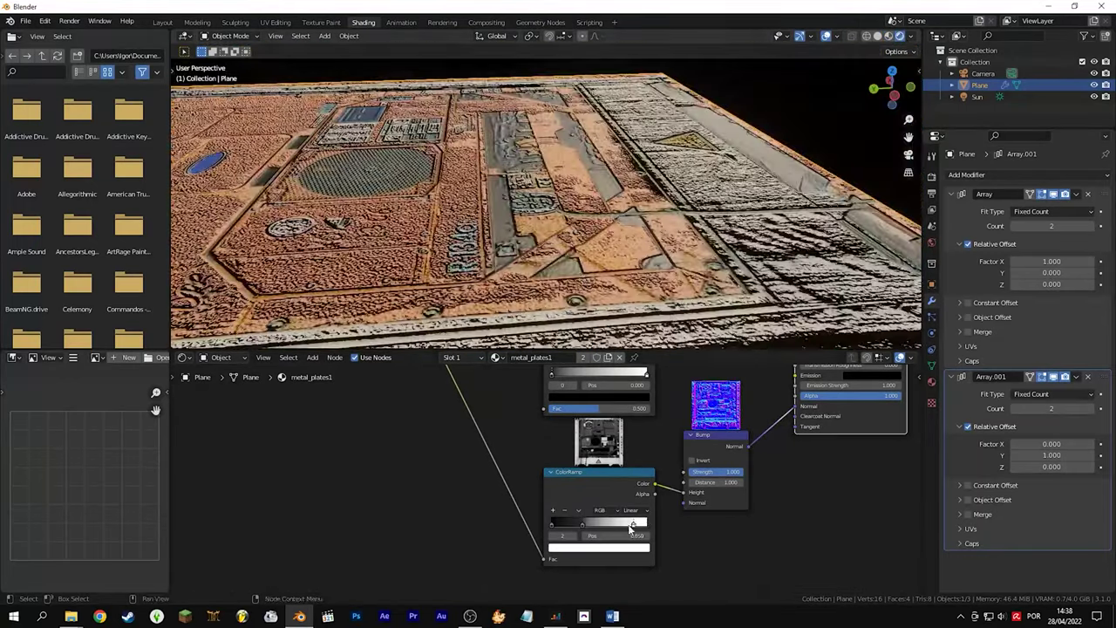
Set bump strength to 0.717, slide the lower ramp stop to 0.725, and wire the ramp into Base Color
{"action": "left_click_drag", "start_coordinate": [715, 471], "coordinate": [697, 471]}
{"action": "left_click", "coordinate": [598, 398]}
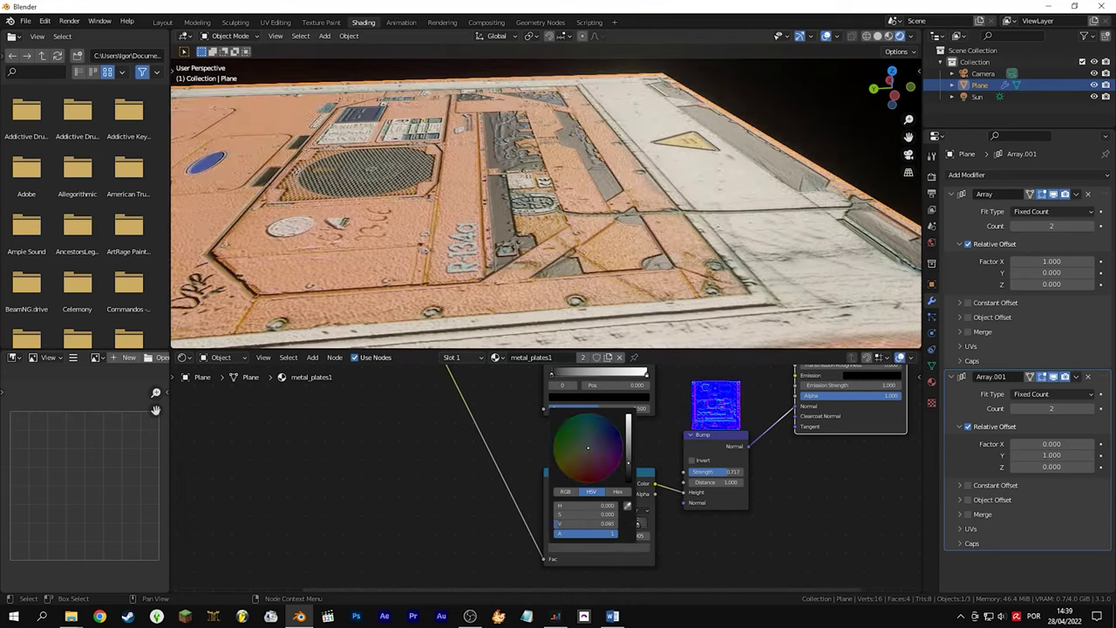
{"action": "left_click_drag", "start_coordinate": [577, 525], "coordinate": [622, 523]}
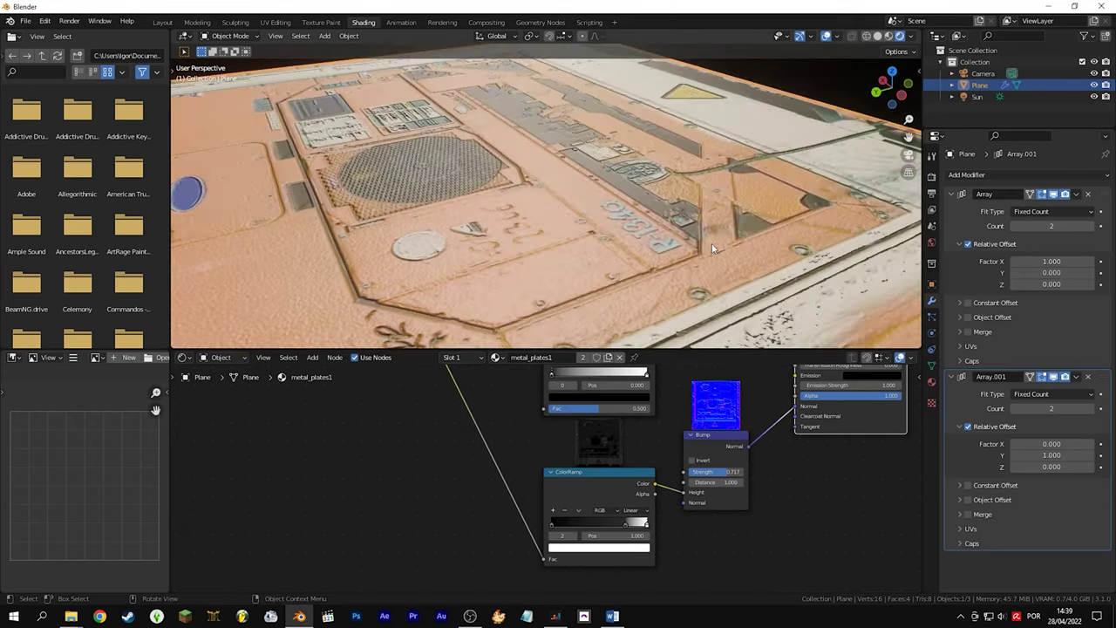
{"action": "left_click_drag", "start_coordinate": [571, 394], "coordinate": [566, 398]}
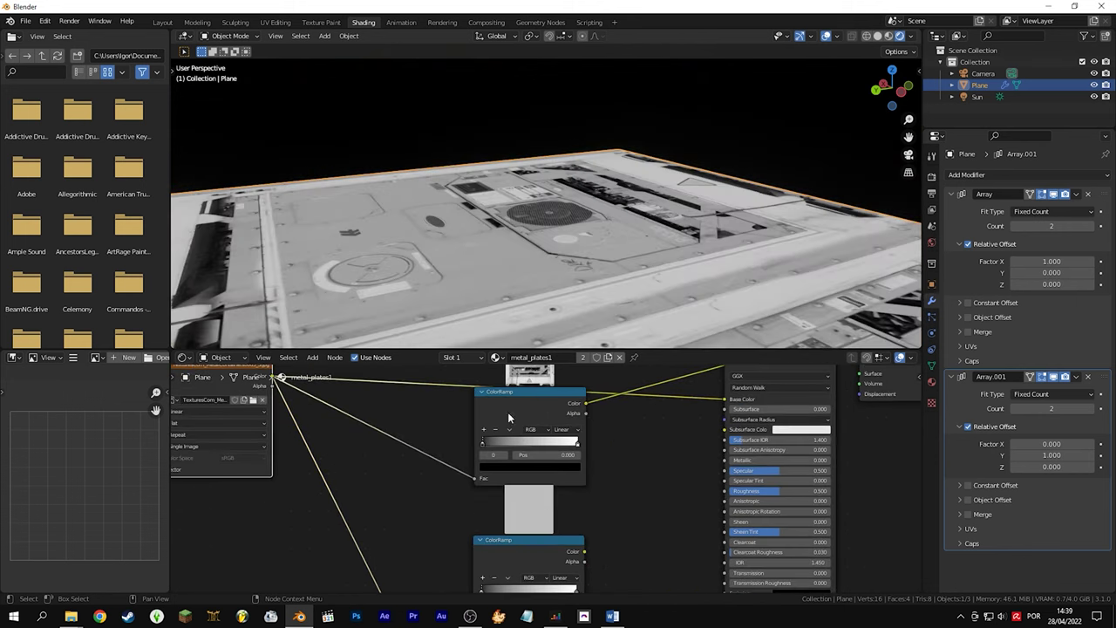
Move the roughness ramp's black stop to 0.218 and lower Roughness to 0.150
{"action": "left_click_drag", "start_coordinate": [482, 442], "coordinate": [504, 442]}
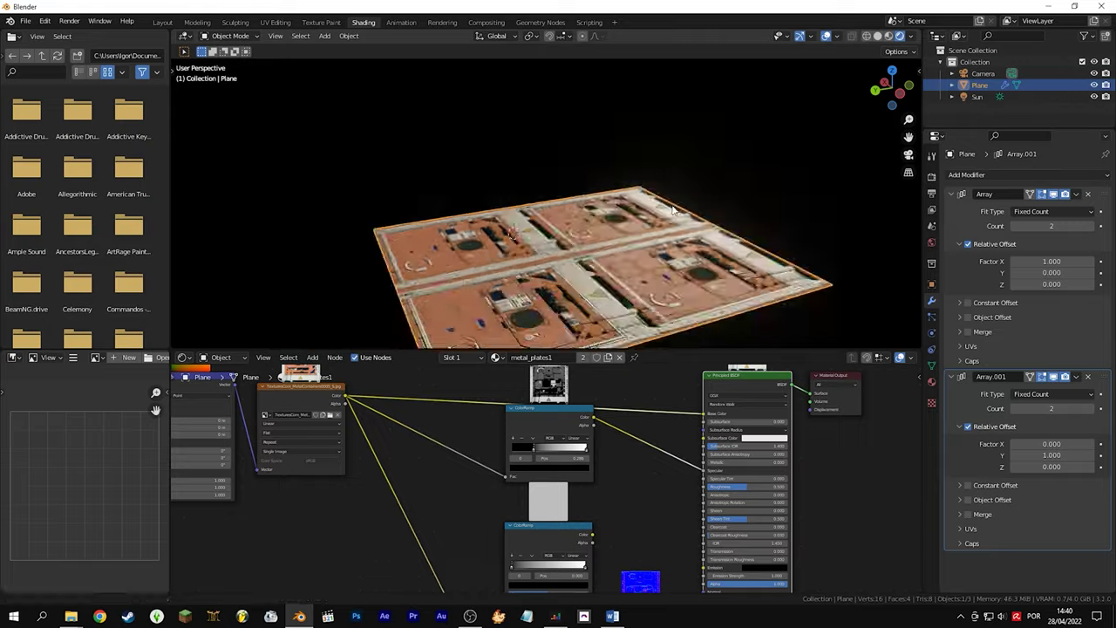
{"action": "middle_click_drag", "start_coordinate": [610, 229], "coordinate": [657, 216]}
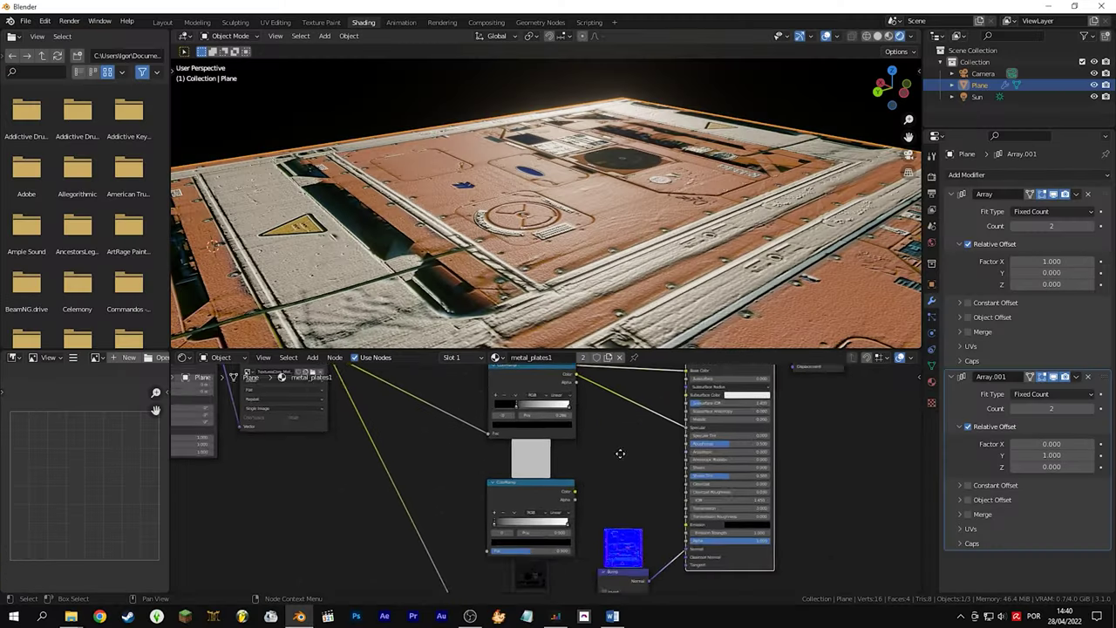
{"action": "scroll", "coordinate": [281, 458], "scroll_direction": "down", "scroll_amount": 3}
{"action": "left_click_drag", "start_coordinate": [225, 431], "coordinate": [305, 539]}
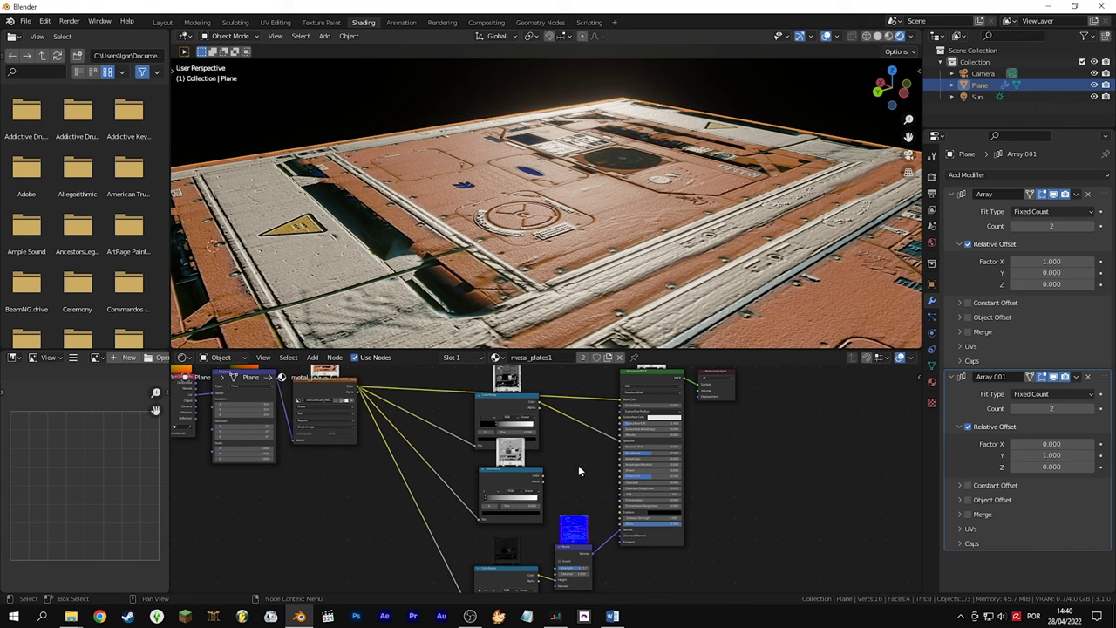
{"action": "scroll", "coordinate": [578, 471], "scroll_direction": "up", "scroll_amount": 3}
{"action": "left_click_drag", "start_coordinate": [671, 444], "coordinate": [648, 445]}
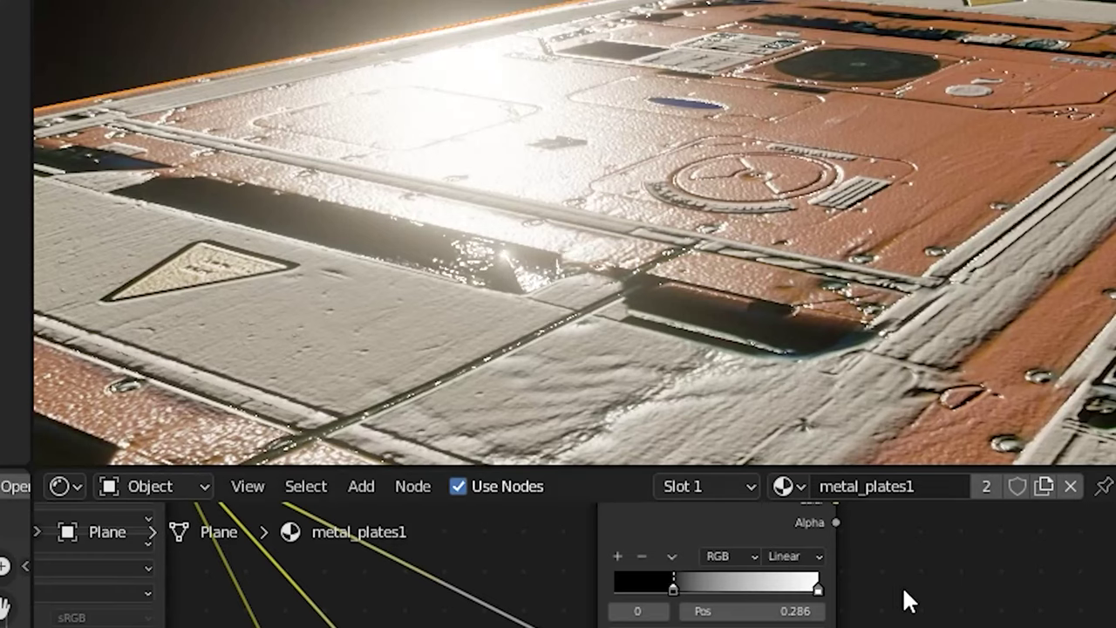
Connect the colour ramp to Base Color and reconnect the image texture so the plate shows colour
{"action": "middle_click_drag", "start_coordinate": [907, 600], "coordinate": [876, 623]}
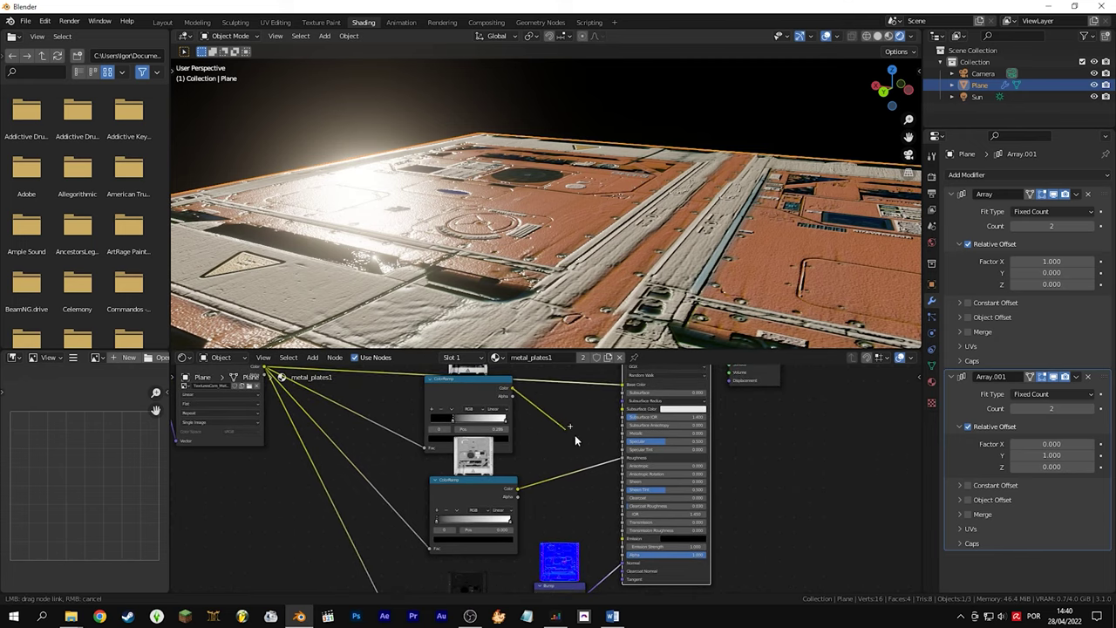
{"action": "left_click_drag", "start_coordinate": [575, 440], "coordinate": [624, 384]}
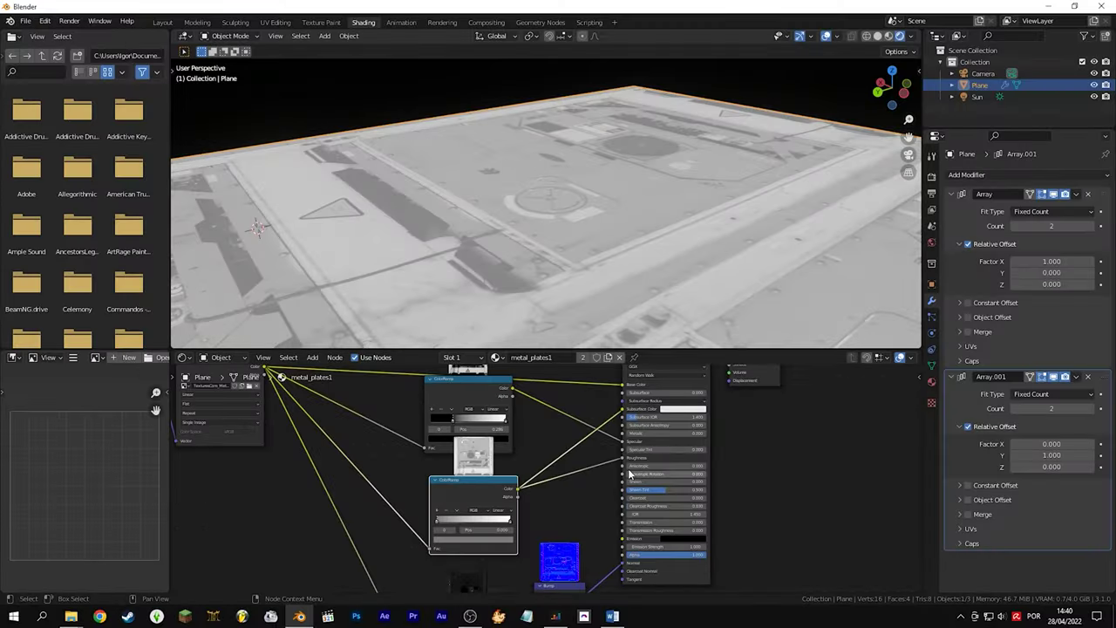
{"action": "middle_click_drag", "start_coordinate": [558, 261], "coordinate": [541, 252]}
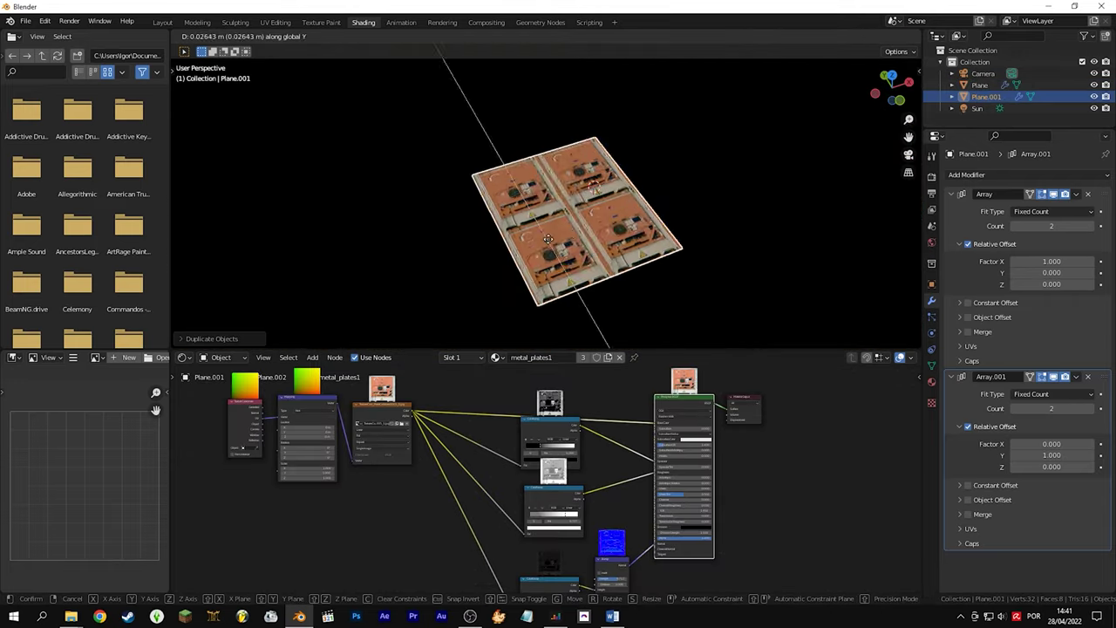
Duplicate the plate as a white metal_plates2 panel and clone-paint hazard stripes across it
{"action": "key", "text": "shift+d"}
{"action": "left_click", "coordinate": [534, 272]}
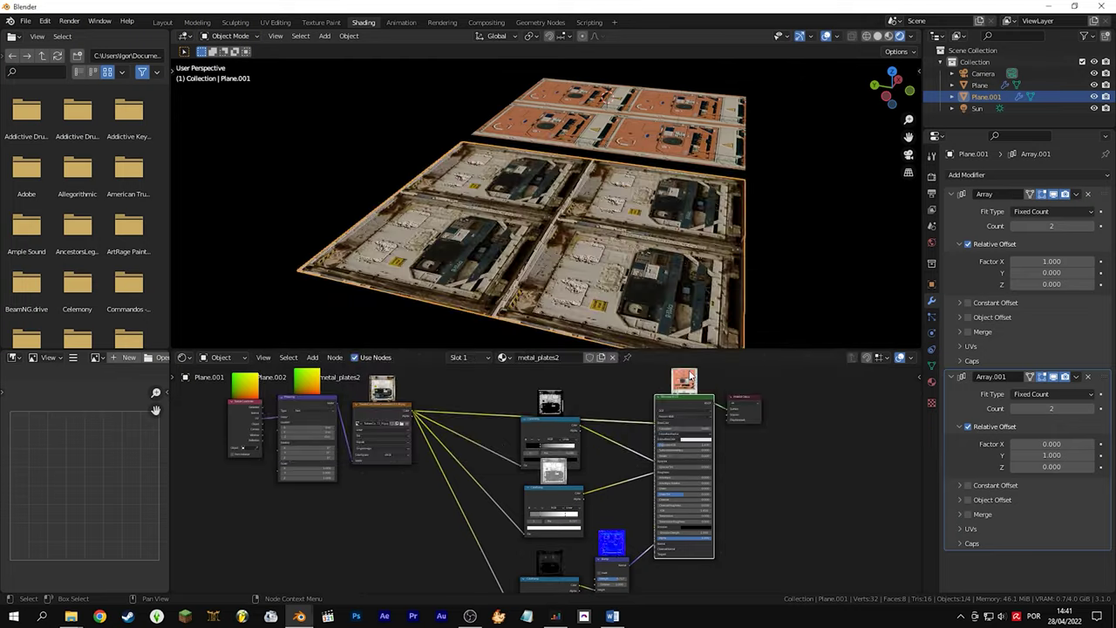
{"action": "middle_click_drag", "start_coordinate": [567, 245], "coordinate": [590, 312]}
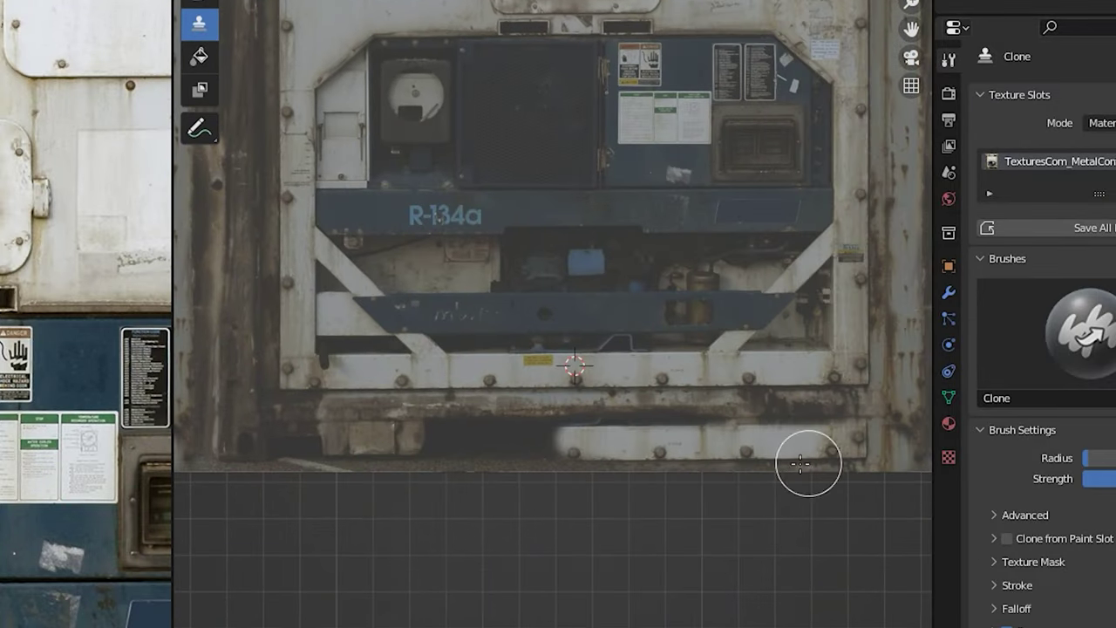
{"action": "left_click_drag", "start_coordinate": [392, 247], "coordinate": [456, 249]}
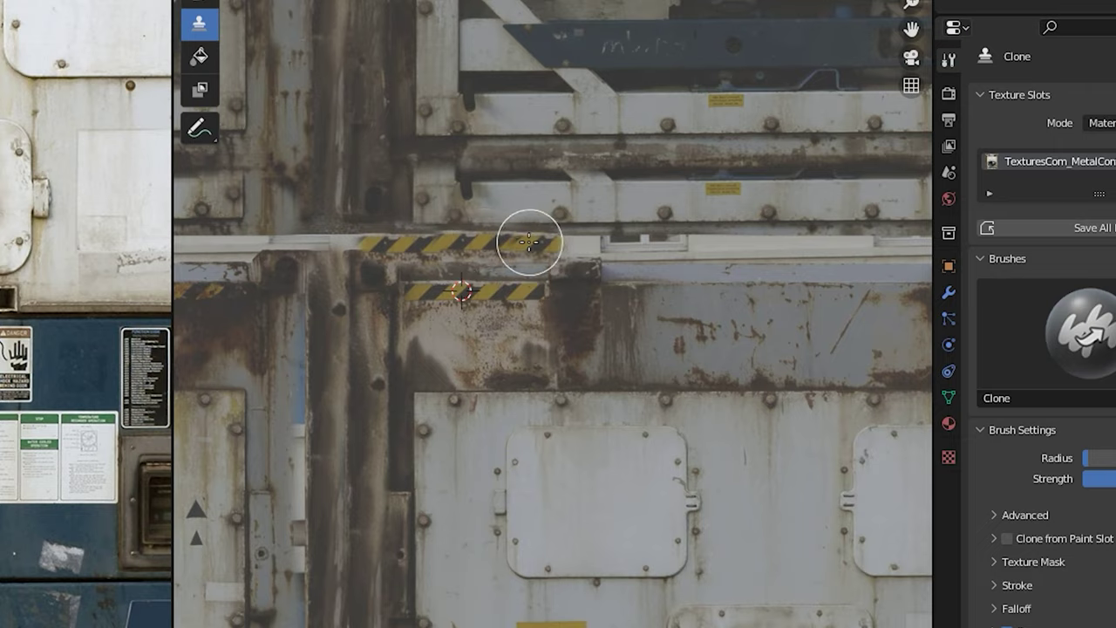
{"action": "left_click_drag", "start_coordinate": [652, 241], "coordinate": [703, 242]}
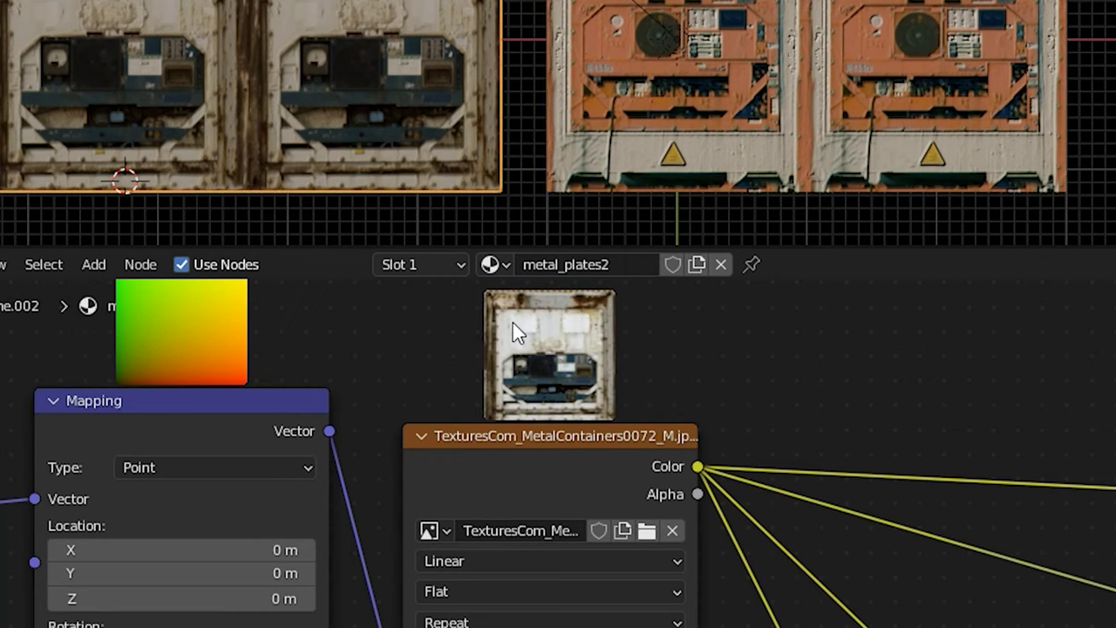
Set up the bevelled cube's metal_plates1 material and rotate the cube about the X axis
{"action": "right_click", "coordinate": [514, 264]}
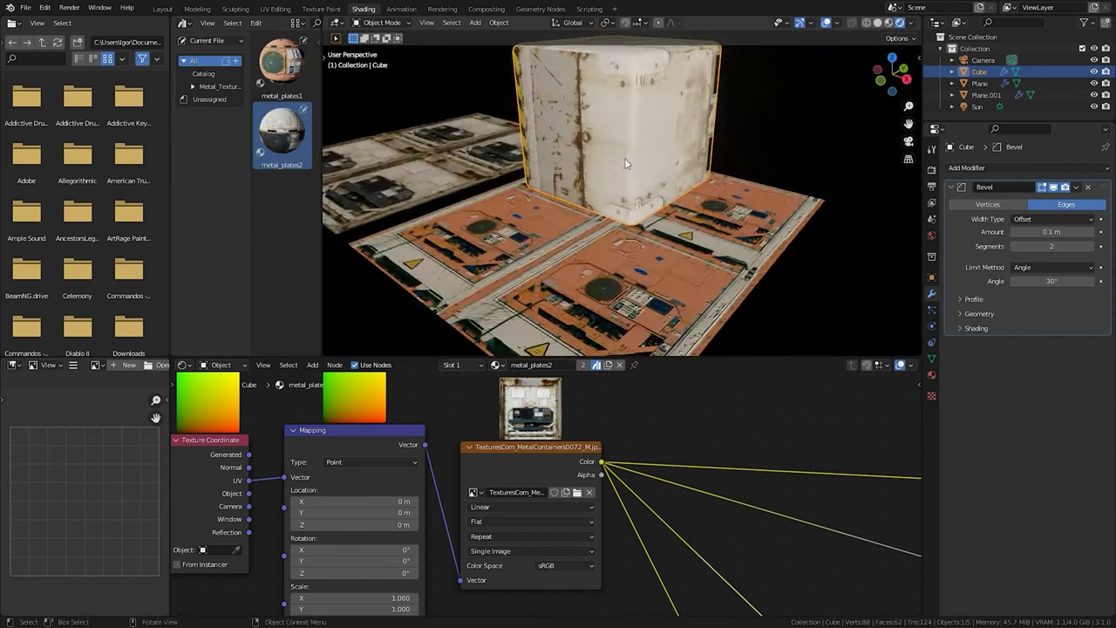
{"action": "key", "text": "r"}
{"action": "key", "text": "x"}
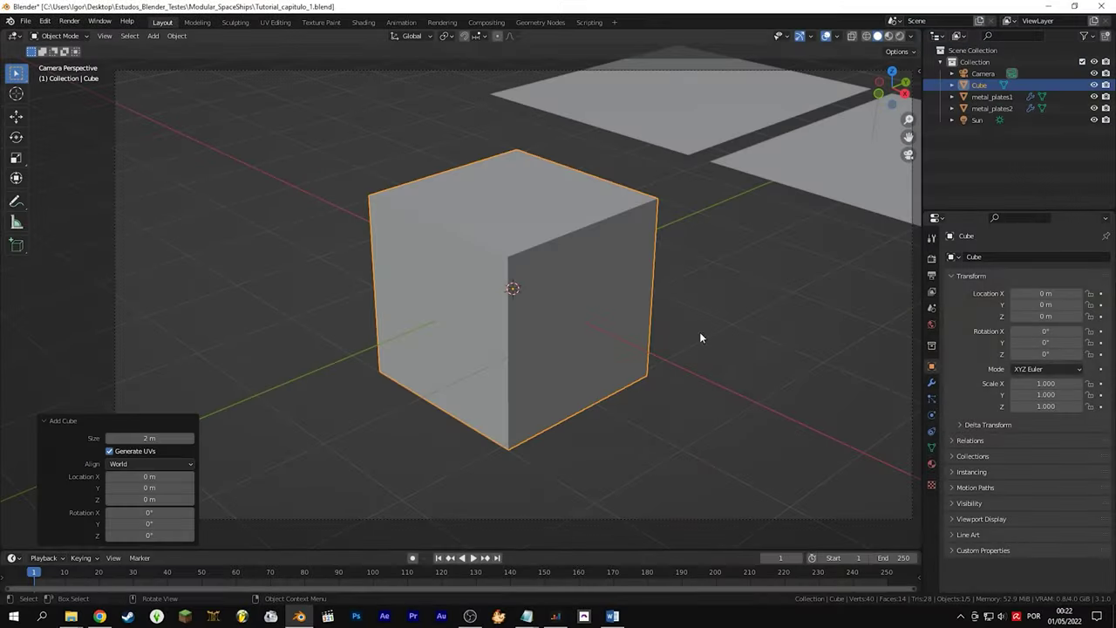
Flatten and stretch the cube along Z and X into a wedge hull piece
{"action": "key", "text": "s"}
{"action": "key", "text": "z"}
{"action": "left_click", "coordinate": [567, 323]}
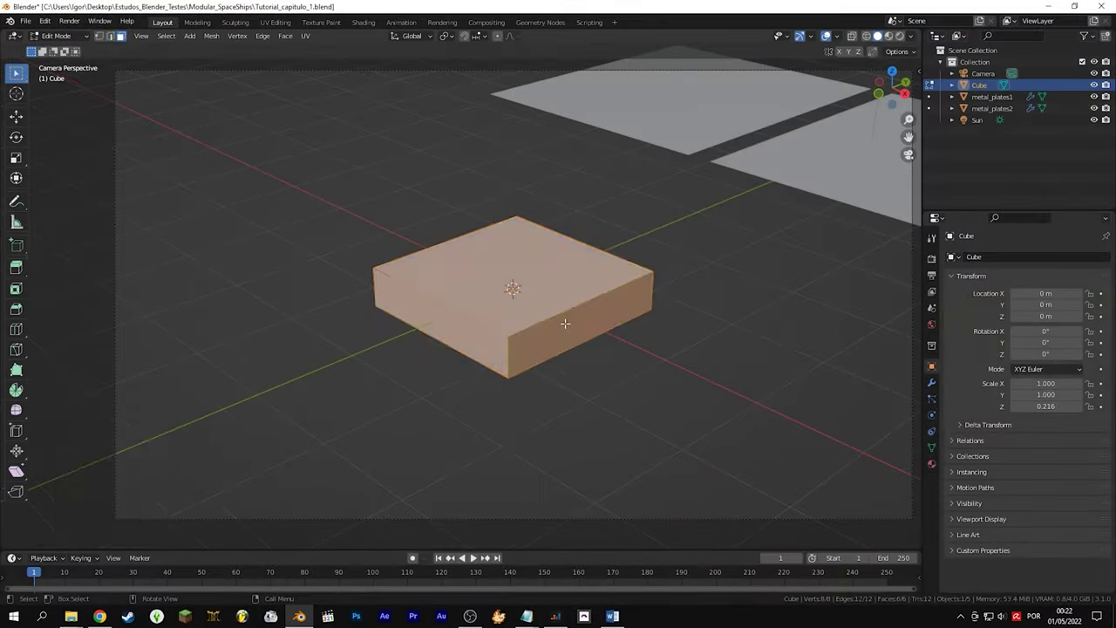
{"action": "key", "text": "s"}
{"action": "key", "text": "x"}
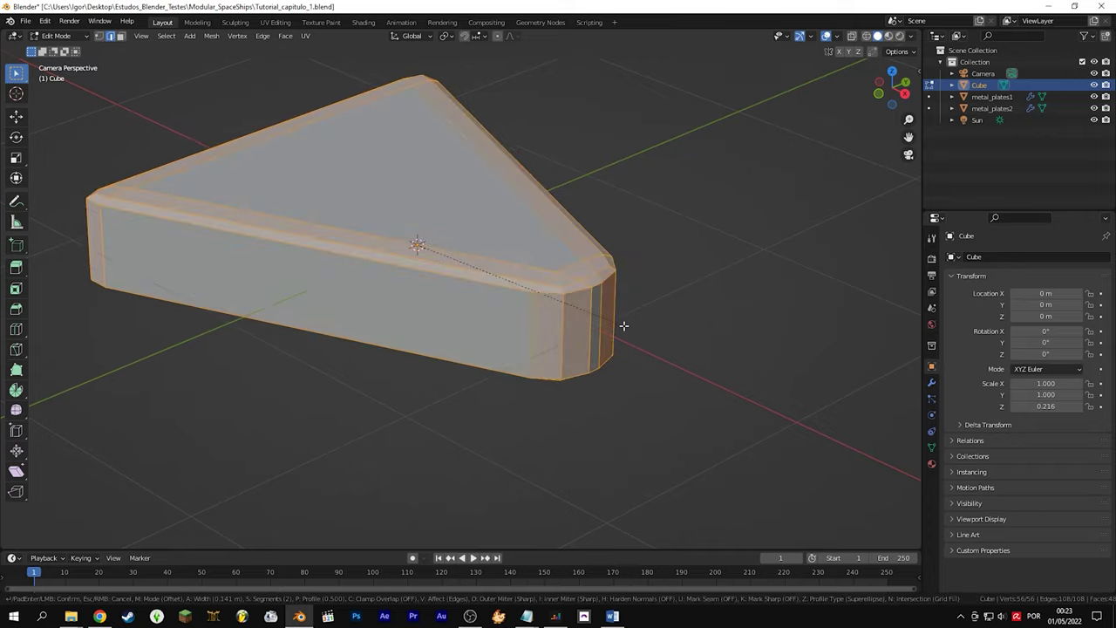
{"action": "left_click", "coordinate": [523, 331]}
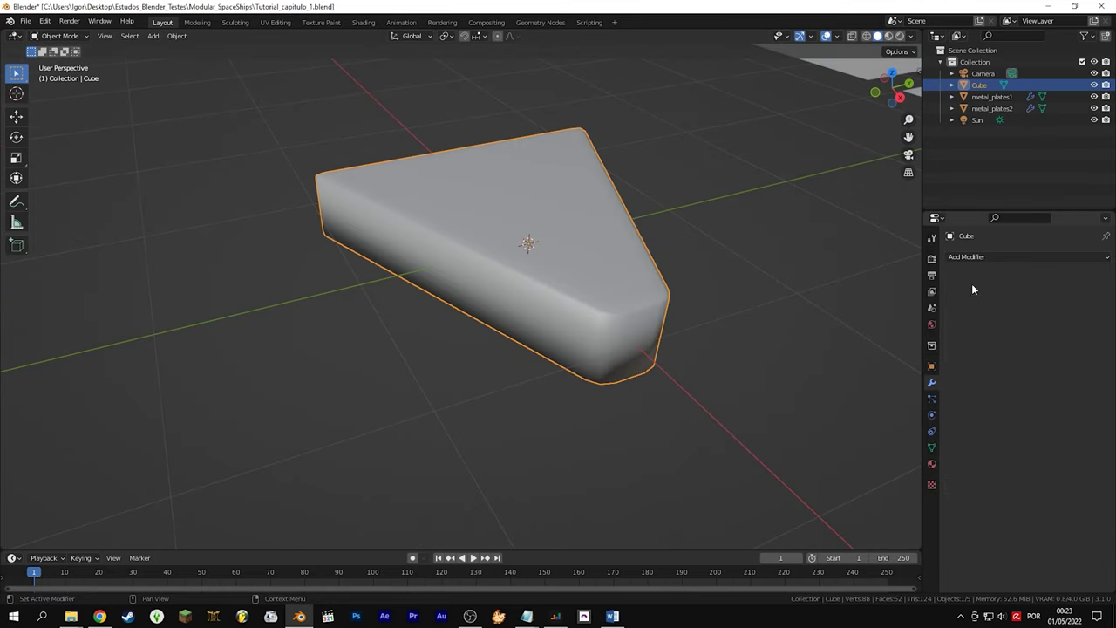
Add a 0.008 m, 2-segment Bevel modifier to the wedge after applying its scale
{"action": "left_click", "coordinate": [1029, 256]}
{"action": "left_click", "coordinate": [880, 301]}
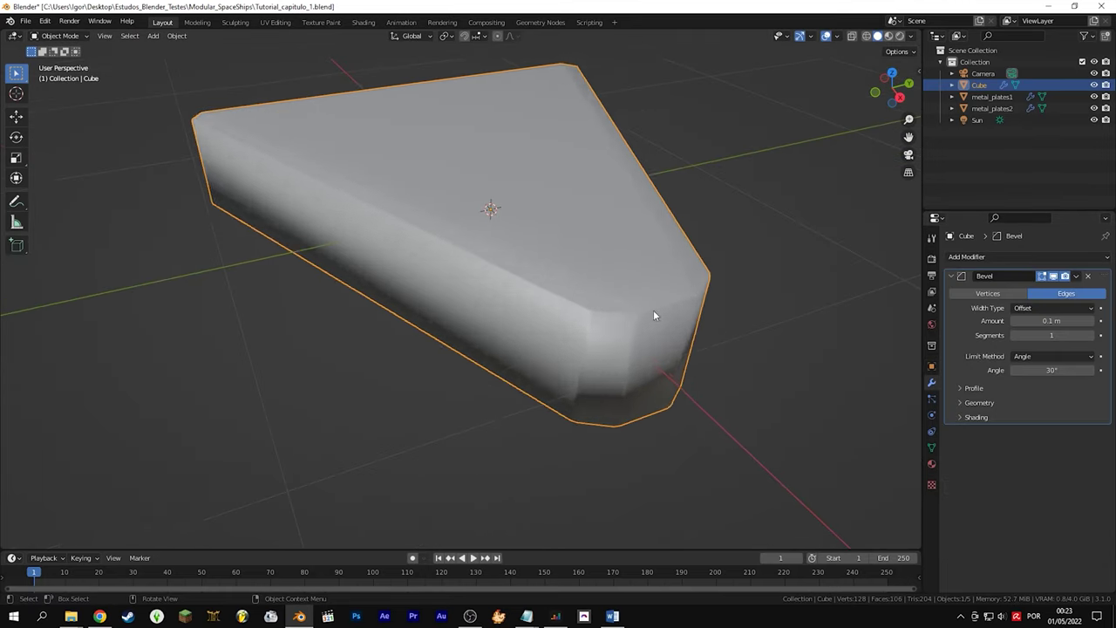
{"action": "key", "text": "ctrl+a"}
{"action": "left_click", "coordinate": [654, 311]}
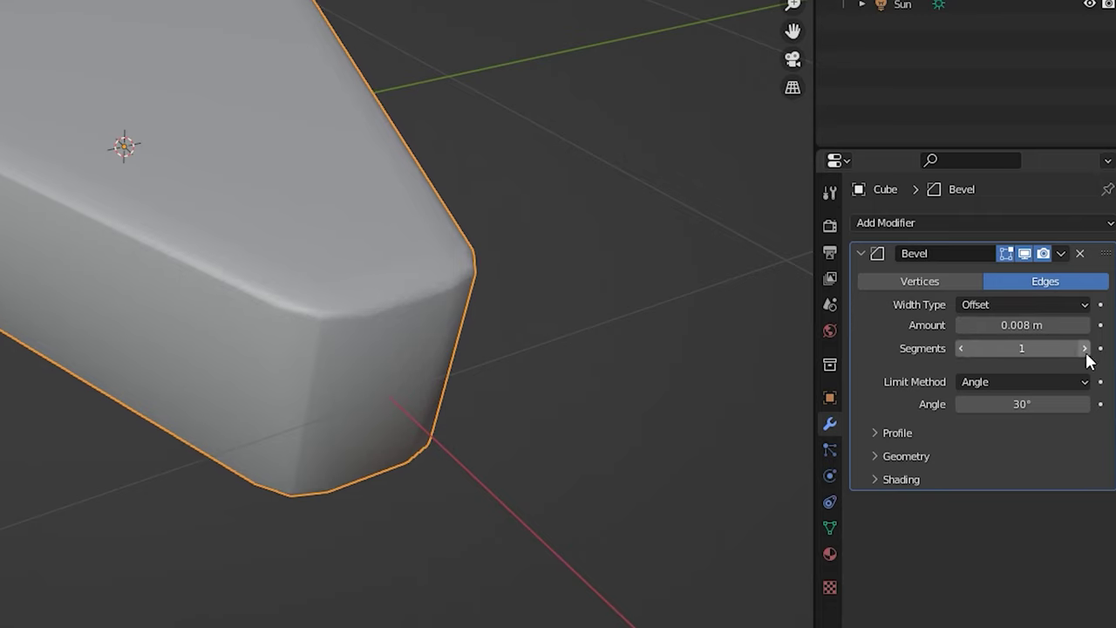
{"action": "left_click", "coordinate": [1090, 337]}
Add an 8-vertex circle and fill and extrude it into an octagonal piece
{"action": "key", "text": "shift+a"}
{"action": "mouse_move", "coordinate": [528, 250]}
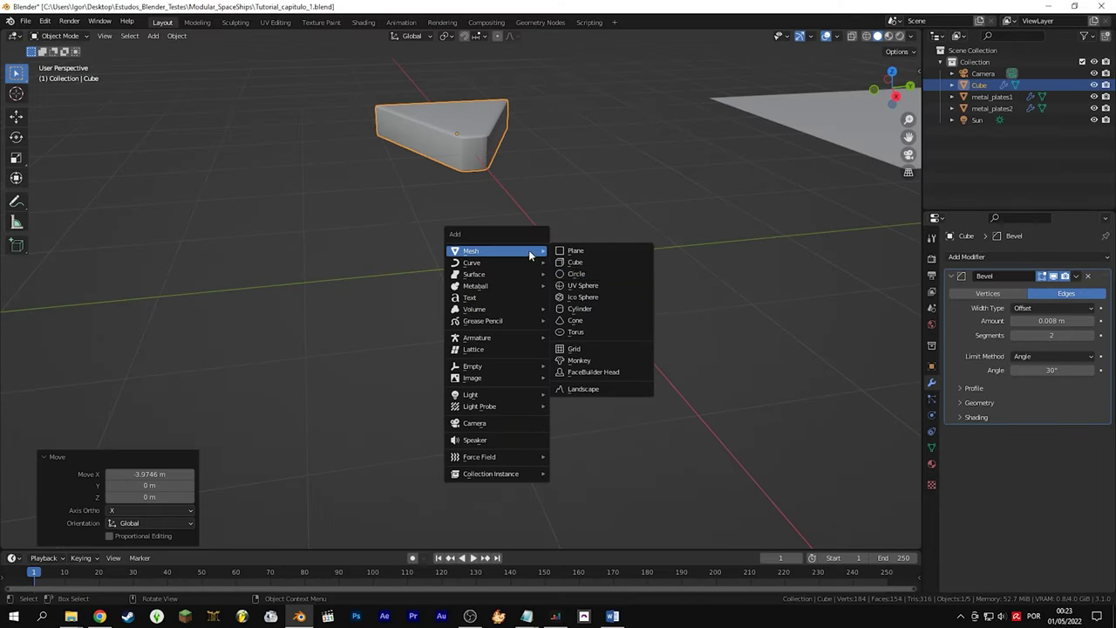
{"action": "left_click", "coordinate": [575, 273]}
{"action": "type", "text": "8"}
{"action": "key", "text": "Return"}
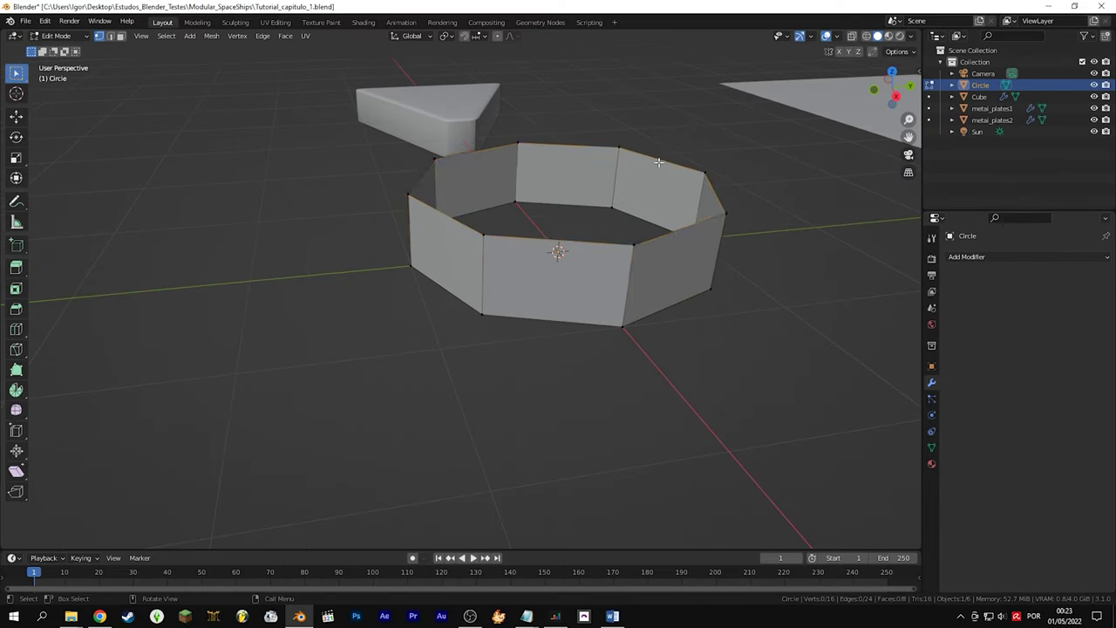
{"action": "key", "text": "f"}
{"action": "middle_click_drag", "start_coordinate": [628, 341], "coordinate": [639, 299]}
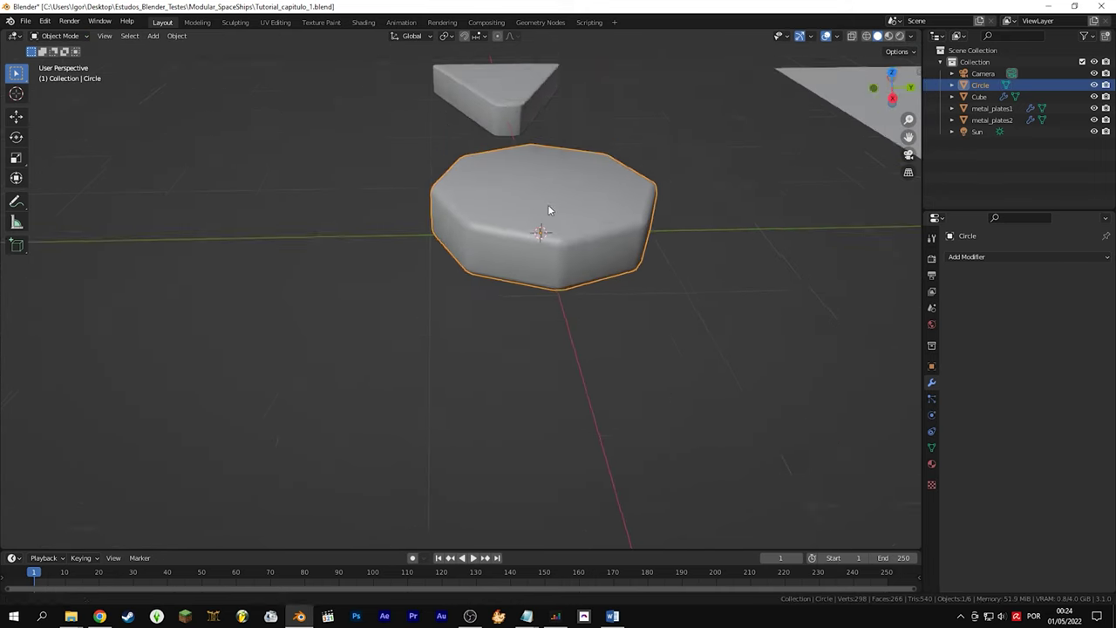
Copy the wedge's Bevel modifier onto the octagon with Ctrl+L Copy Modifiers
{"action": "left_click", "coordinate": [495, 106], "text": "shift"}
{"action": "key", "text": "ctrl+l"}
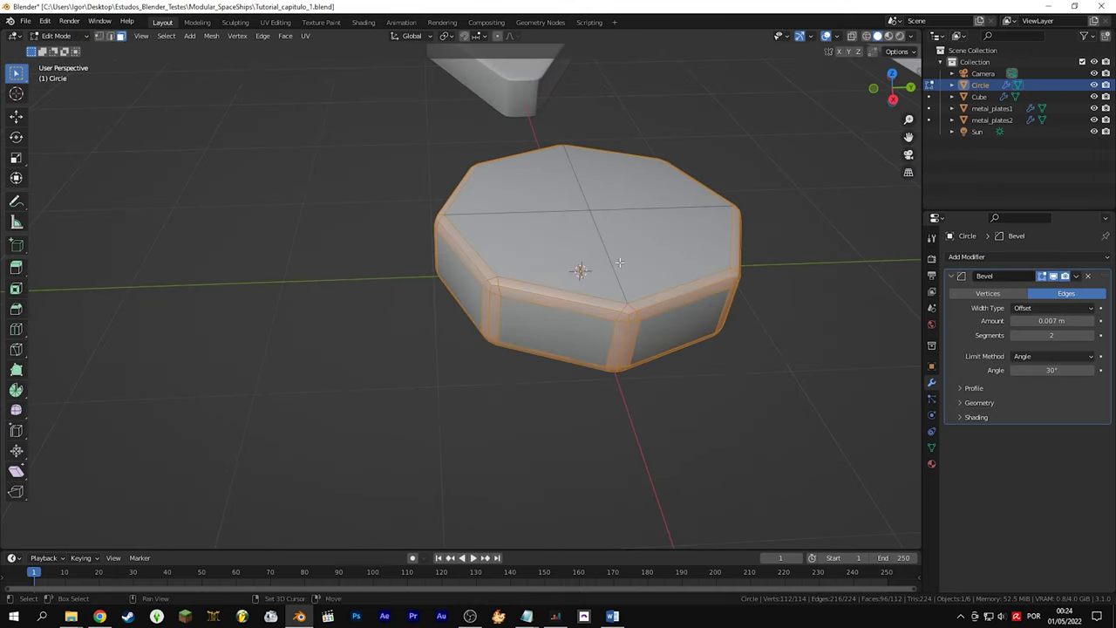
{"action": "middle_click_drag", "start_coordinate": [558, 348], "coordinate": [601, 287]}
Mark the selected edges as UV seams and check them from several angles
{"action": "key", "text": "ctrl+e"}
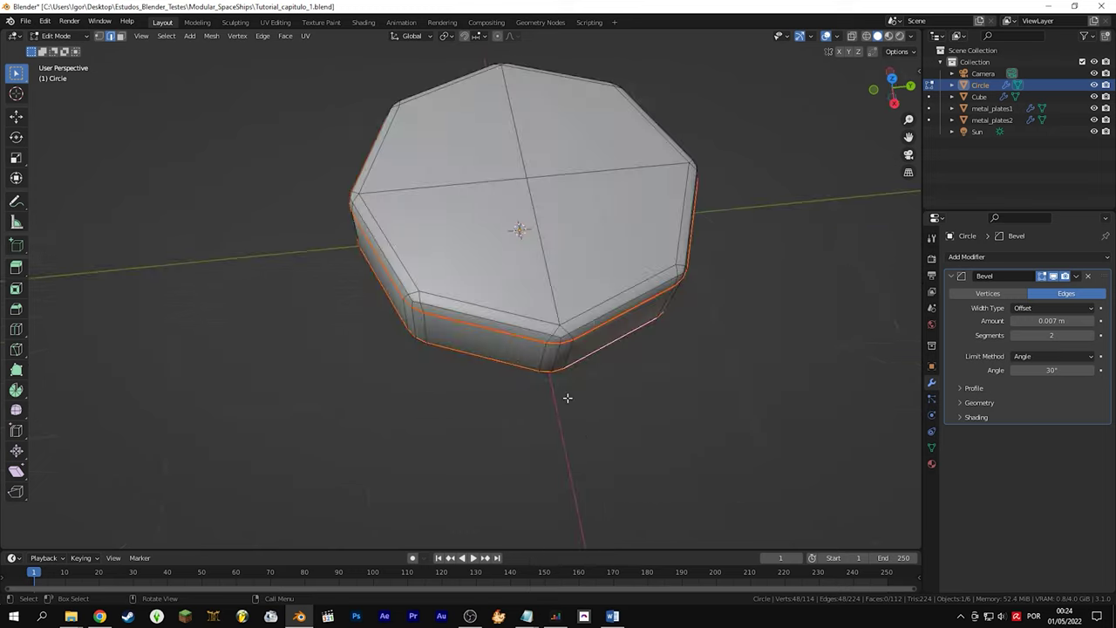
{"action": "middle_click_drag", "start_coordinate": [568, 392], "coordinate": [515, 329]}
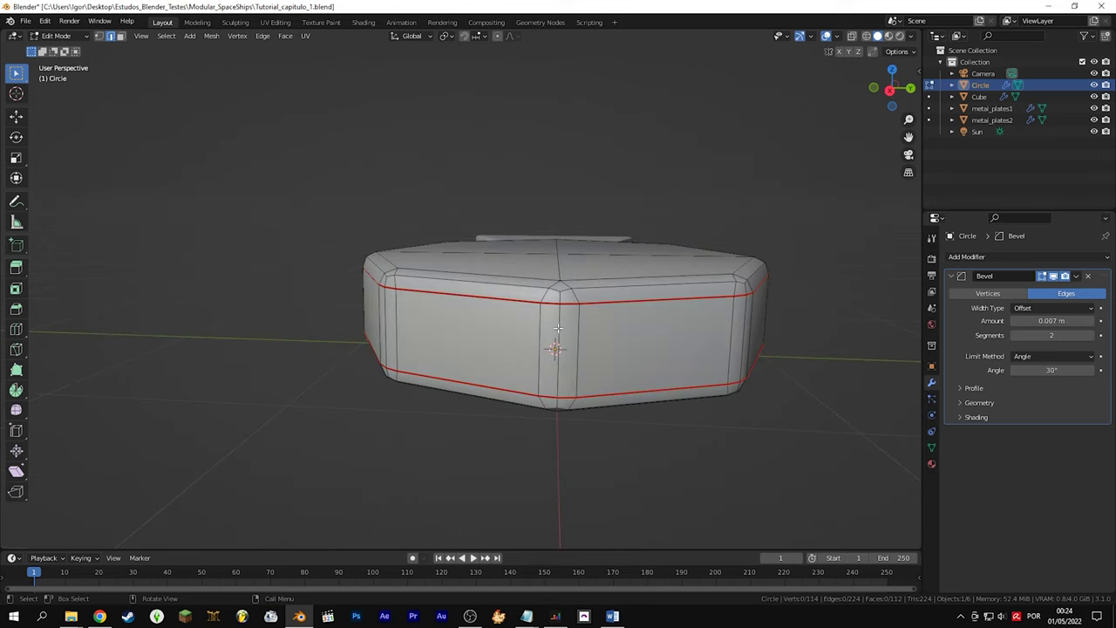
{"action": "middle_click_drag", "start_coordinate": [558, 331], "coordinate": [600, 335]}
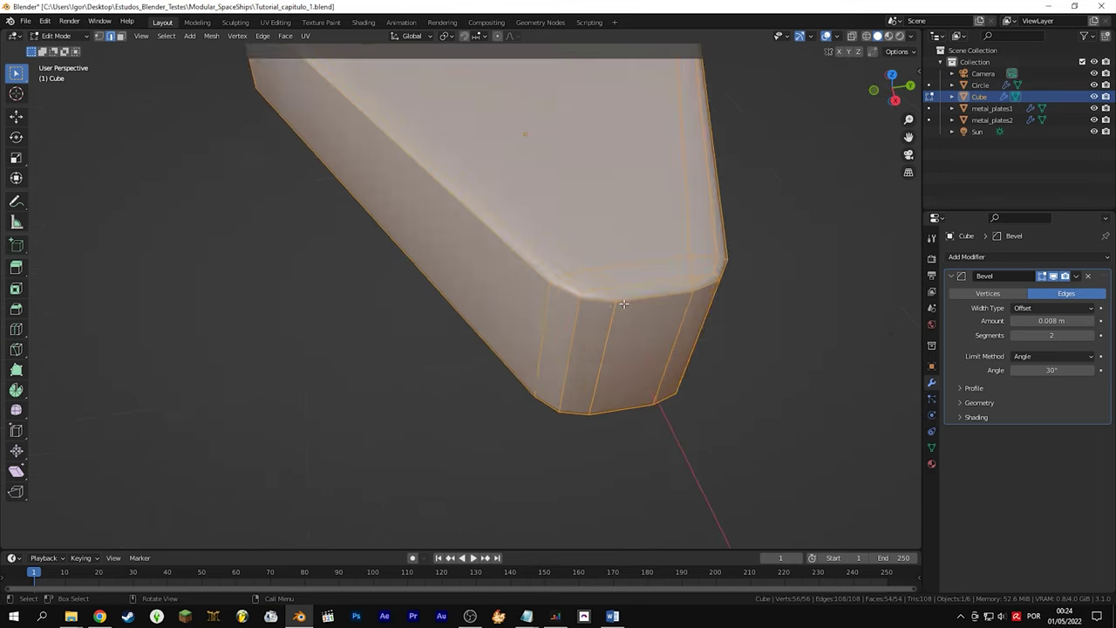
{"action": "key", "text": "ctrl+e"}
{"action": "left_click", "coordinate": [541, 381]}
{"action": "middle_click_drag", "start_coordinate": [542, 382], "coordinate": [521, 349]}
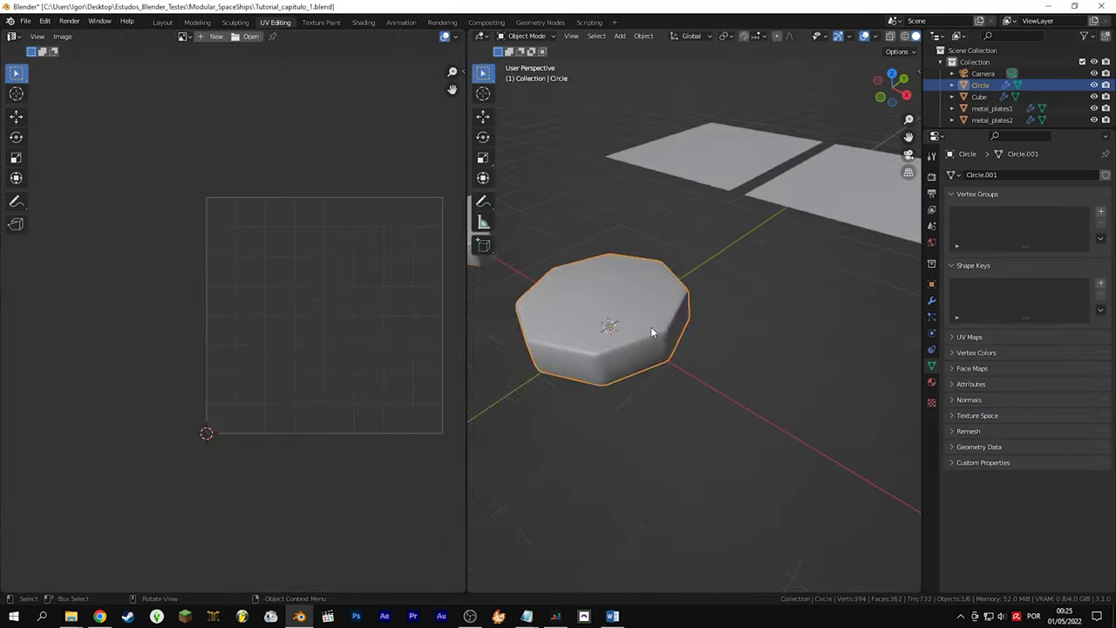
Unwrap the octagon's faces, then unwrap the cube's mesh with all faces selected
{"action": "key", "text": "u"}
{"action": "left_click", "coordinate": [643, 332]}
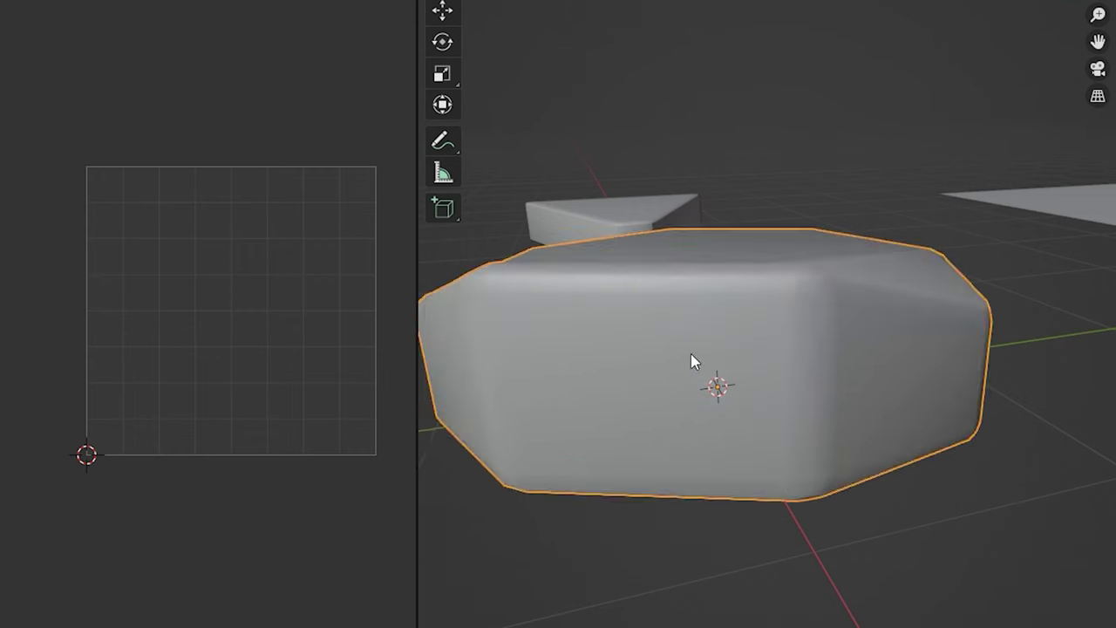
{"action": "key", "text": "Tab"}
{"action": "key", "text": "a"}
{"action": "key", "text": "u"}
{"action": "left_click", "coordinate": [747, 322]}
{"action": "scroll", "coordinate": [274, 270], "scroll_direction": "up", "scroll_amount": 4}
Project the cube's front face into UV space and scale its square up
{"action": "left_click", "coordinate": [660, 386]}
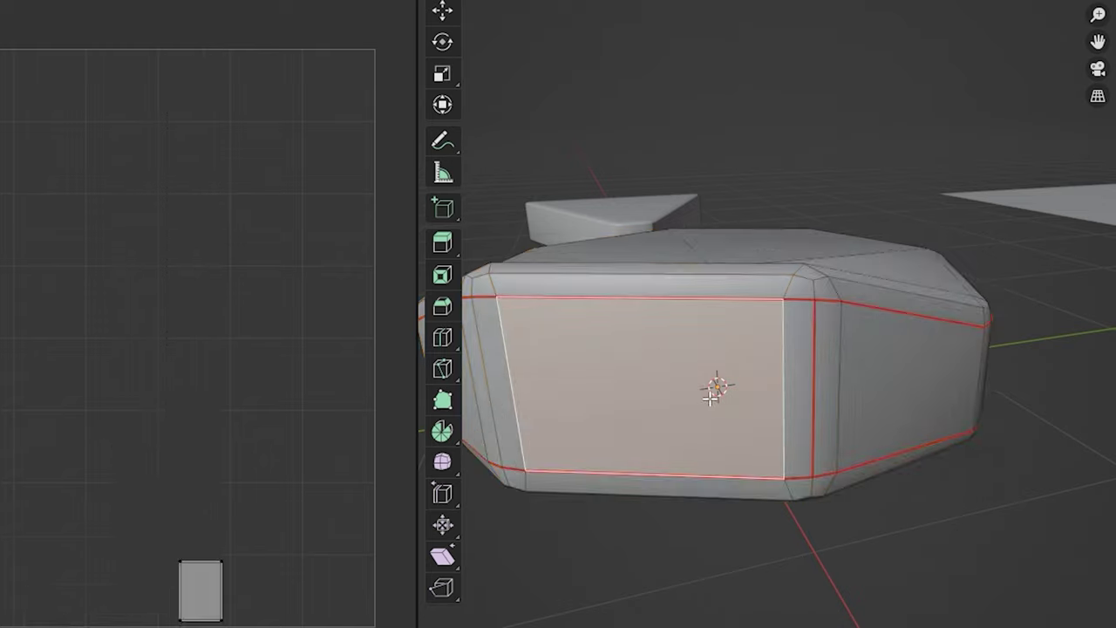
{"action": "key", "text": "u"}
{"action": "left_click", "coordinate": [618, 624]}
{"action": "key", "text": "s"}
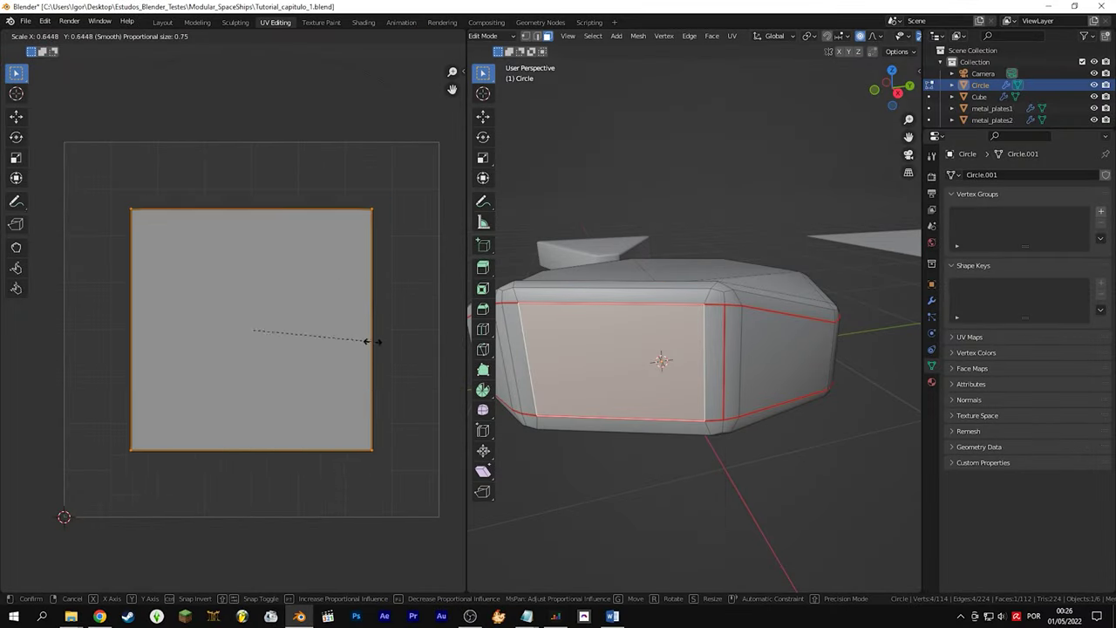
{"action": "left_click", "coordinate": [366, 340]}
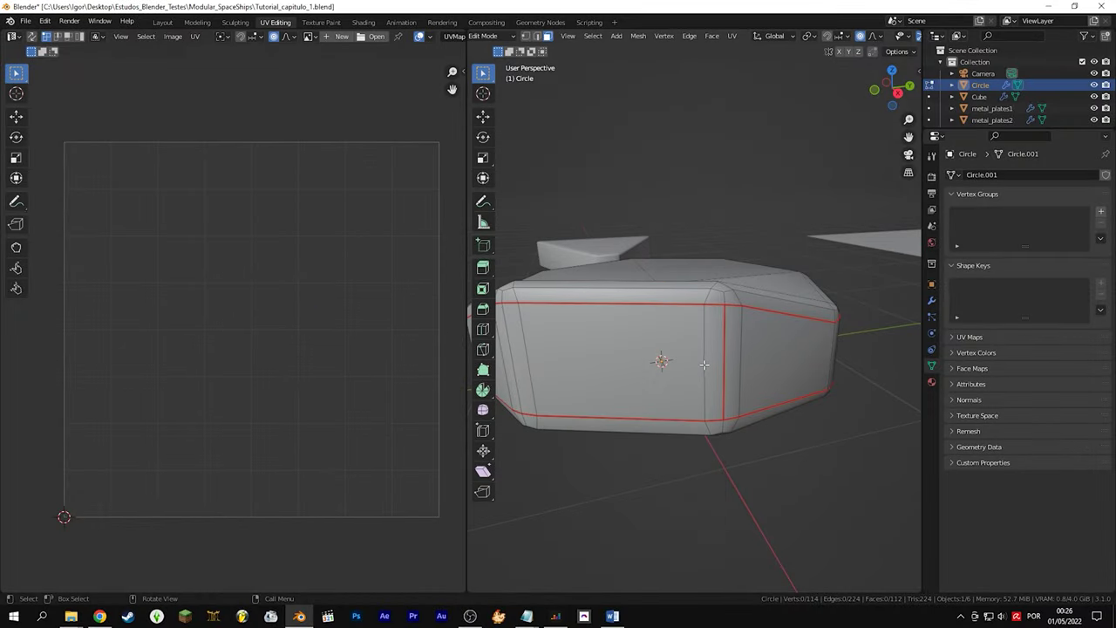
Lay out the side-face loop with Follow Active Quads, using the large front face as active
{"action": "left_click", "coordinate": [704, 360], "text": "alt"}
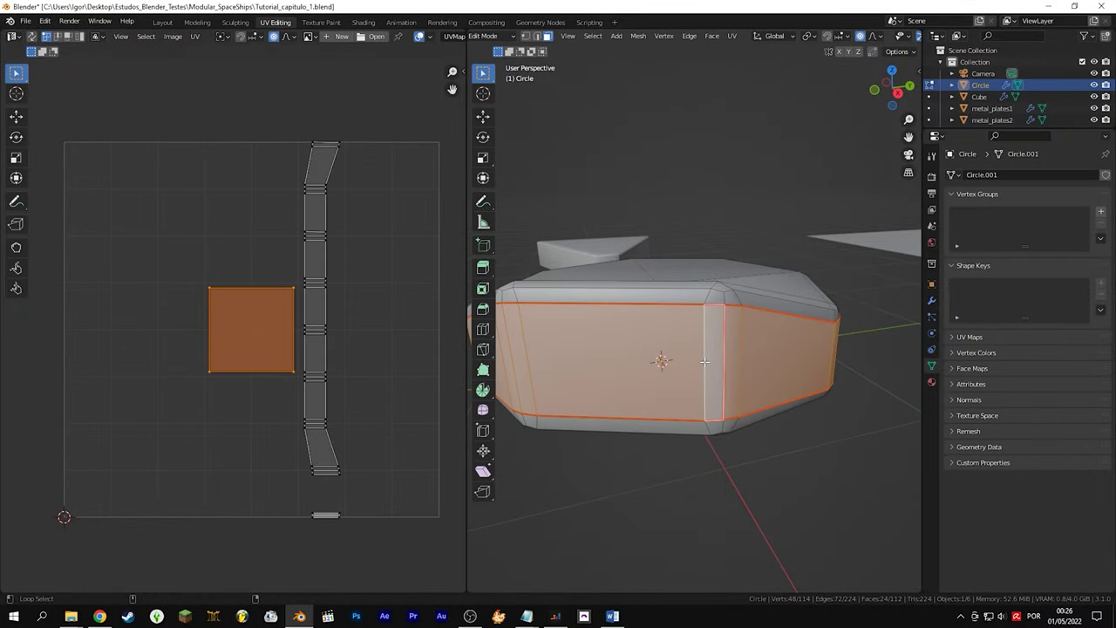
{"action": "left_click", "coordinate": [639, 363], "text": "shift"}
{"action": "key", "text": "u"}
{"action": "left_click", "coordinate": [292, 387]}
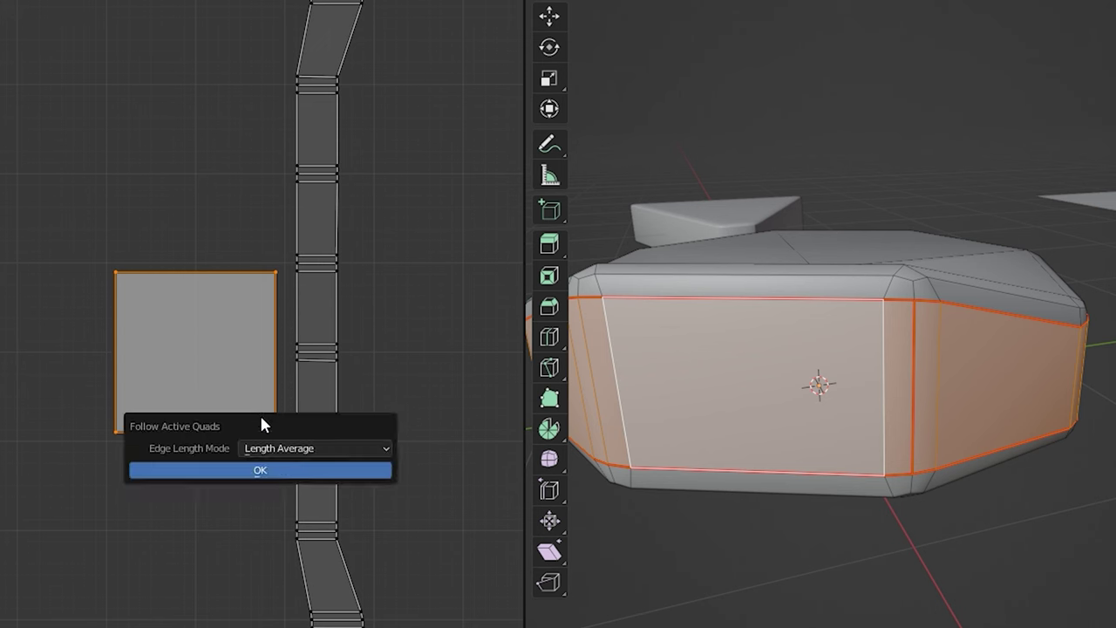
{"action": "left_click", "coordinate": [292, 471]}
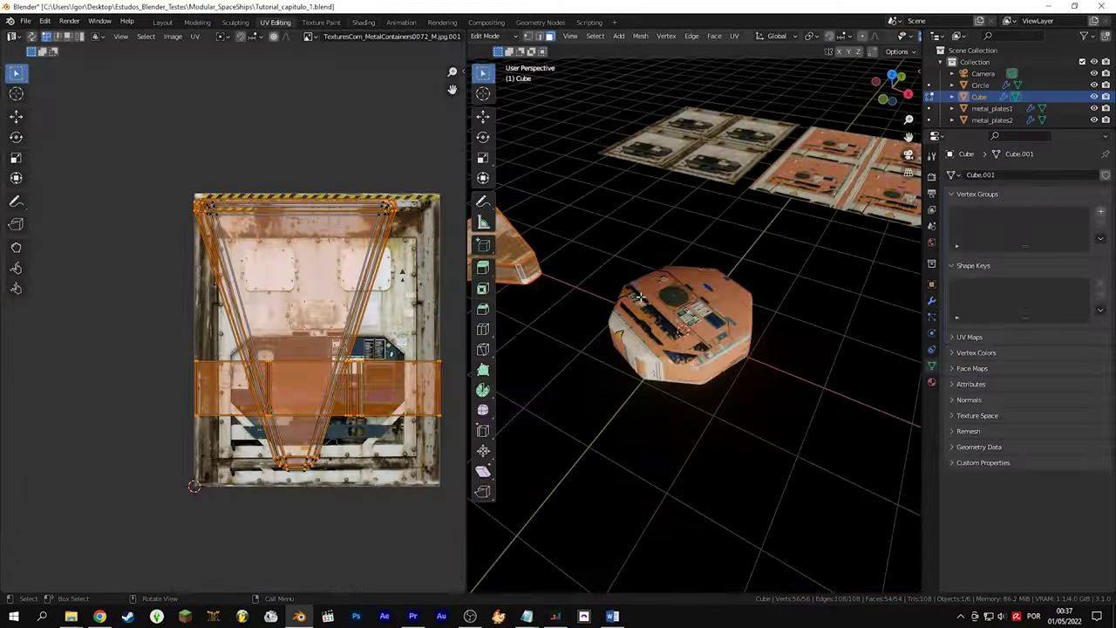
Re-project the wedge's UVs, then scale the cube's UV islands along Y over the metal texture
{"action": "middle_click_drag", "start_coordinate": [724, 348], "coordinate": [751, 342]}
{"action": "scroll", "coordinate": [751, 341], "scroll_direction": "up", "scroll_amount": 4}
{"action": "key", "text": "u"}
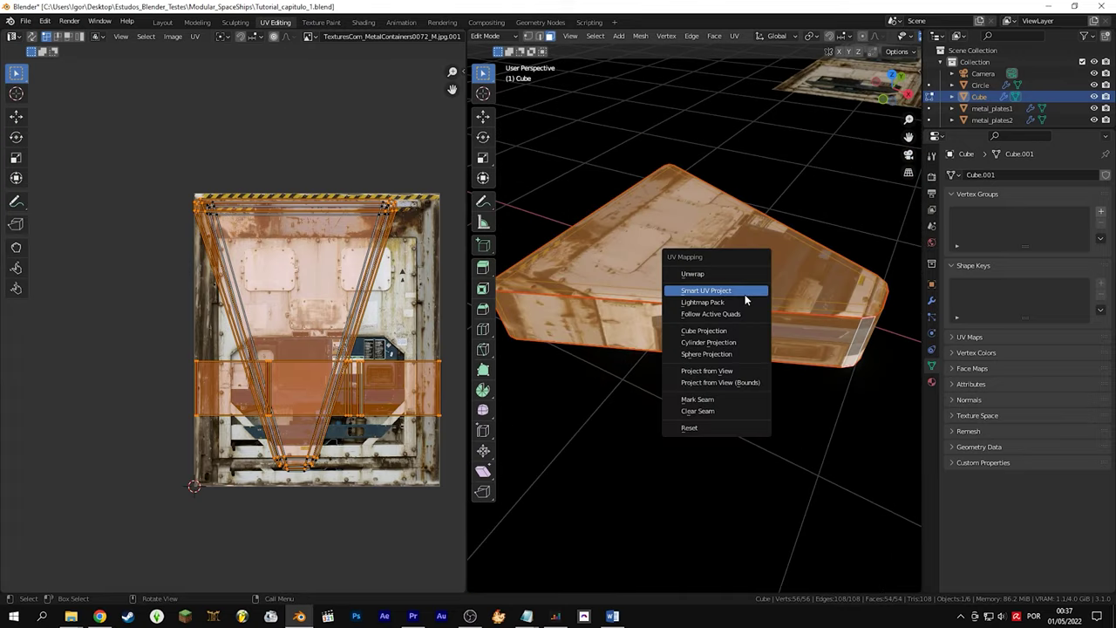
{"action": "left_click", "coordinate": [742, 299]}
{"action": "key", "text": "Tab"}
{"action": "middle_click_drag", "start_coordinate": [742, 299], "coordinate": [615, 301]}
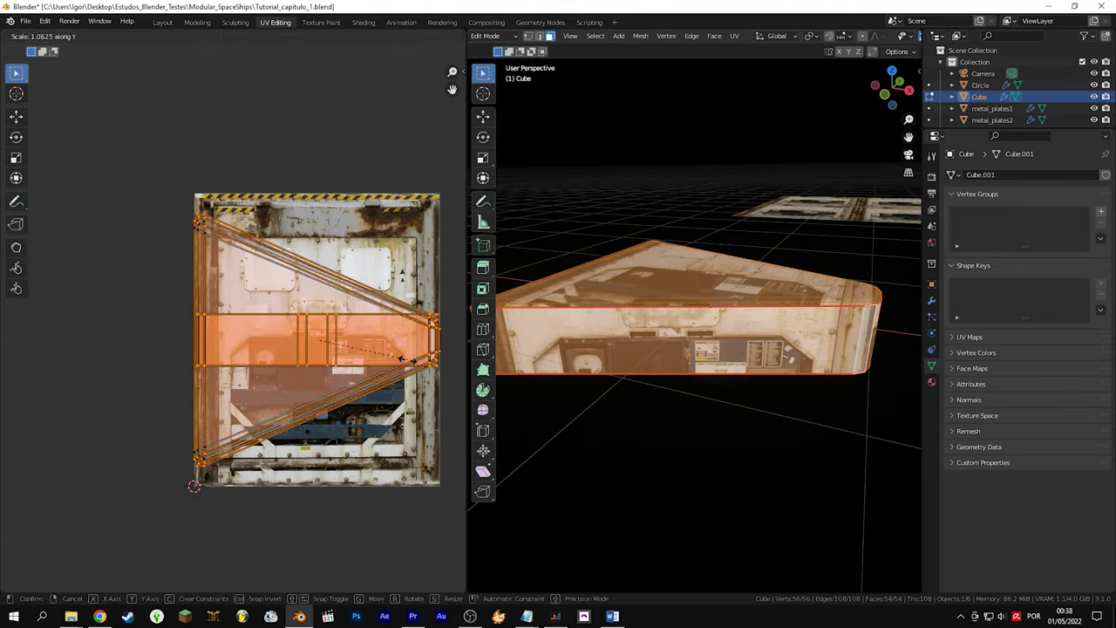
{"action": "key", "text": "Tab"}
{"action": "middle_click_drag", "start_coordinate": [680, 288], "coordinate": [756, 277]}
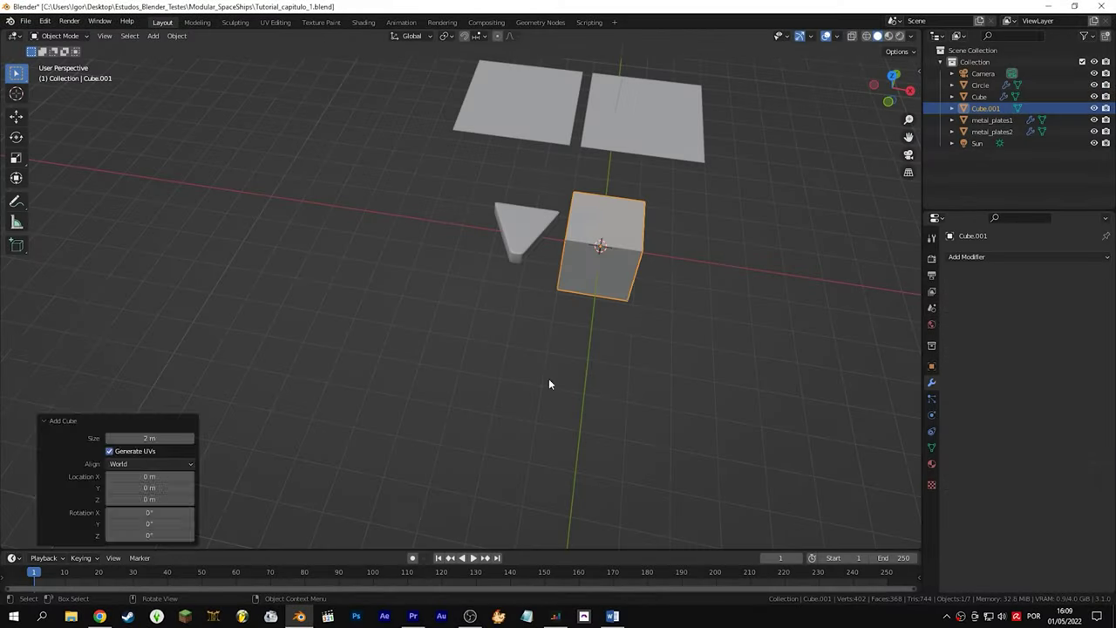
Add a new cube and shape it into a flat wedge by moving geometry along Z
{"action": "key", "text": "g"}
{"action": "left_click", "coordinate": [581, 349]}
{"action": "key", "text": "Tab"}
{"action": "right_click", "coordinate": [541, 308]}
{"action": "left_click", "coordinate": [540, 309]}
{"action": "key", "text": "g"}
{"action": "key", "text": "z"}
{"action": "left_click", "coordinate": [616, 333]}
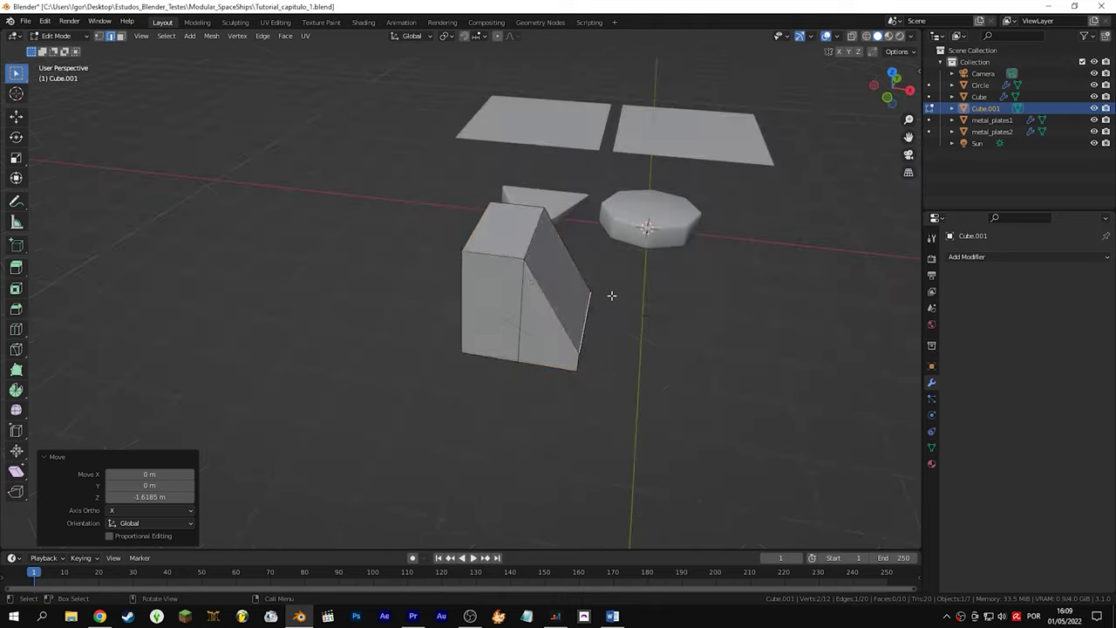
{"action": "key", "text": "a"}
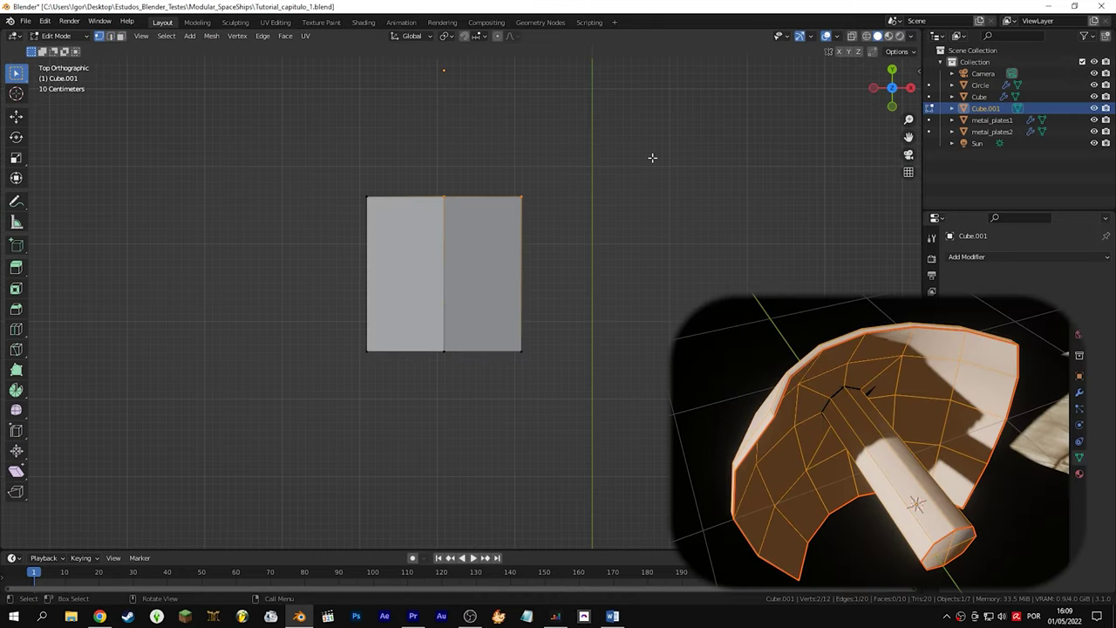
Mark the wing's end edges as seams in X-ray, then select the whole wing in UV Editing
{"action": "key", "text": "alt+z"}
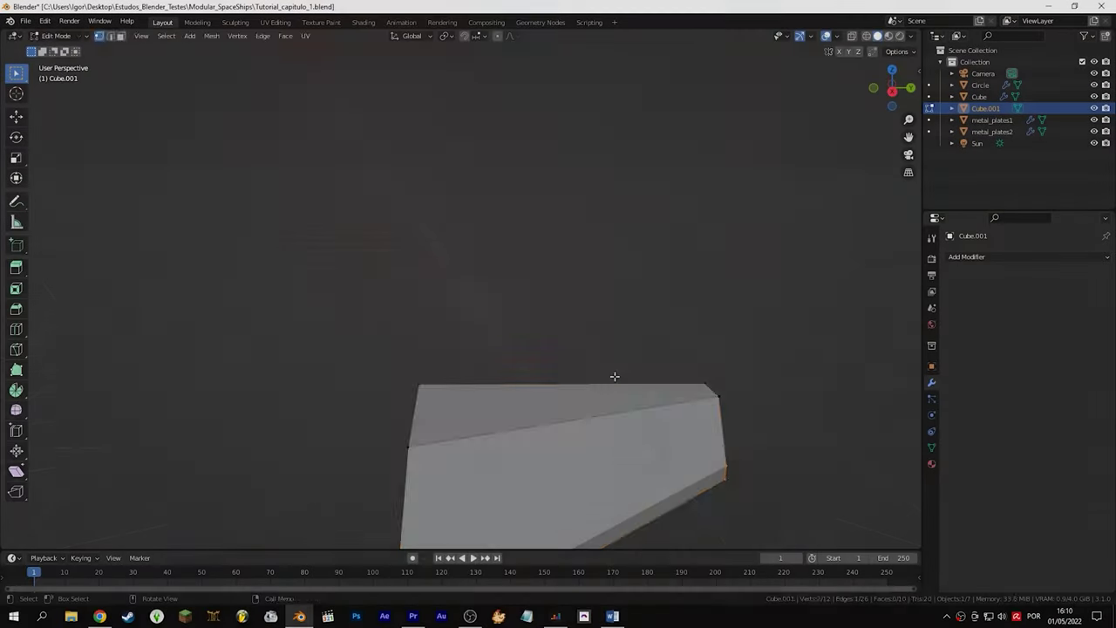
{"action": "middle_click_drag", "start_coordinate": [613, 374], "coordinate": [470, 397]}
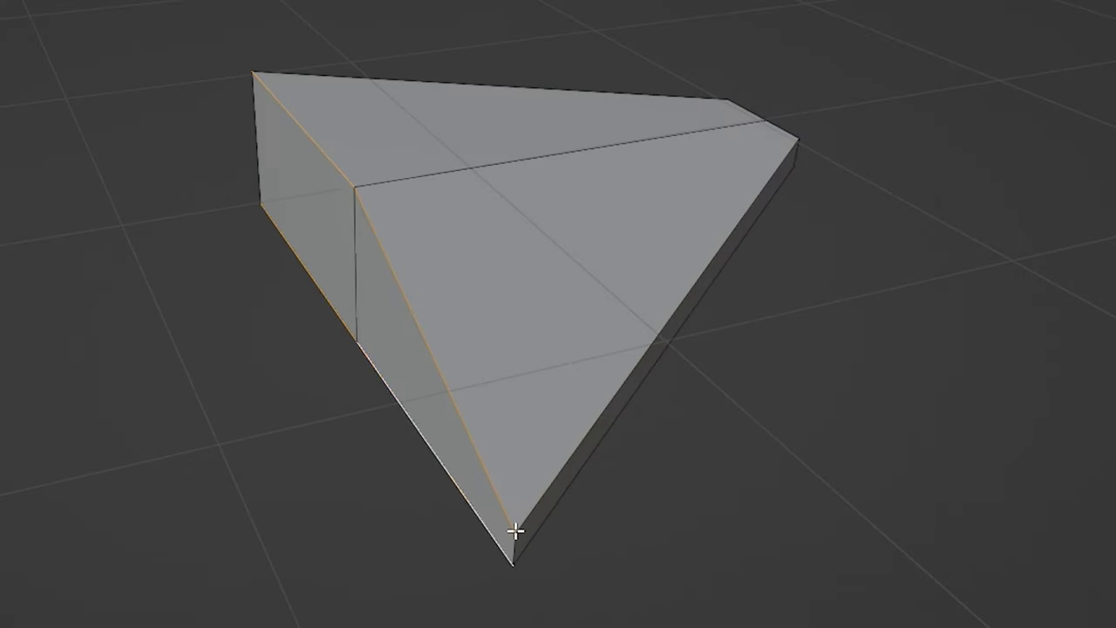
{"action": "key", "text": "ctrl+e"}
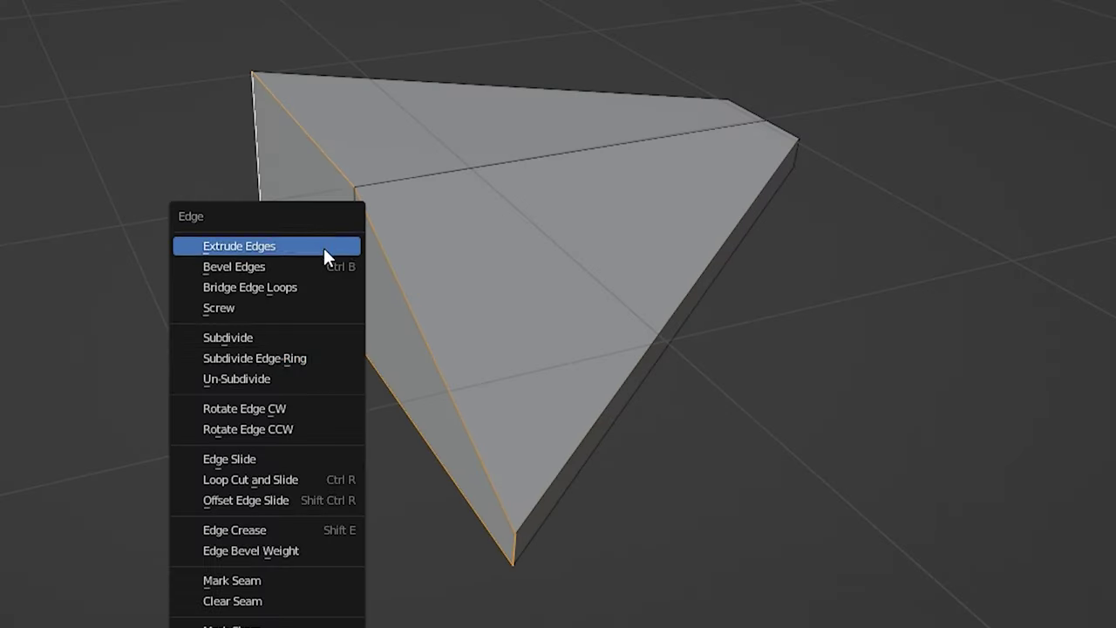
{"action": "key", "text": "alt+a"}
{"action": "middle_click_drag", "start_coordinate": [563, 372], "coordinate": [778, 351]}
{"action": "key", "text": "ctrl+e"}
{"action": "left_click", "coordinate": [715, 319]}
{"action": "middle_click_drag", "start_coordinate": [715, 319], "coordinate": [532, 388]}
{"action": "left_click", "coordinate": [531, 388]}
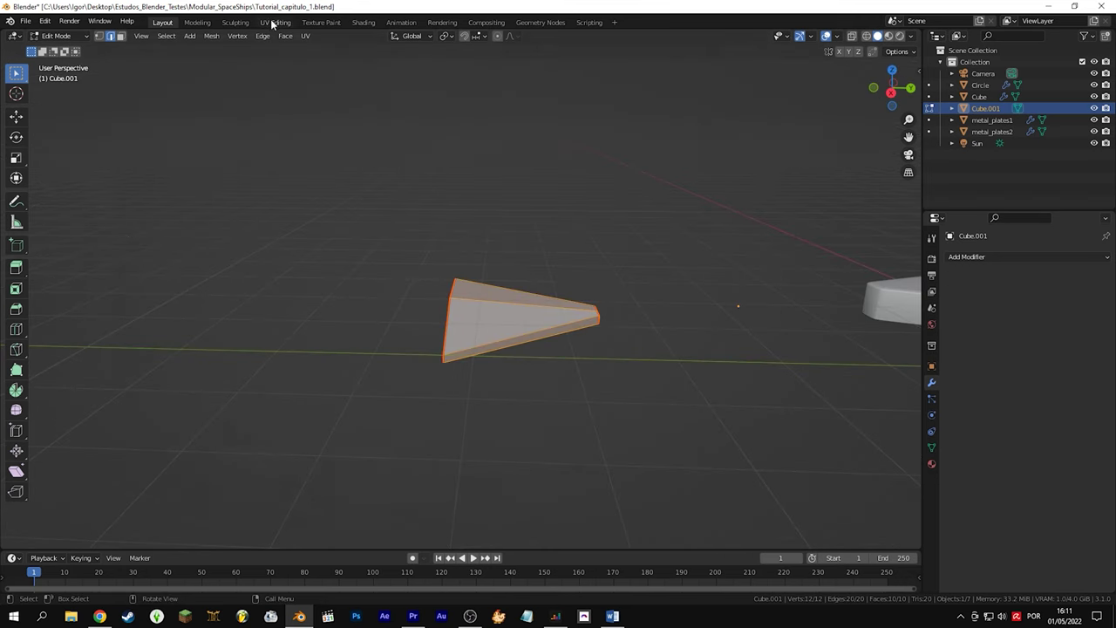
{"action": "left_click", "coordinate": [273, 22]}
{"action": "key", "text": "a"}
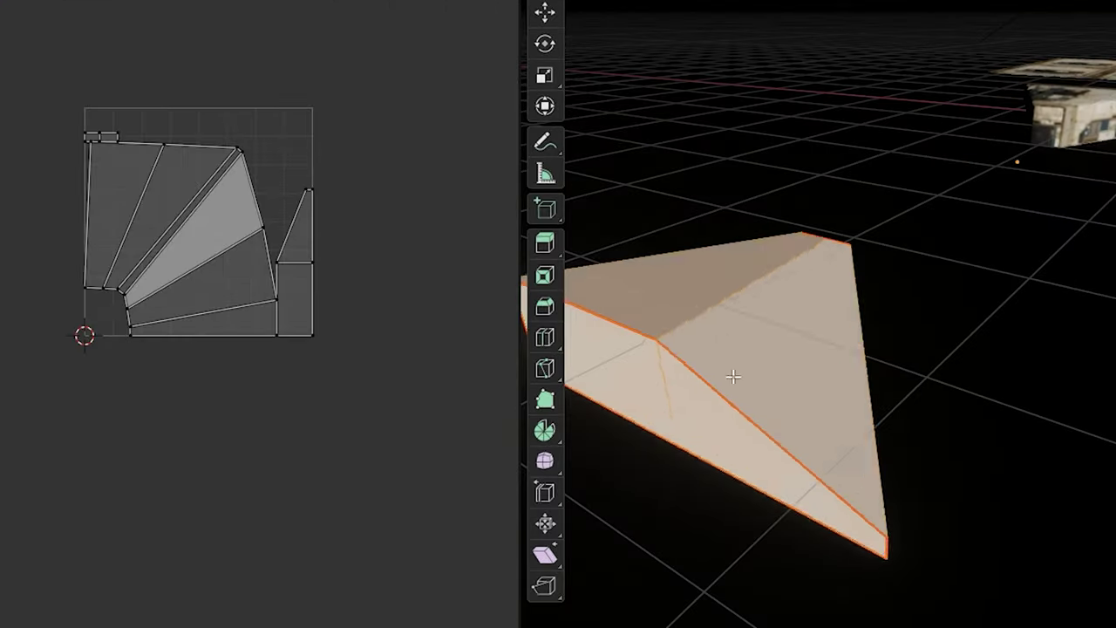
Unwrap the wing's UVs with Lightmap Pack
{"action": "key", "text": "u"}
{"action": "left_click", "coordinate": [743, 332]}
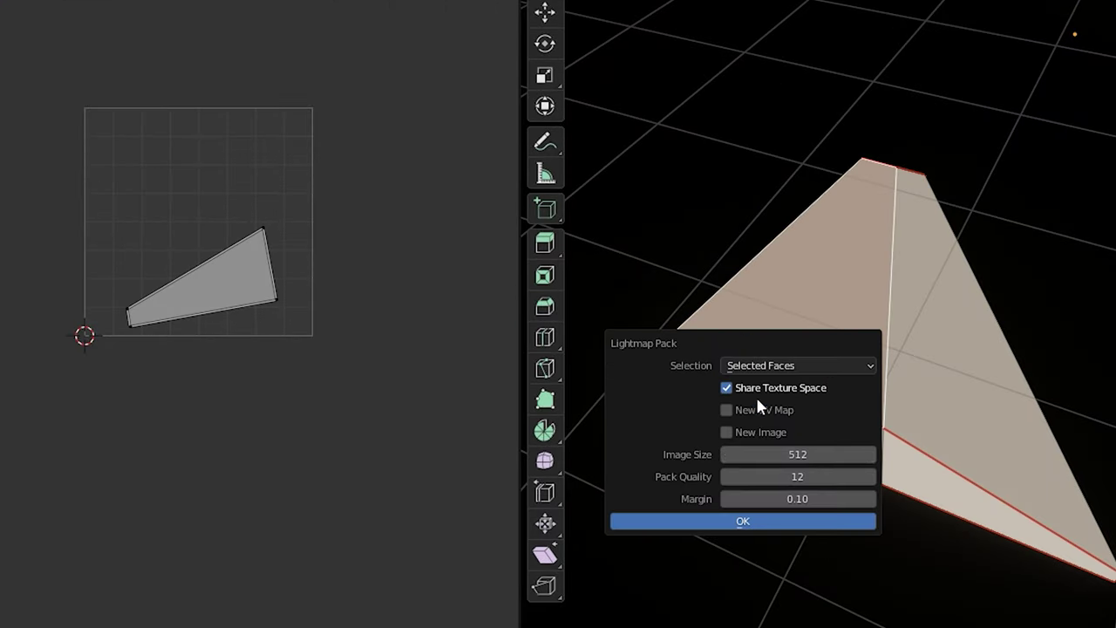
{"action": "left_click", "coordinate": [747, 523]}
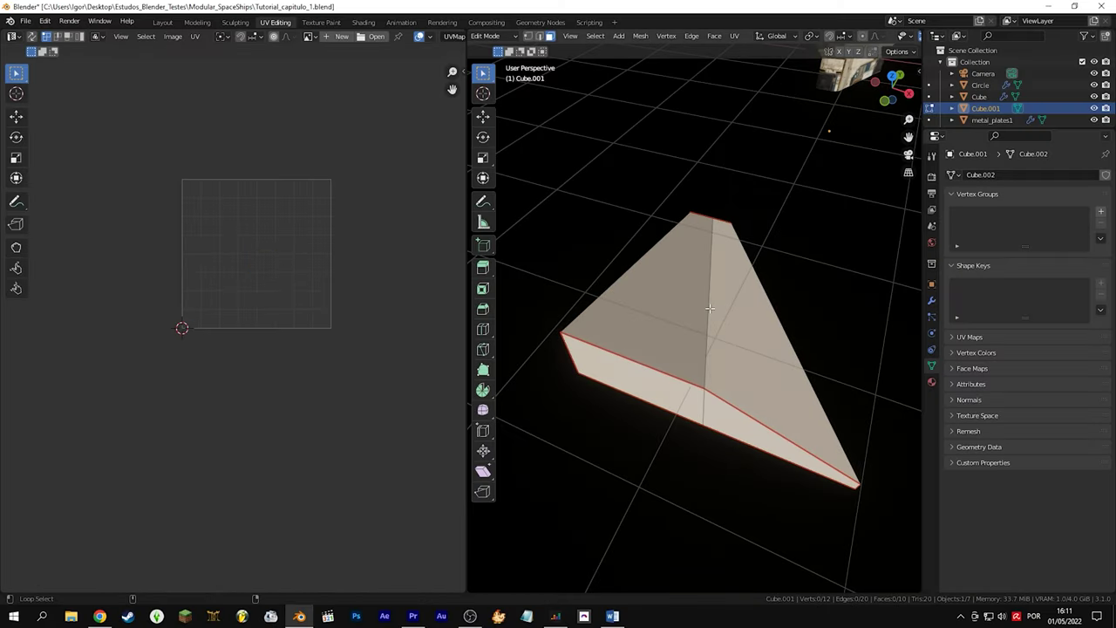
Straighten the seam-bounded island into a quad strip with Follow Active Quads and fit it on the grid
{"action": "key", "text": "l"}
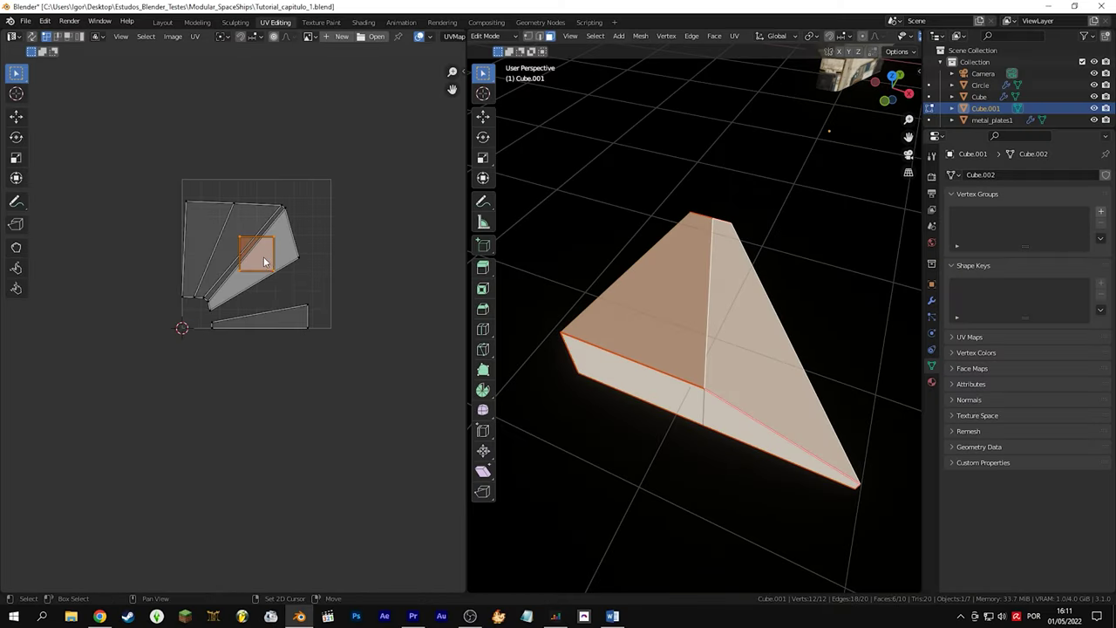
{"action": "key", "text": "u"}
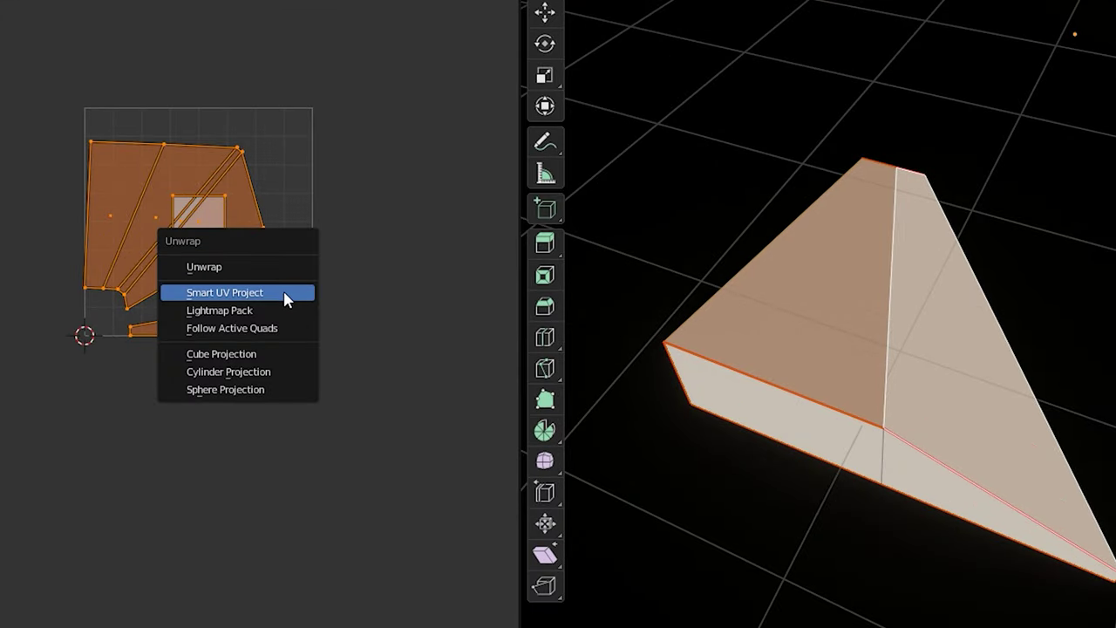
{"action": "left_click", "coordinate": [273, 378]}
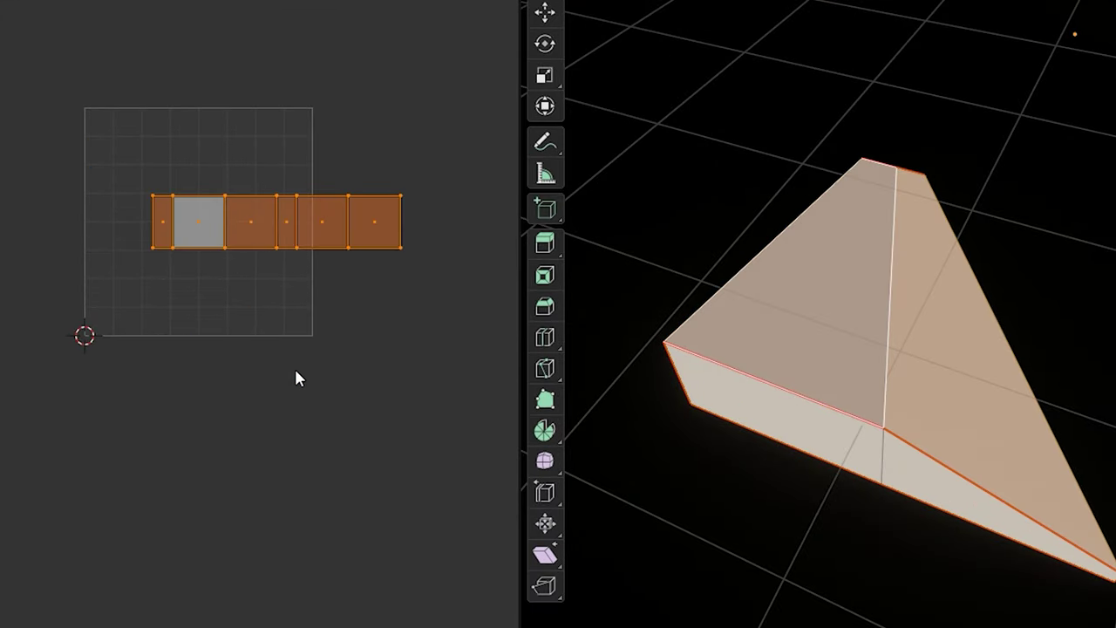
{"action": "left_click", "coordinate": [261, 296]}
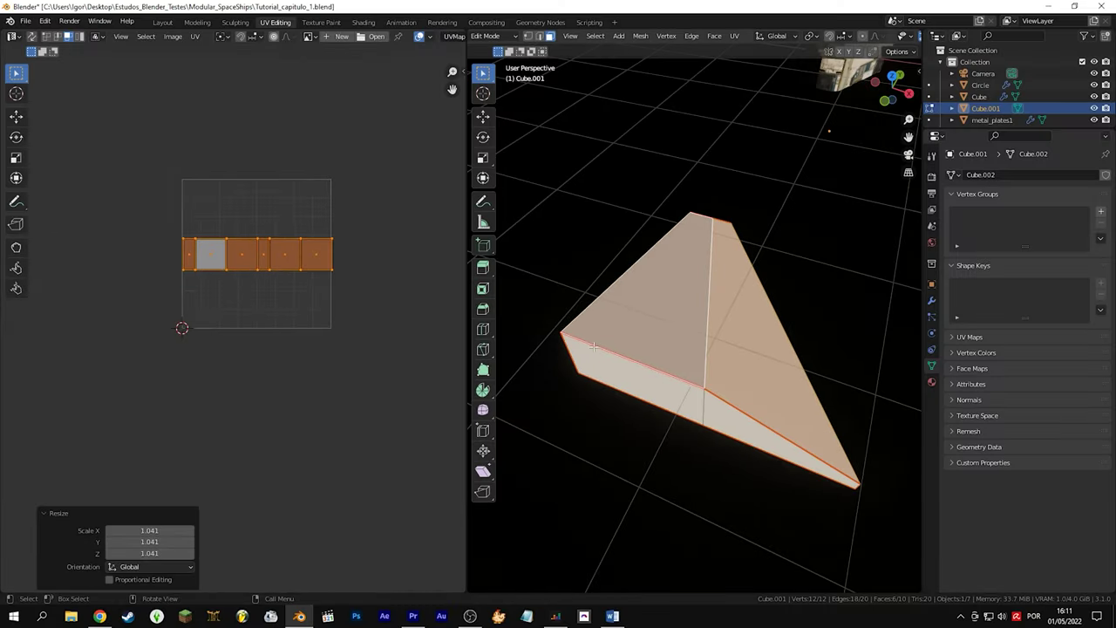
{"action": "middle_click_drag", "start_coordinate": [592, 346], "coordinate": [578, 367]}
{"action": "left_click", "coordinate": [578, 367]}
{"action": "left_click", "coordinate": [296, 351]}
Select the wing to show its container-plating material nodes
{"action": "middle_click_drag", "start_coordinate": [697, 401], "coordinate": [742, 436]}
{"action": "scroll", "coordinate": [742, 436], "scroll_direction": "up", "scroll_amount": 3}
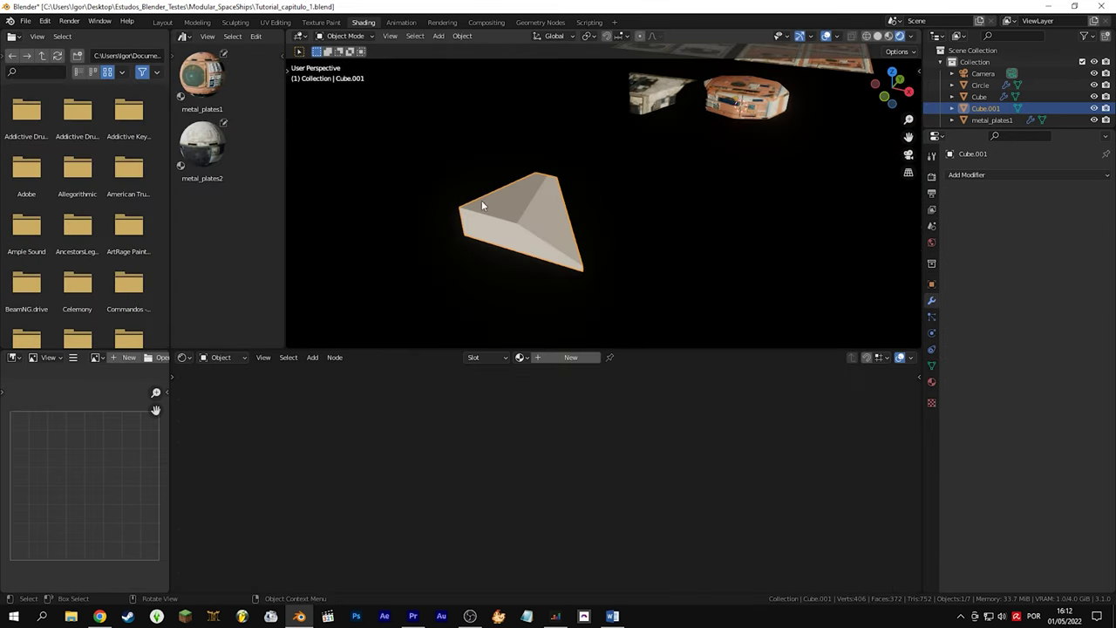
{"action": "left_click", "coordinate": [481, 200]}
{"action": "scroll", "coordinate": [519, 208], "scroll_direction": "up", "scroll_amount": 4}
{"action": "scroll", "coordinate": [525, 259], "scroll_direction": "down", "scroll_amount": 5}
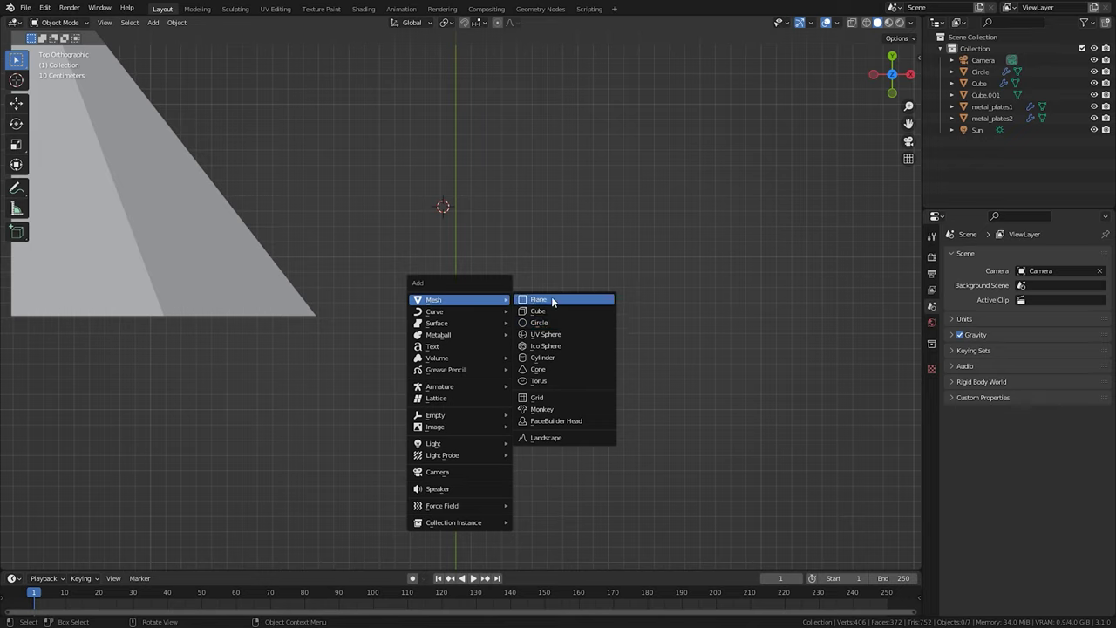
Add a UV sphere and delete half of it to form a shell
{"action": "left_click", "coordinate": [545, 334]}
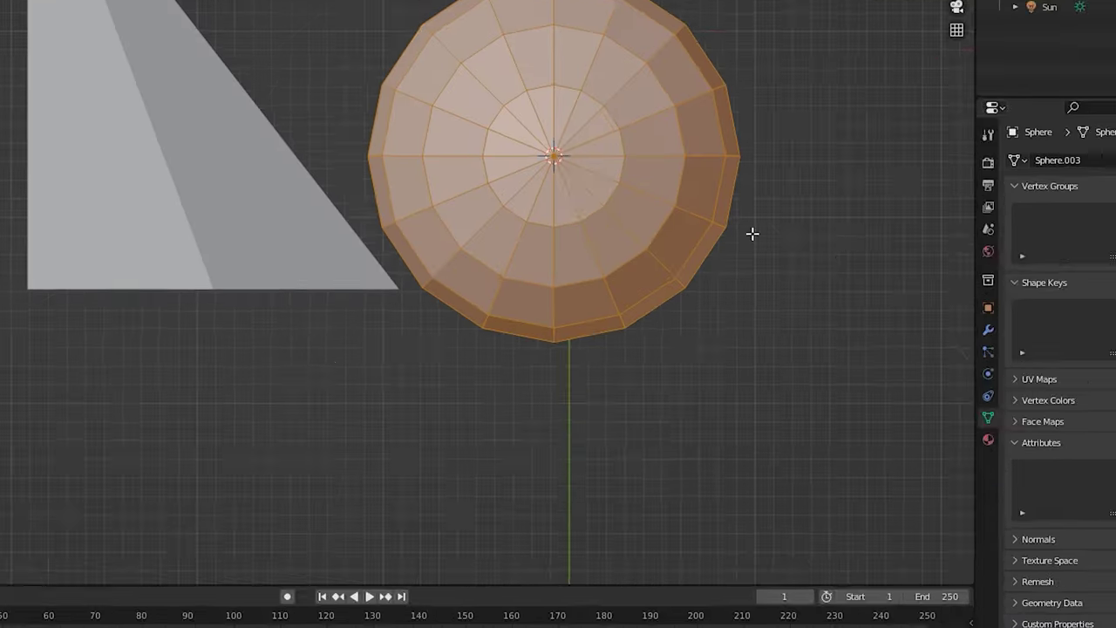
{"action": "key", "text": "Tab"}
{"action": "key", "text": "c"}
{"action": "left_click_drag", "start_coordinate": [511, 187], "coordinate": [360, 199]}
{"action": "key", "text": "x"}
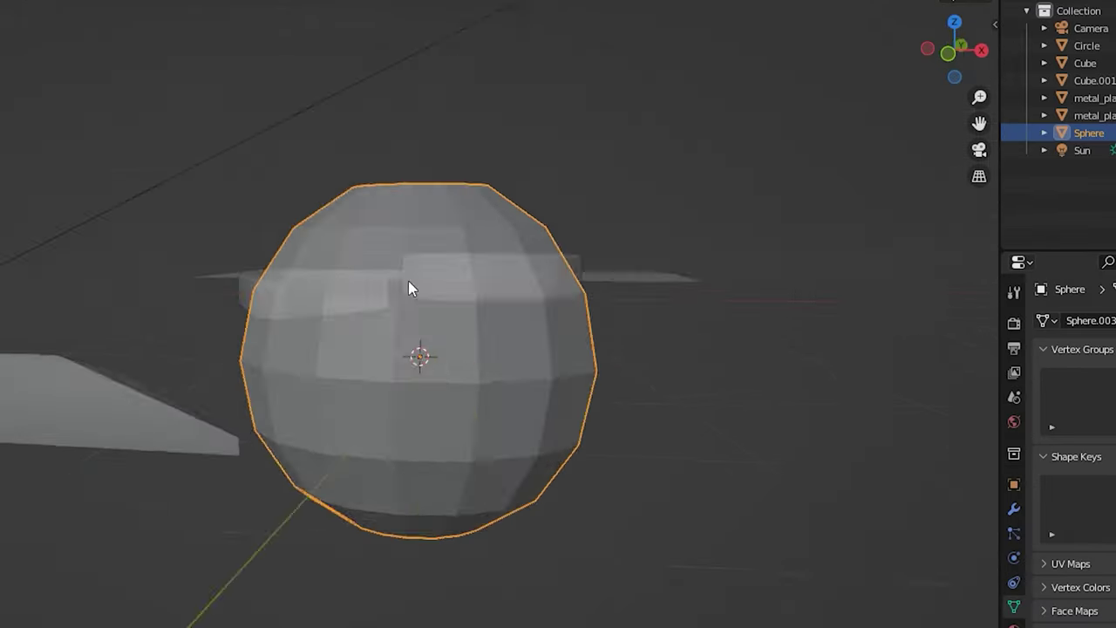
{"action": "key", "text": "Tab"}
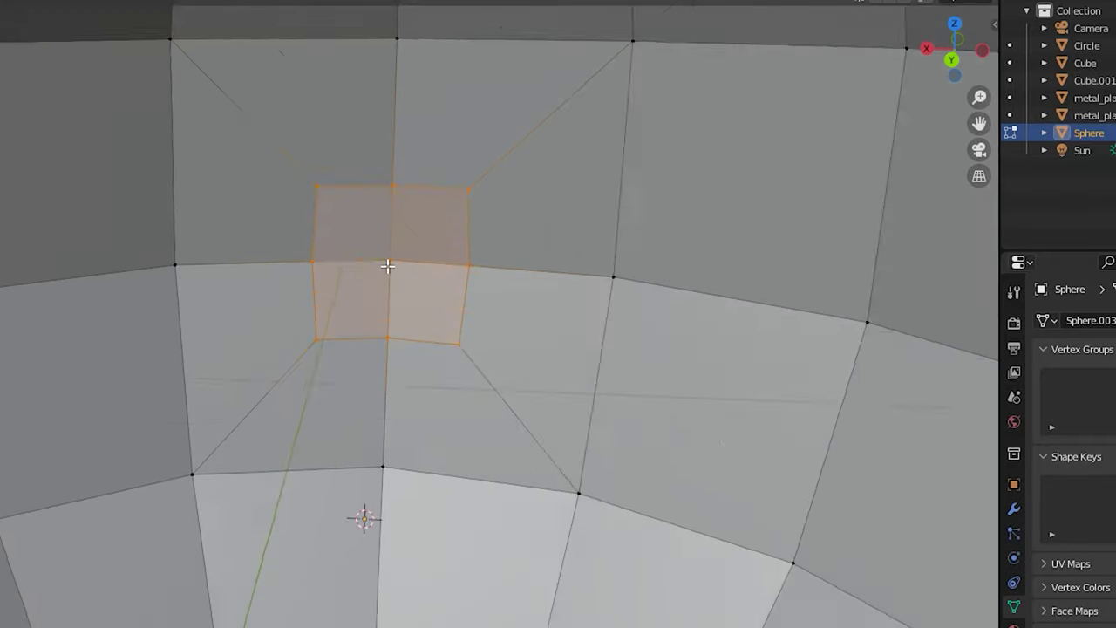
Round the faces with To Sphere, copy the Bevel modifier, and select the handle in UV Editing
{"action": "key", "text": "F3"}
{"action": "type", "text": "to sp"}
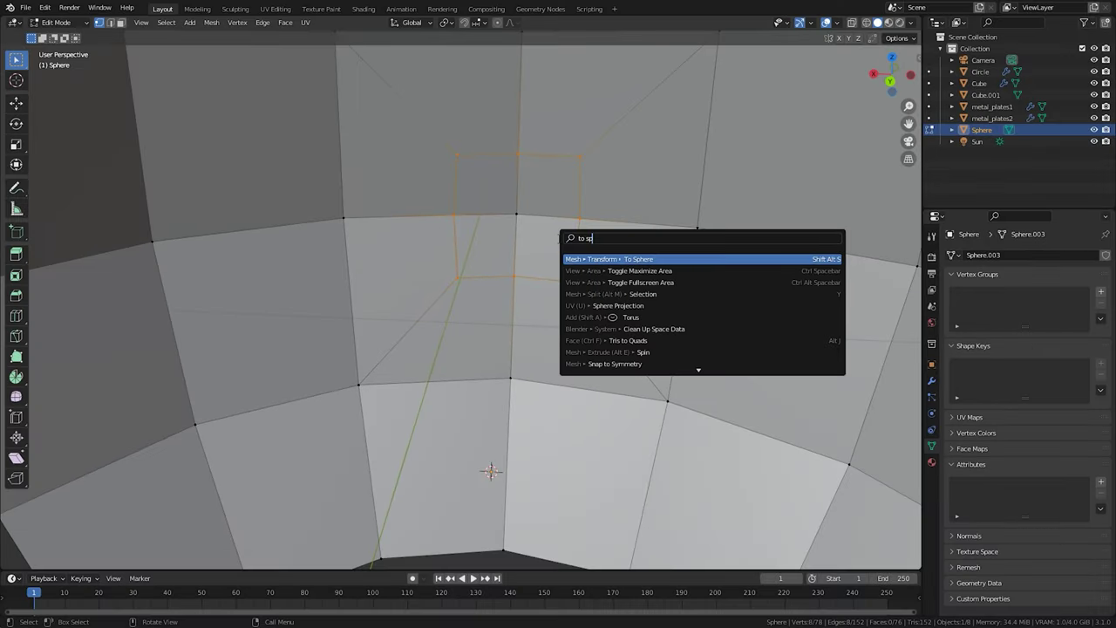
{"action": "key", "text": "Return"}
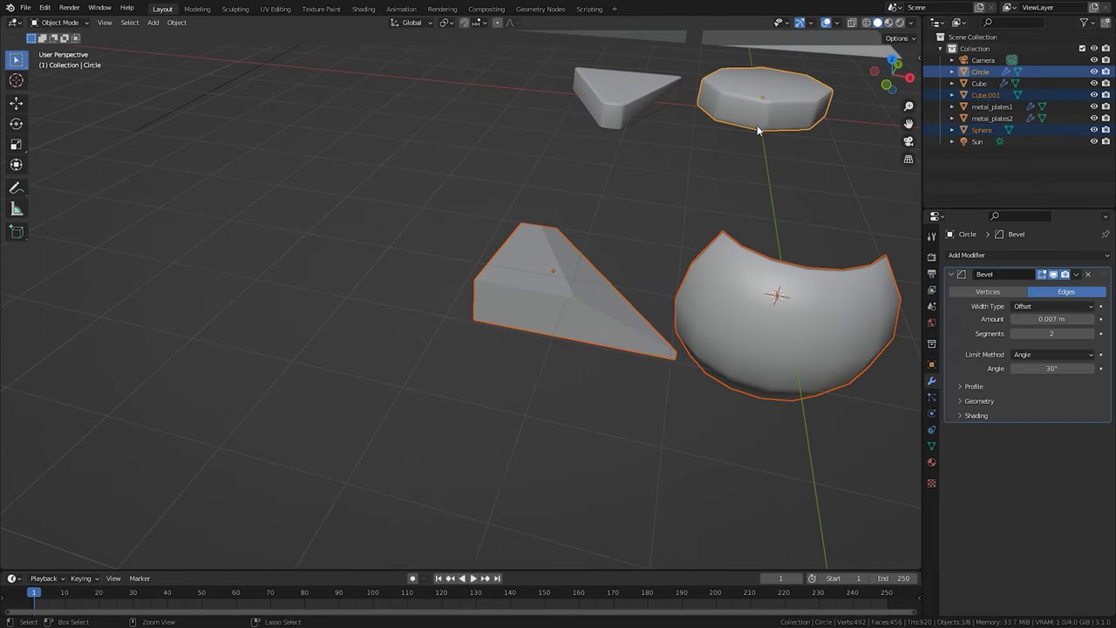
{"action": "key", "text": "ctrl+l"}
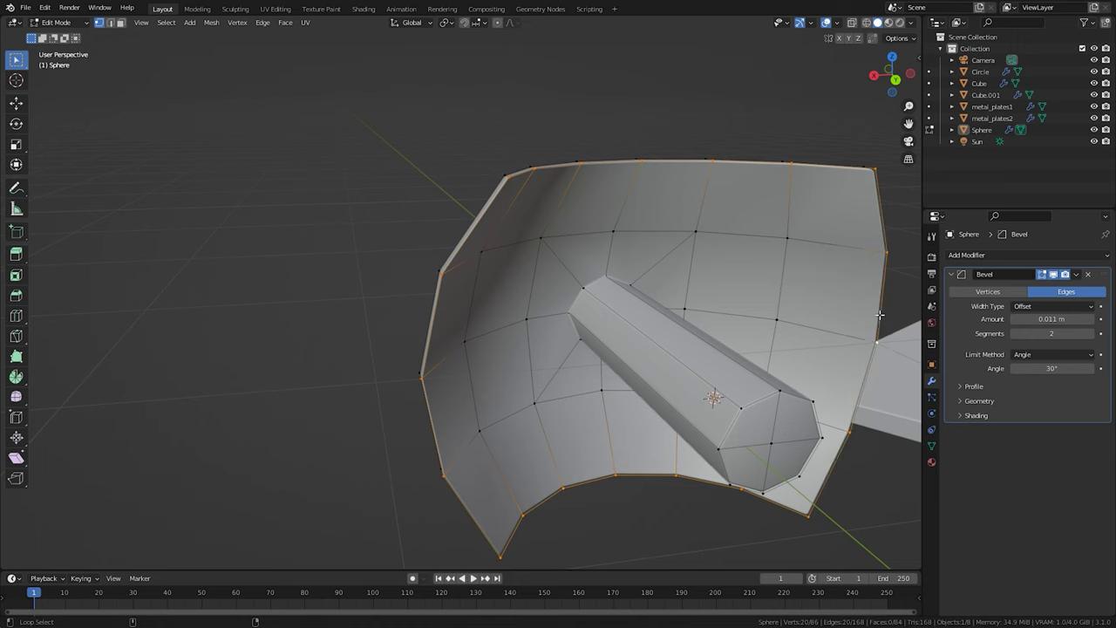
{"action": "key", "text": "l"}
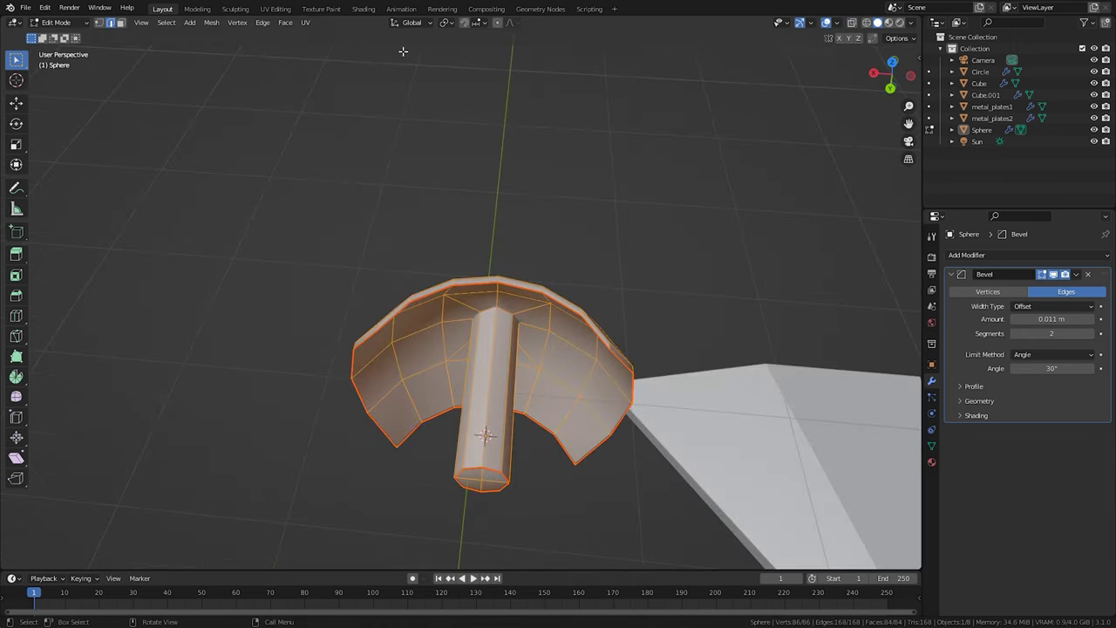
{"action": "left_click", "coordinate": [275, 9]}
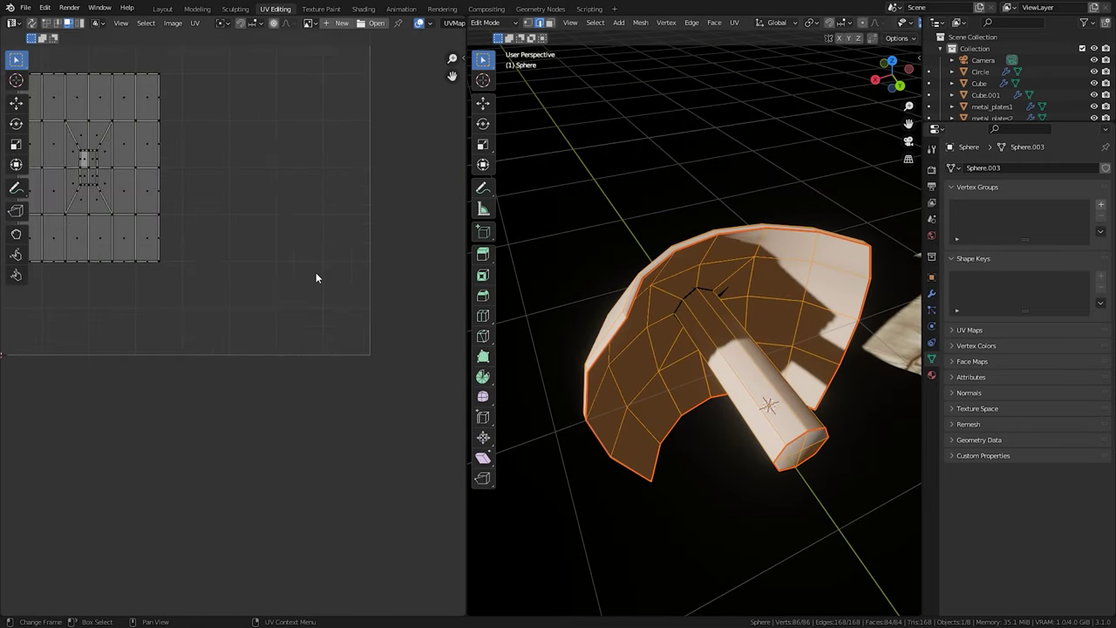
Smart UV Project the shell, then scale its islands along X and move them along Y over the orange panel
{"action": "left_click", "coordinate": [610, 184]}
{"action": "scroll", "coordinate": [306, 309], "scroll_direction": "down", "scroll_amount": 4}
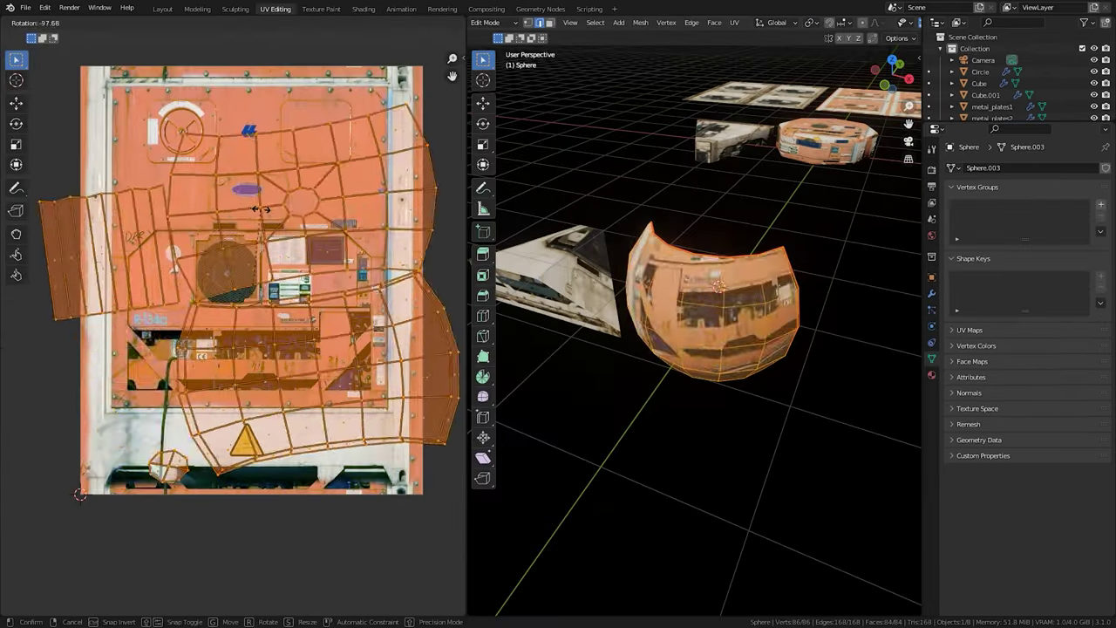
{"action": "key", "text": "s"}
{"action": "key", "text": "x"}
{"action": "left_click", "coordinate": [367, 324]}
{"action": "key", "text": "l"}
{"action": "key", "text": "g"}
{"action": "key", "text": "y"}
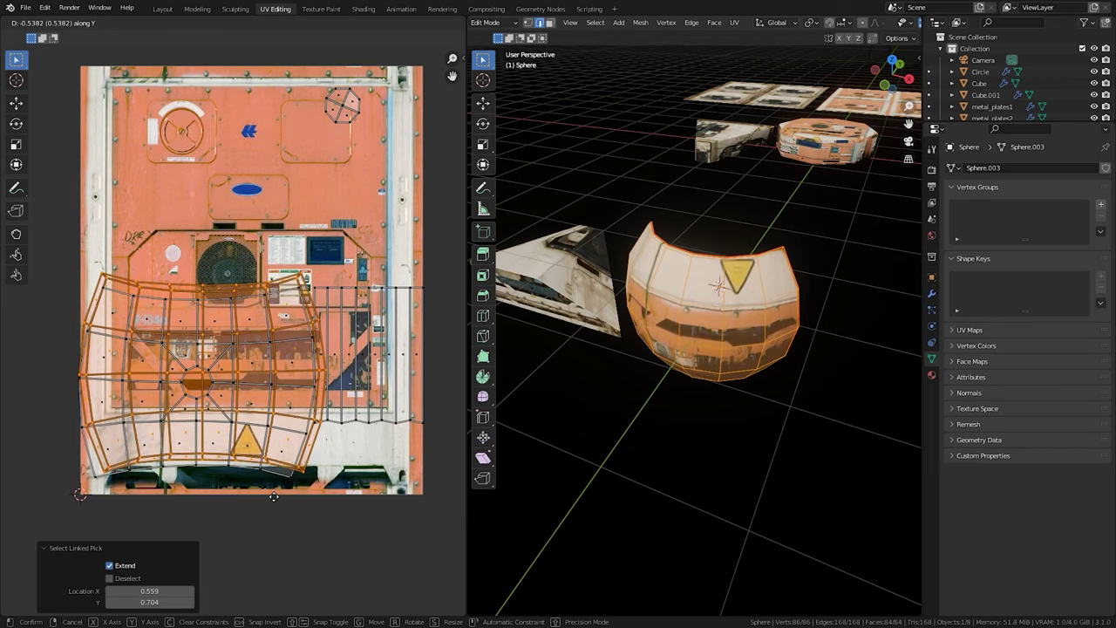
{"action": "key", "text": "Tab"}
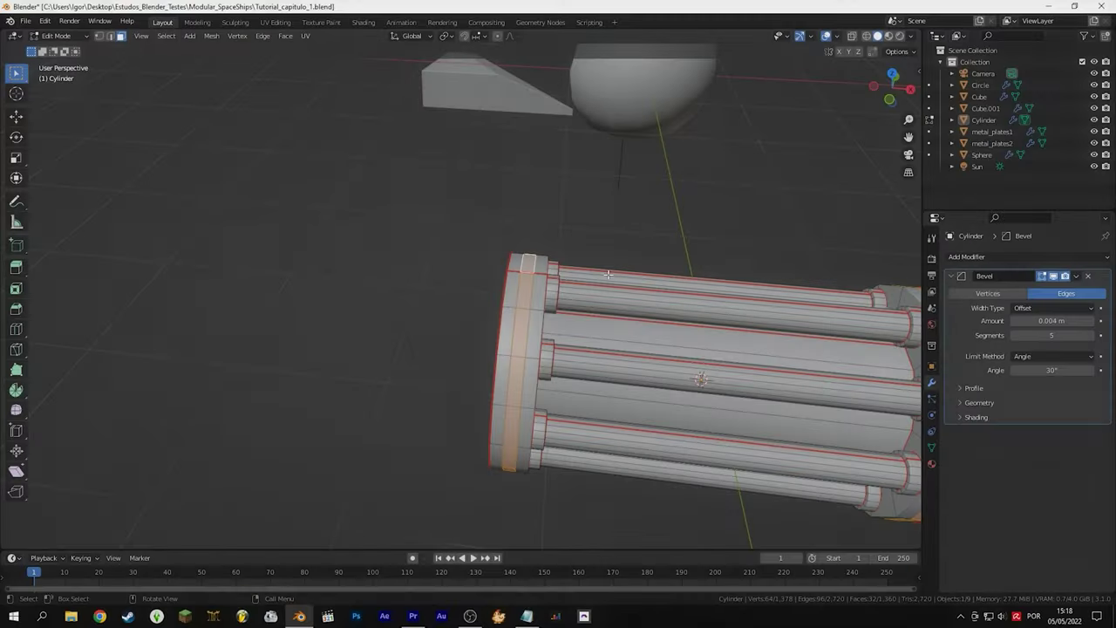
Select the battery cylinder and orbit around it to inspect its ribbed bevels
{"action": "scroll", "coordinate": [650, 253], "scroll_direction": "up", "scroll_amount": 3}
{"action": "right_click", "coordinate": [650, 253]}
{"action": "left_click", "coordinate": [693, 225]}
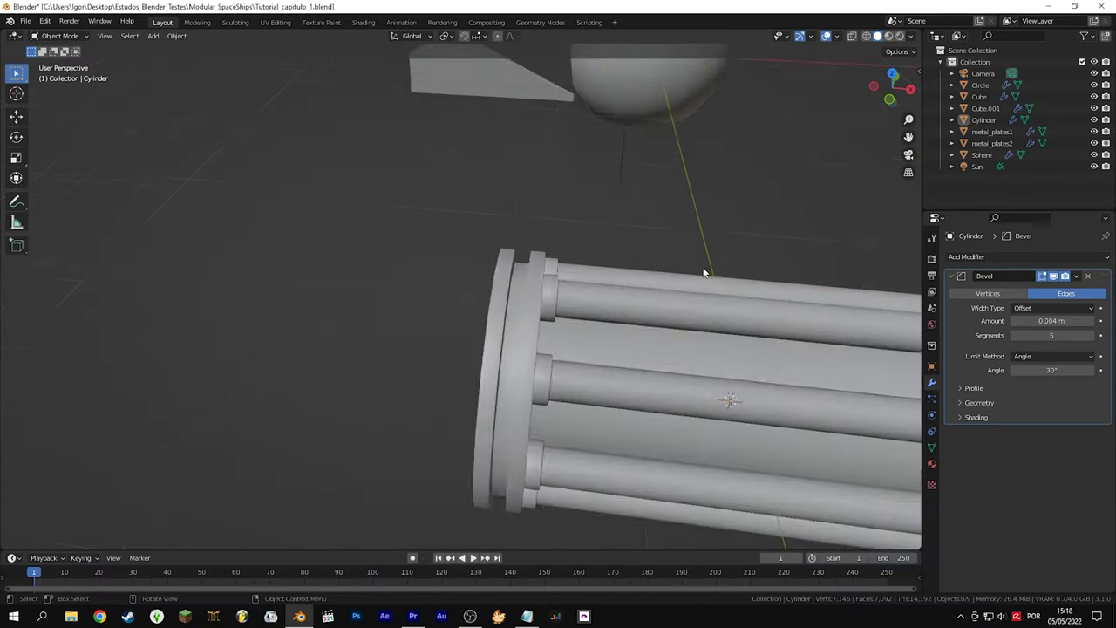
{"action": "middle_click_drag", "start_coordinate": [610, 288], "coordinate": [576, 257]}
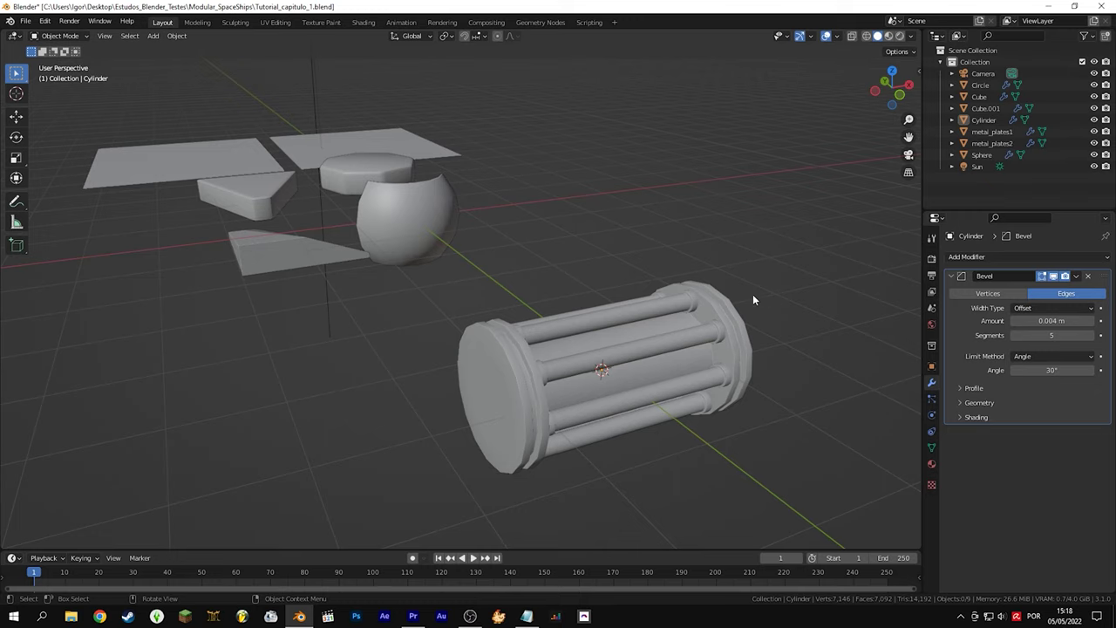
{"action": "middle_click_drag", "start_coordinate": [753, 294], "coordinate": [625, 308]}
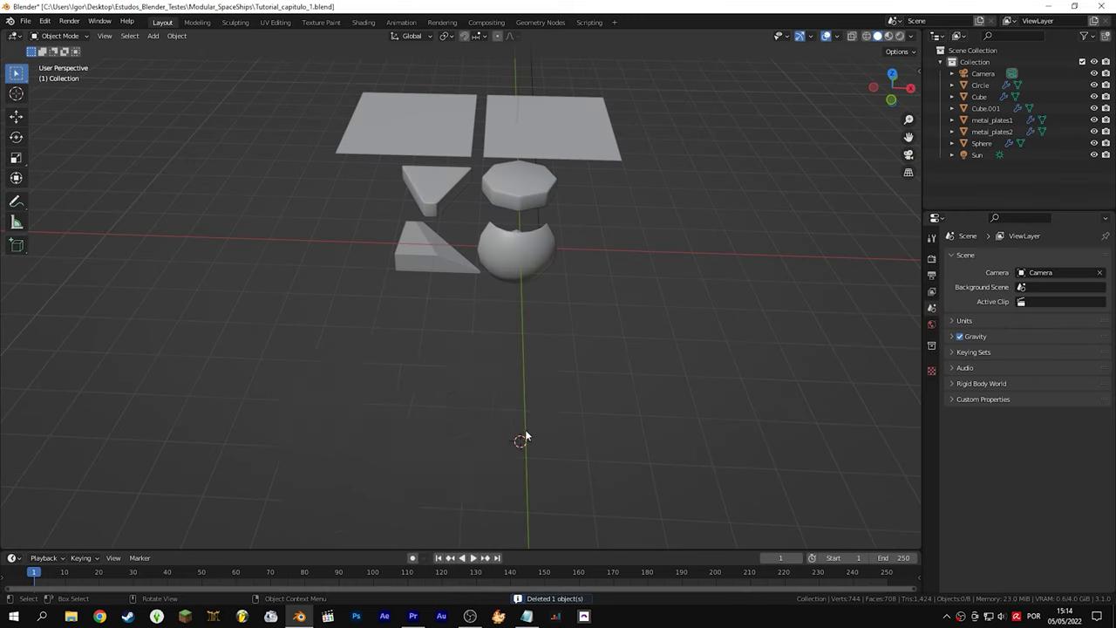
Add an uncapped cylinder, rotate it to lie horizontally and scale it along X
{"action": "left_click", "coordinate": [474, 426]}
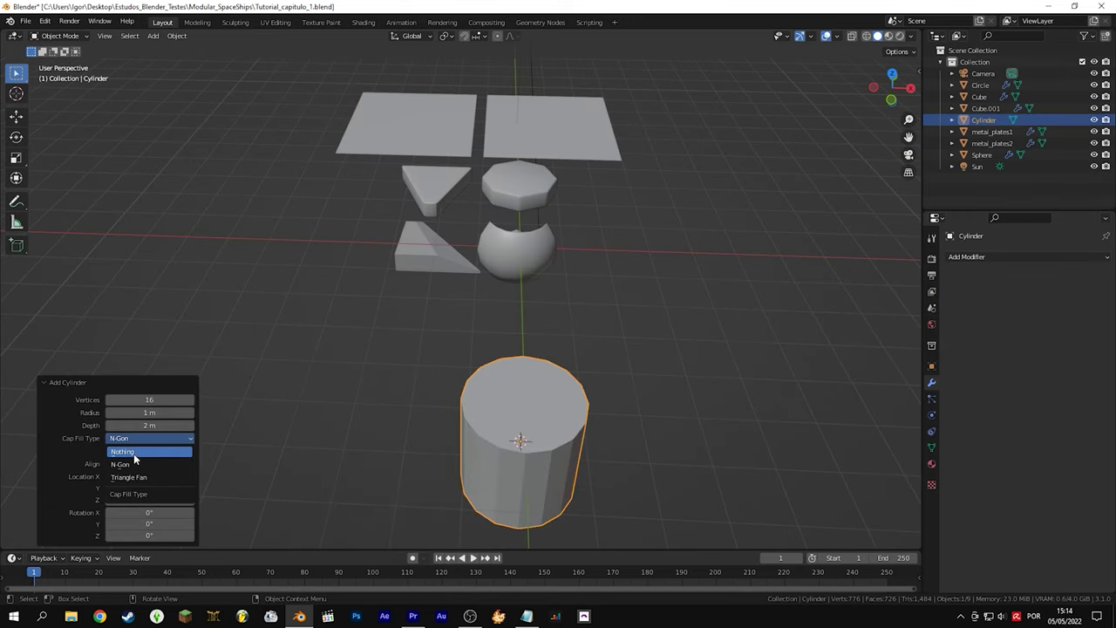
{"action": "left_click", "coordinate": [133, 453]}
{"action": "middle_click_drag", "start_coordinate": [419, 366], "coordinate": [506, 368]}
{"action": "key", "text": "r"}
{"action": "left_click", "coordinate": [578, 369]}
{"action": "key", "text": "s"}
{"action": "left_click", "coordinate": [464, 383]}
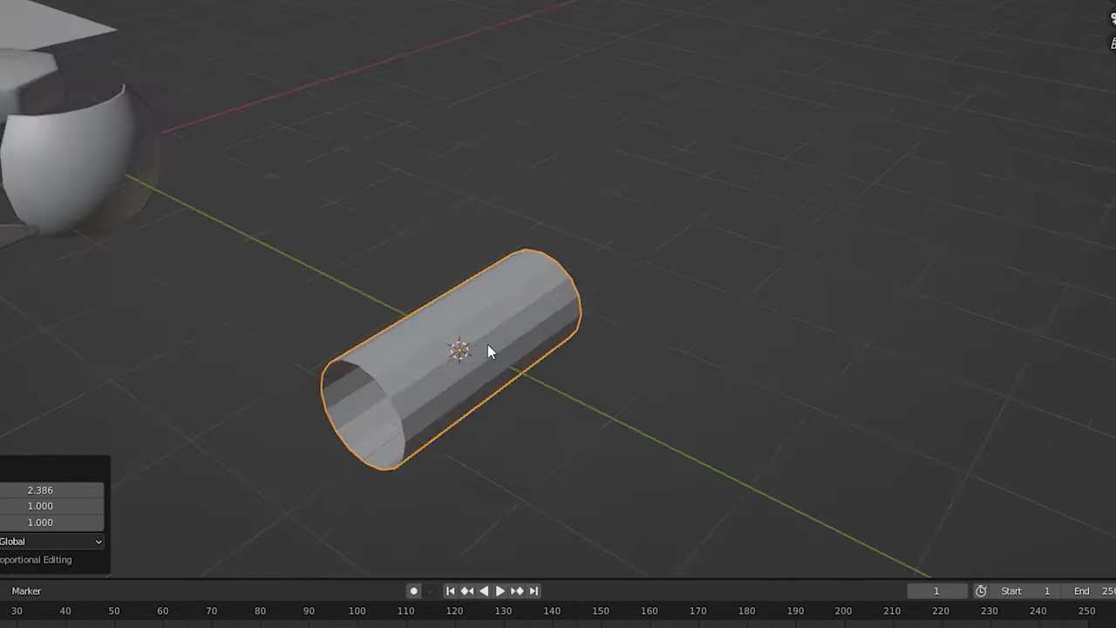
Grid Fill both open ends of the cylinder
{"action": "key", "text": "F3"}
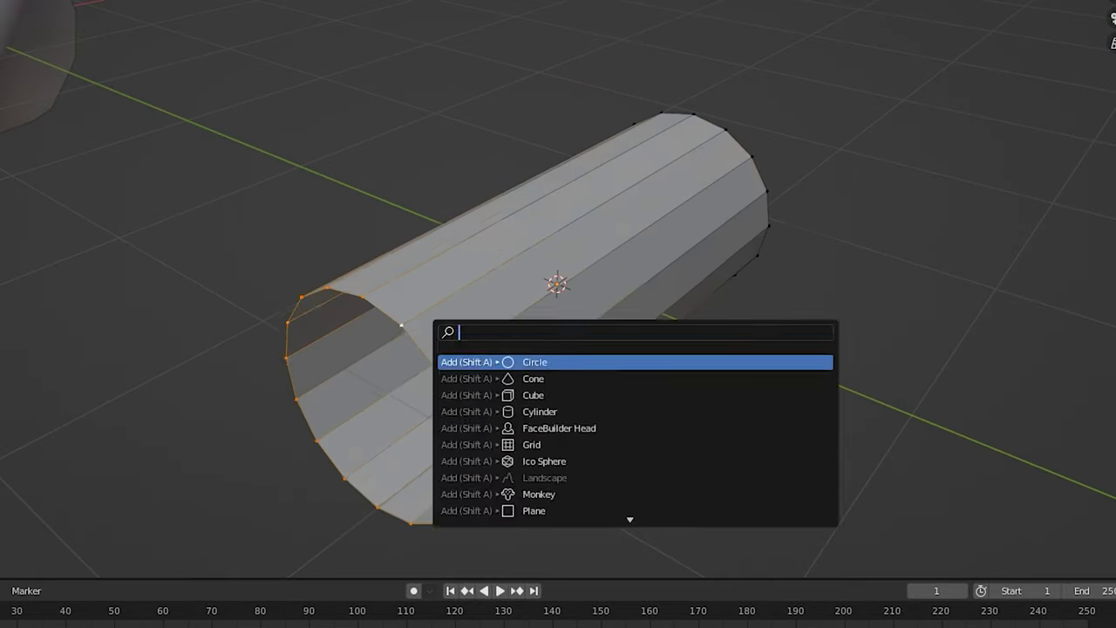
{"action": "type", "text": "grid fill"}
{"action": "key", "text": "Return"}
{"action": "key", "text": "F3"}
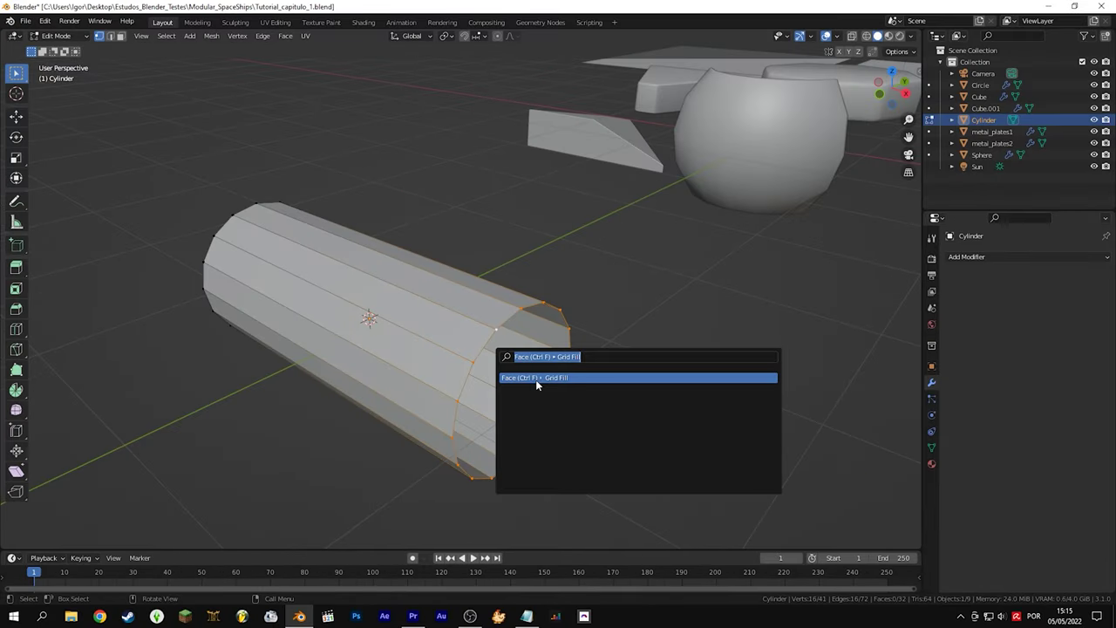
{"action": "left_click", "coordinate": [536, 381]}
Extrude both end faces and scale them outward into wide rims
{"action": "middle_click_drag", "start_coordinate": [536, 381], "coordinate": [362, 211]}
{"action": "left_click_drag", "start_coordinate": [361, 211], "coordinate": [290, 326]}
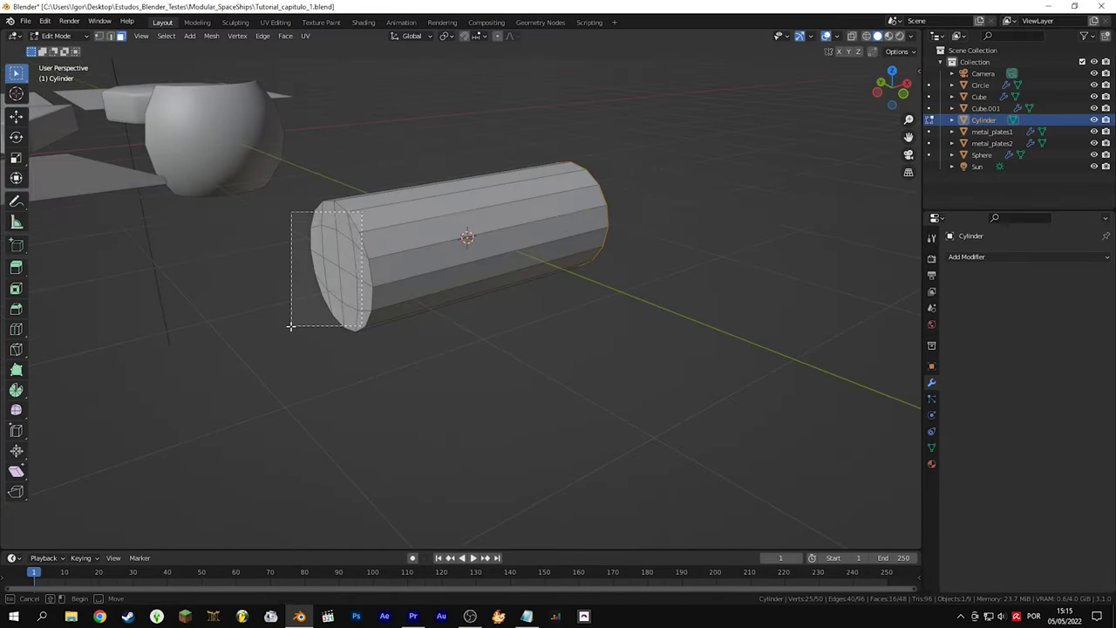
{"action": "middle_click_drag", "start_coordinate": [446, 175], "coordinate": [523, 319]}
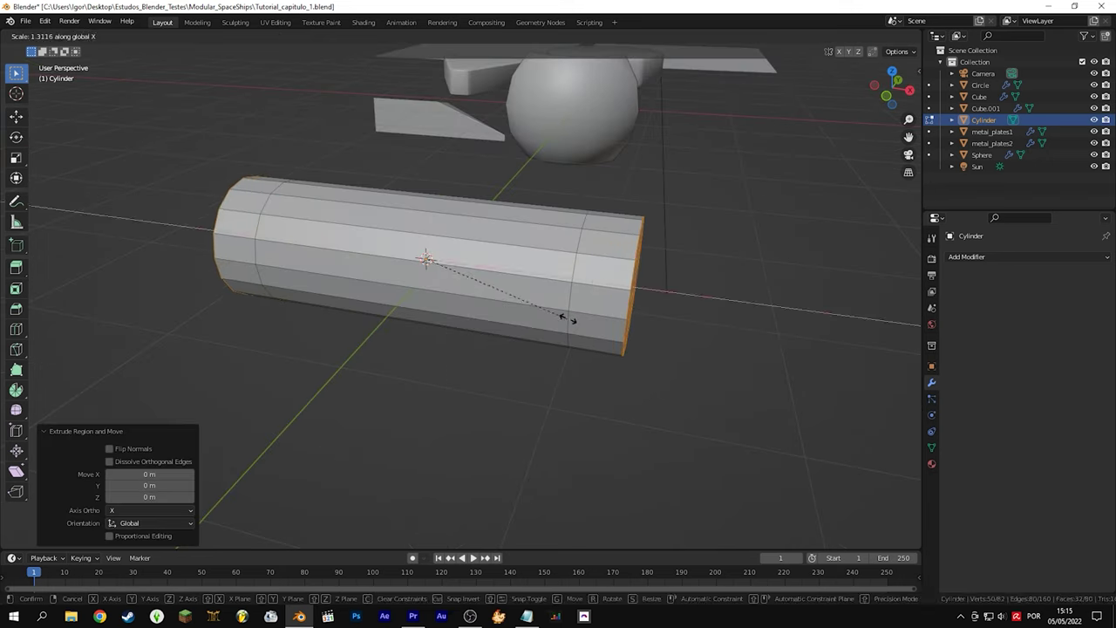
{"action": "left_click", "coordinate": [246, 211], "text": "shift"}
{"action": "key", "text": "e"}
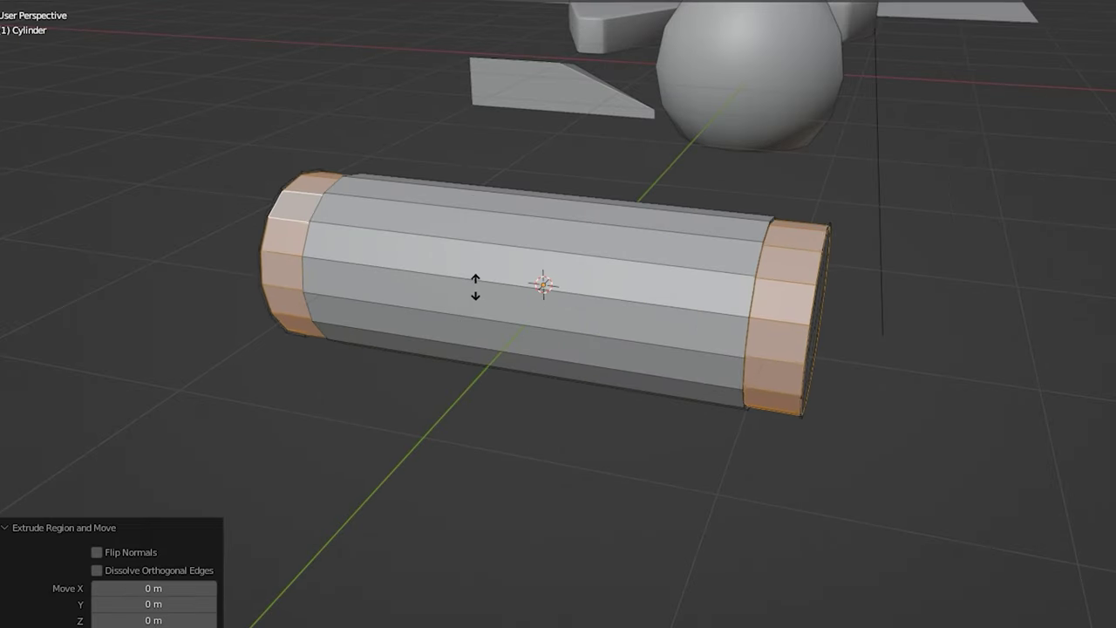
{"action": "key", "text": "s"}
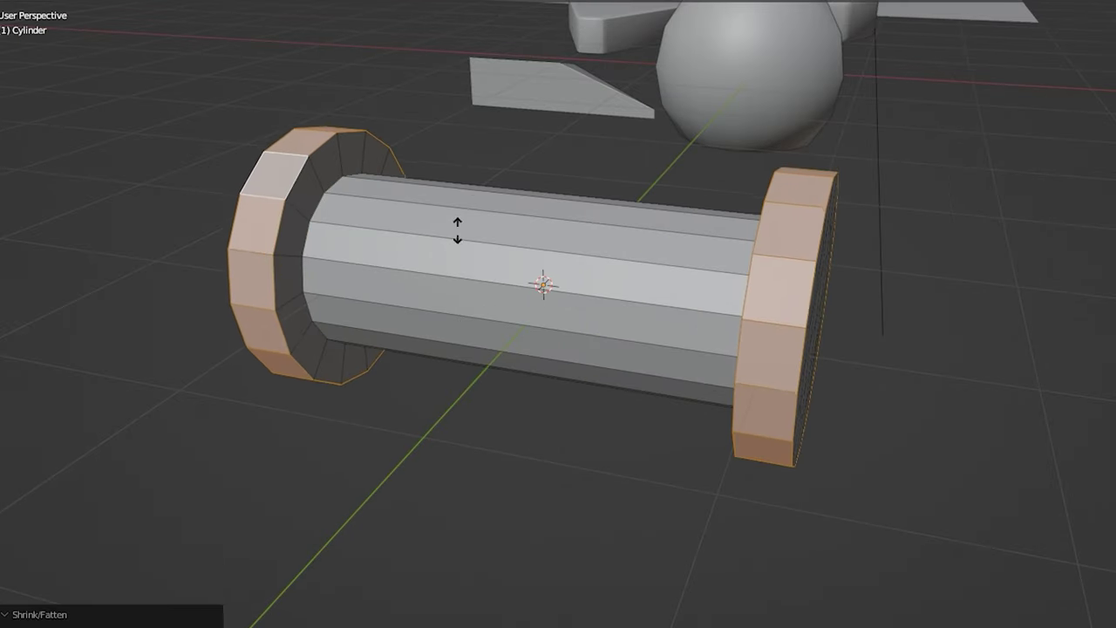
{"action": "left_click", "coordinate": [455, 232]}
{"action": "key", "text": "Tab"}
{"action": "key", "text": "Tab"}
Select the whole spool mesh and mark its edges as UV seams
{"action": "middle_click_drag", "start_coordinate": [641, 288], "coordinate": [591, 419]}
{"action": "scroll", "coordinate": [757, 128], "scroll_direction": "down", "scroll_amount": 5}
{"action": "key", "text": "a"}
{"action": "key", "text": "ctrl+e"}
{"action": "left_click", "coordinate": [590, 418]}
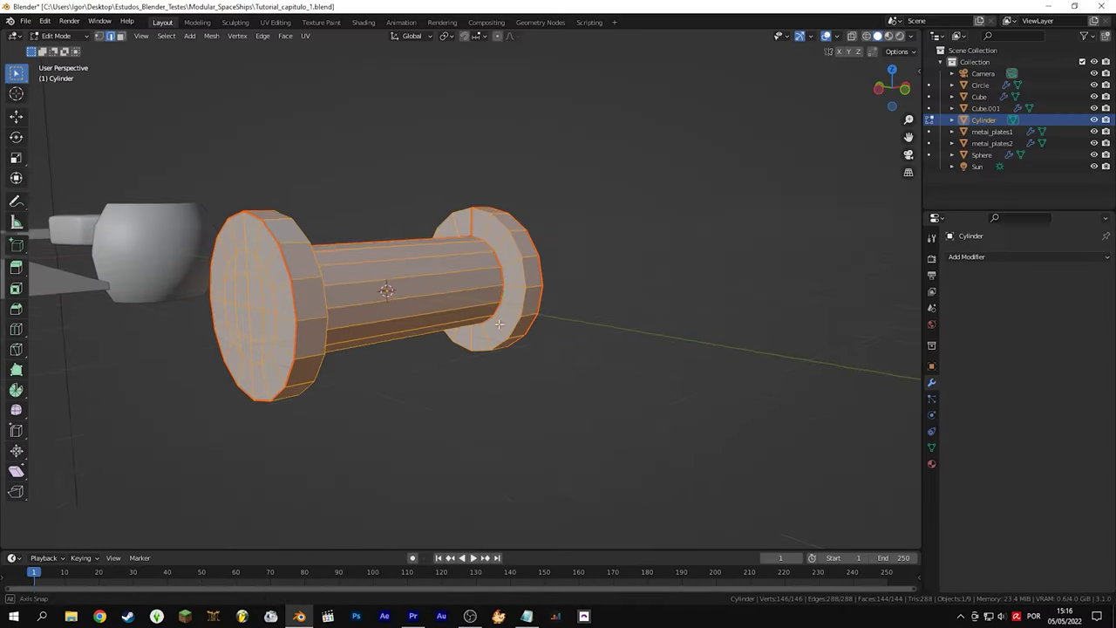
{"action": "middle_click_drag", "start_coordinate": [499, 324], "coordinate": [562, 331]}
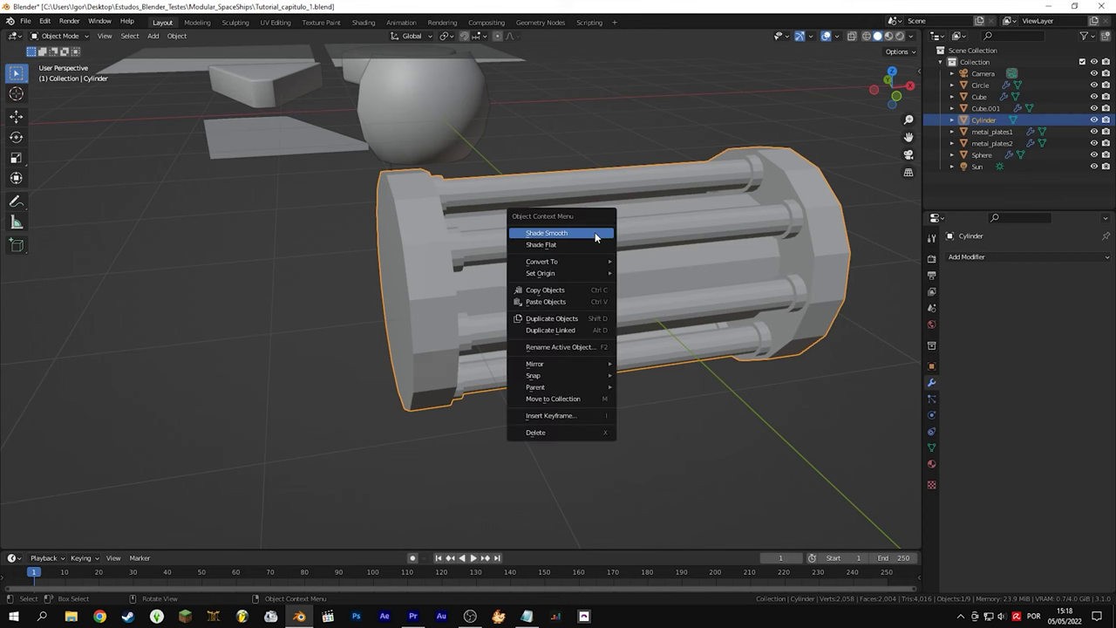
Shade the canister smooth, add a Bevel modifier, and apply its scale
{"action": "left_click", "coordinate": [595, 234]}
{"action": "left_click", "coordinate": [965, 257]}
{"action": "left_click", "coordinate": [906, 290]}
{"action": "left_click", "coordinate": [689, 300]}
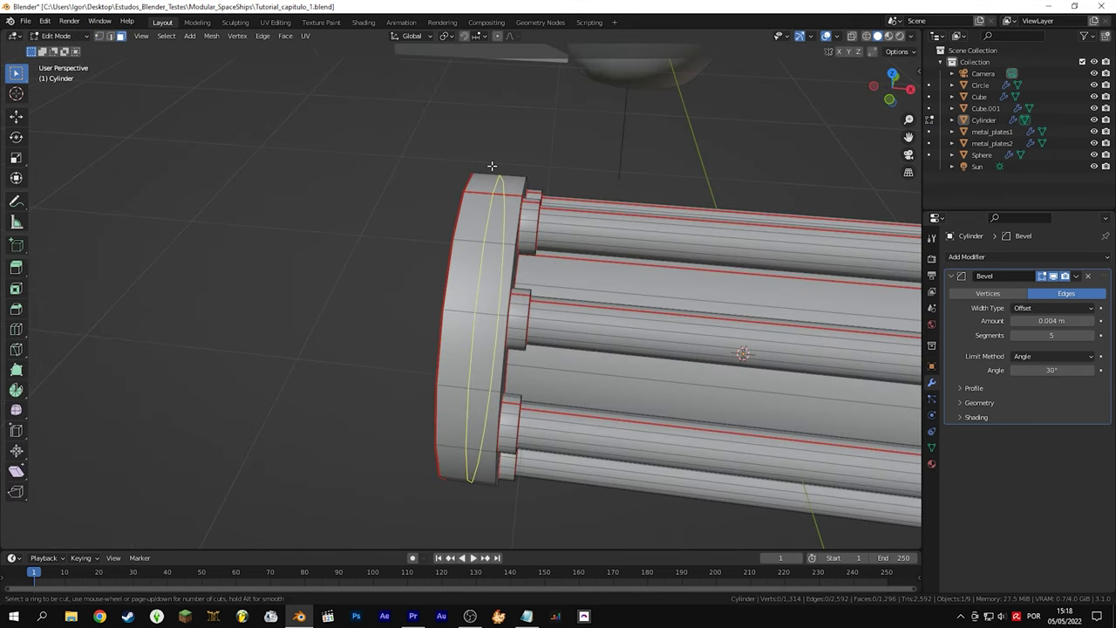
Add a loop cut around the end rim and return to Object Mode to view the textured battery
{"action": "left_click", "coordinate": [491, 165]}
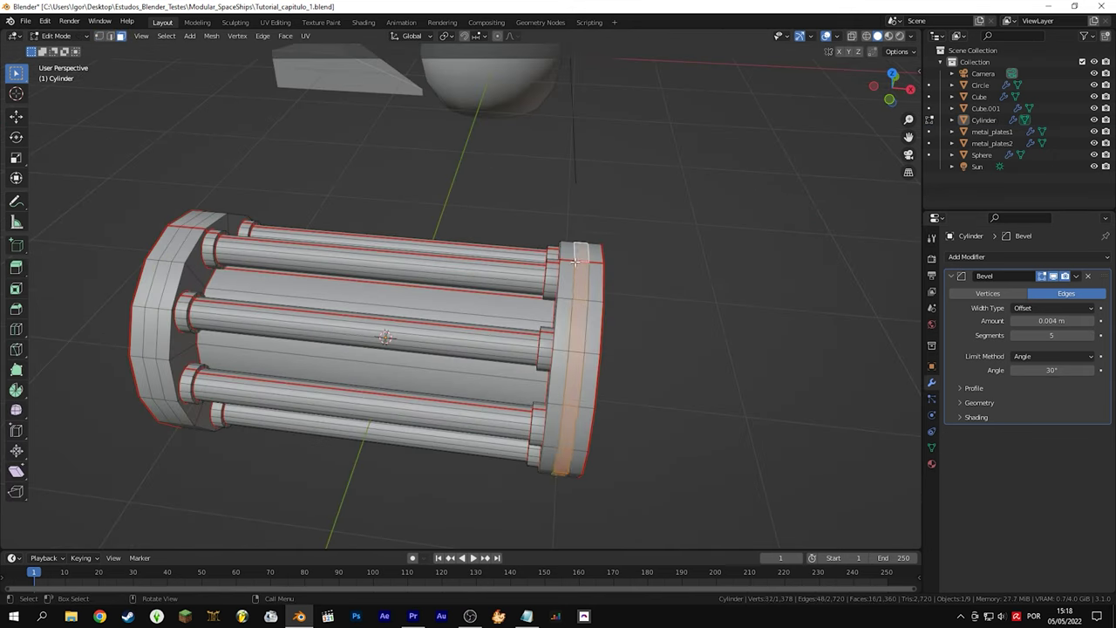
{"action": "scroll", "coordinate": [649, 257], "scroll_direction": "up", "scroll_amount": 5}
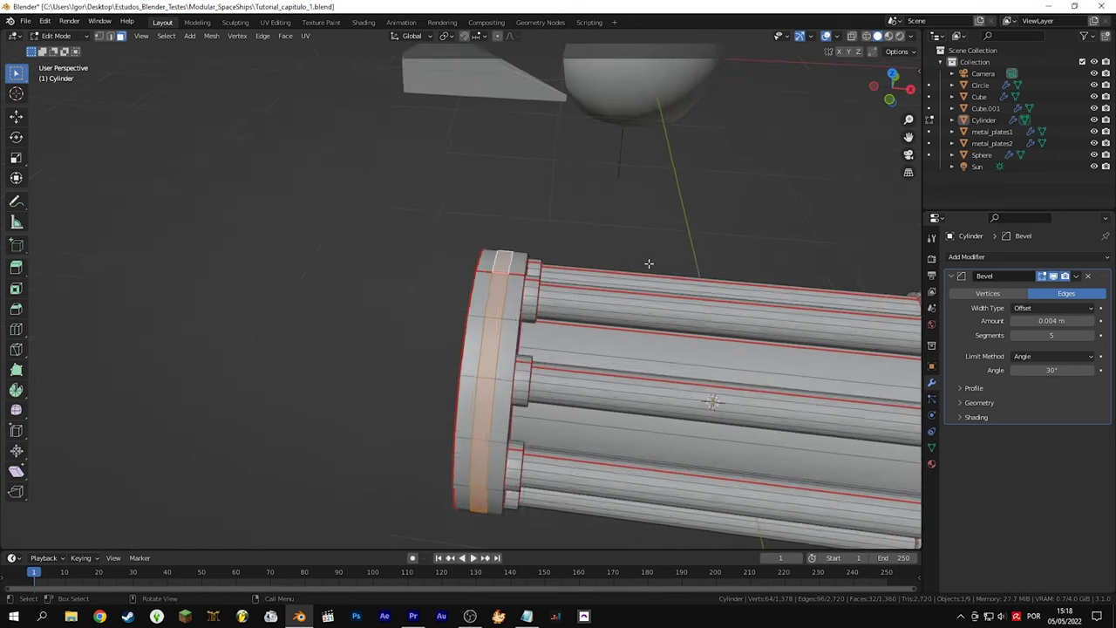
{"action": "key", "text": "Tab"}
{"action": "scroll", "coordinate": [593, 290], "scroll_direction": "down", "scroll_amount": 5}
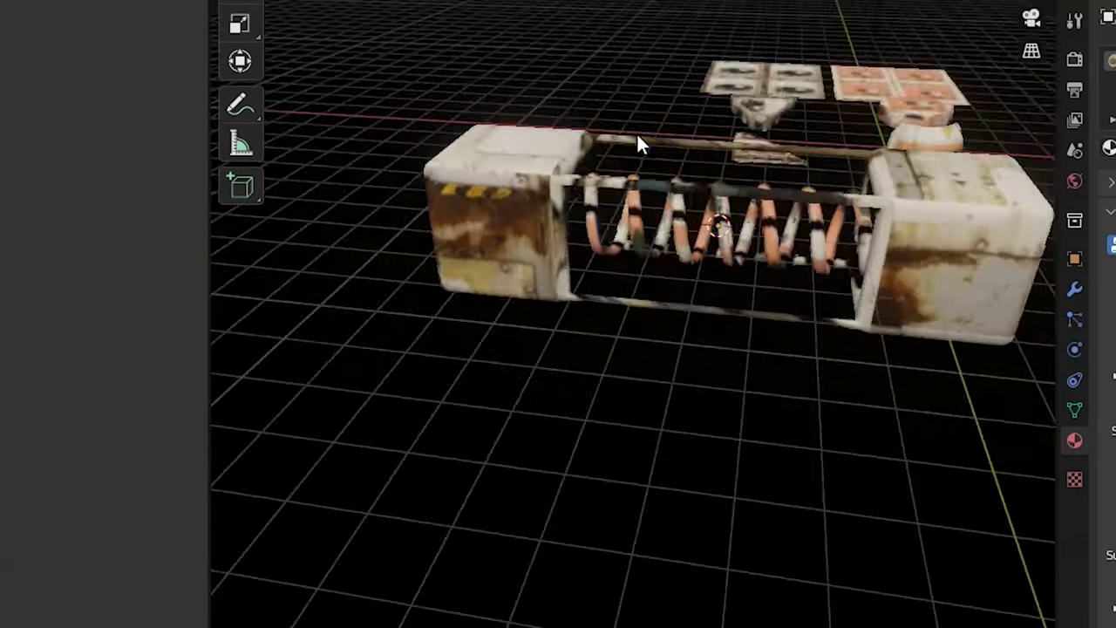
{"action": "middle_click_drag", "start_coordinate": [640, 142], "coordinate": [640, 313]}
{"action": "left_click", "coordinate": [639, 304]}
{"action": "key", "text": "KP_7"}
{"action": "middle_click_drag", "start_coordinate": [748, 308], "coordinate": [695, 413]}
{"action": "scroll", "coordinate": [695, 413], "scroll_direction": "down", "scroll_amount": 3}
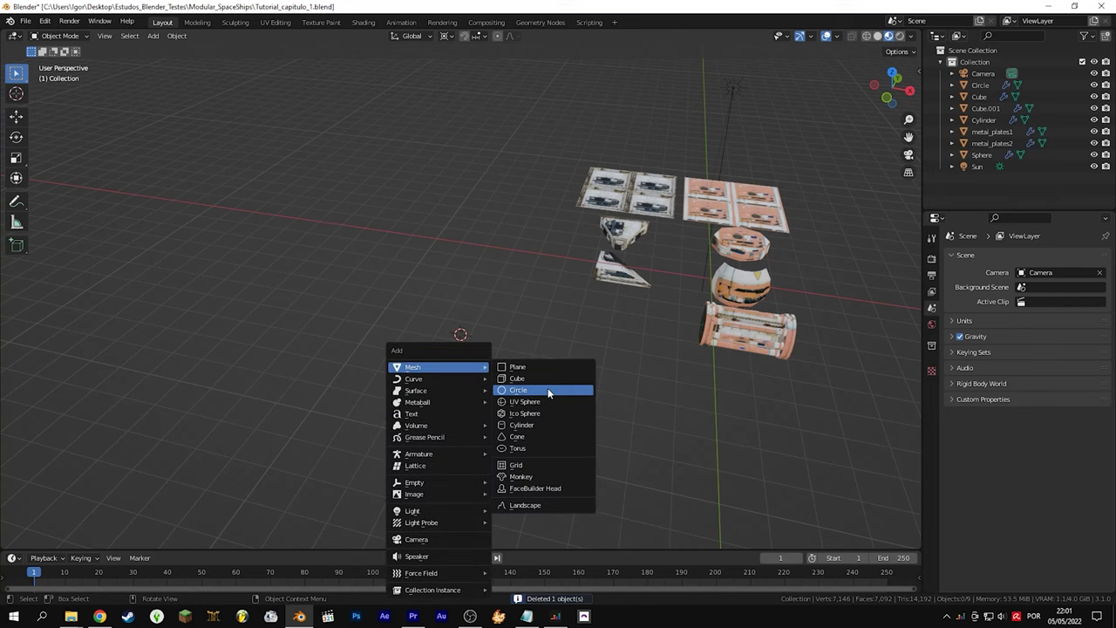
Add a circle rotated 90° on X, coil it with a Screw modifier, and scale it to 0.226
{"action": "left_click", "coordinate": [549, 393]}
{"action": "type", "text": "rx90"}
{"action": "key", "text": "Return"}
{"action": "left_click", "coordinate": [950, 201]}
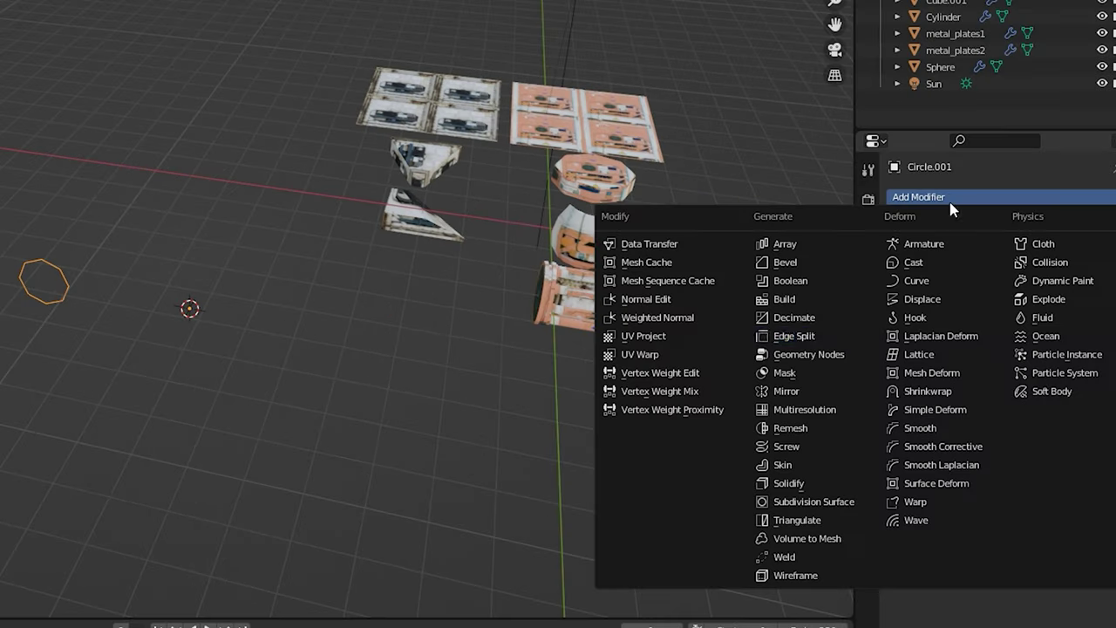
{"action": "left_click", "coordinate": [786, 445]}
{"action": "left_click_drag", "start_coordinate": [1034, 259], "coordinate": [1072, 284]}
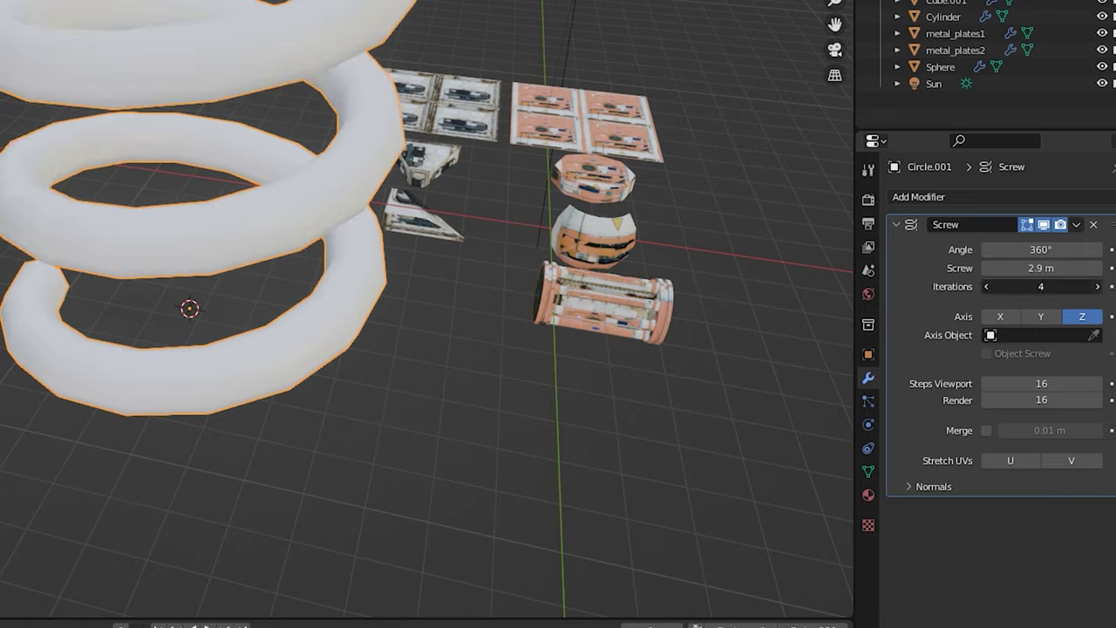
{"action": "key", "text": "s"}
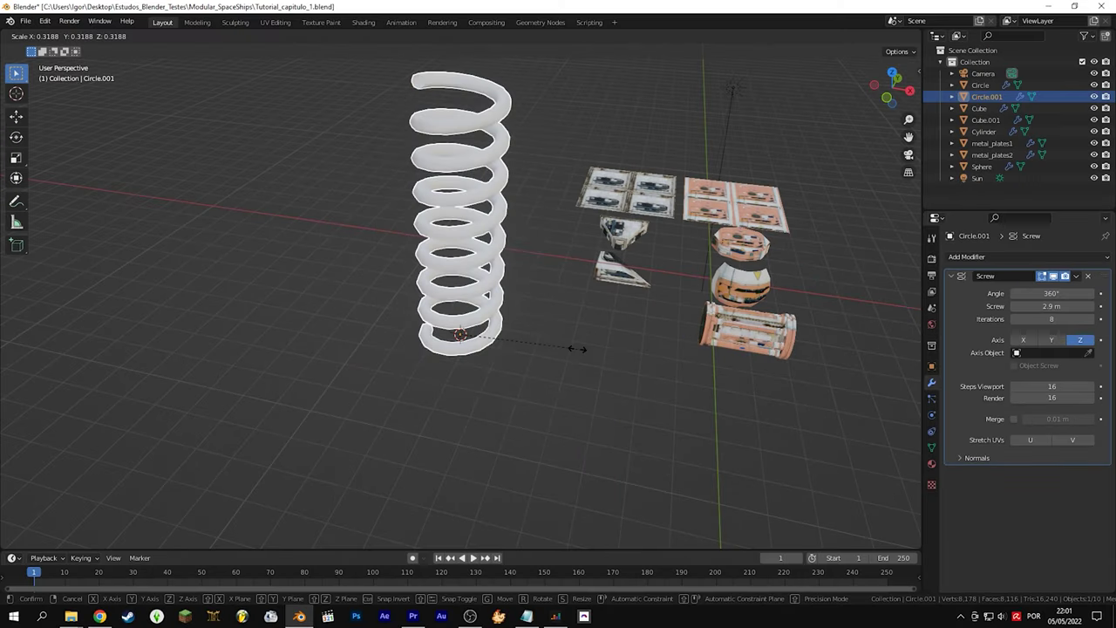
{"action": "left_click", "coordinate": [541, 342]}
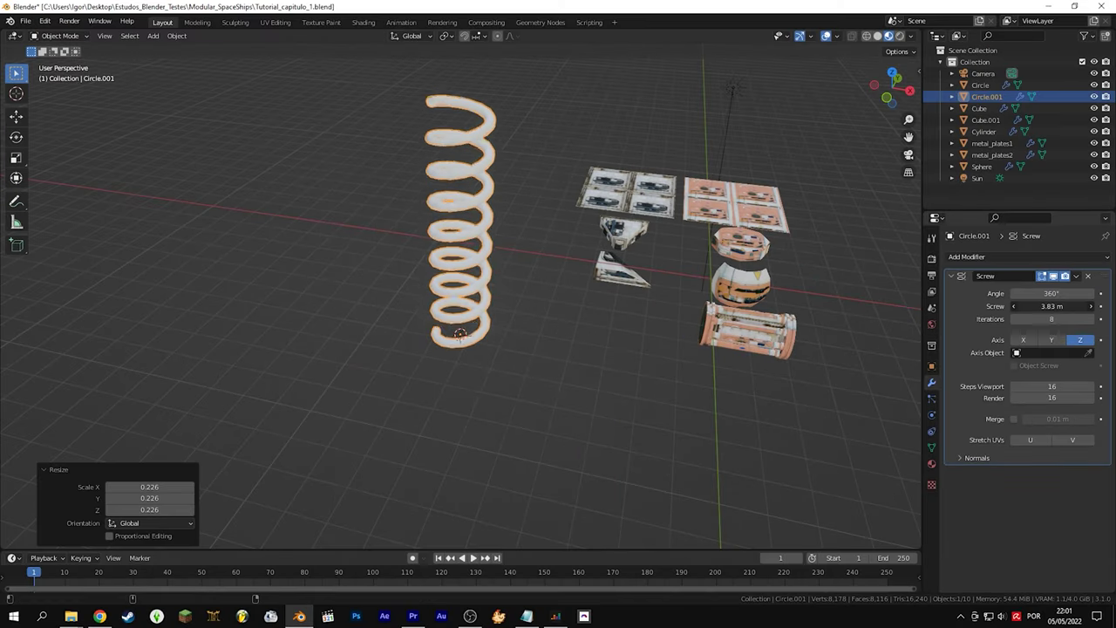
Apply the Screw modifier, set the origin to geometry, and add a cube beside the spring
{"action": "key", "text": "ctrl+a"}
{"action": "right_click", "coordinate": [515, 364]}
{"action": "left_click", "coordinate": [645, 376]}
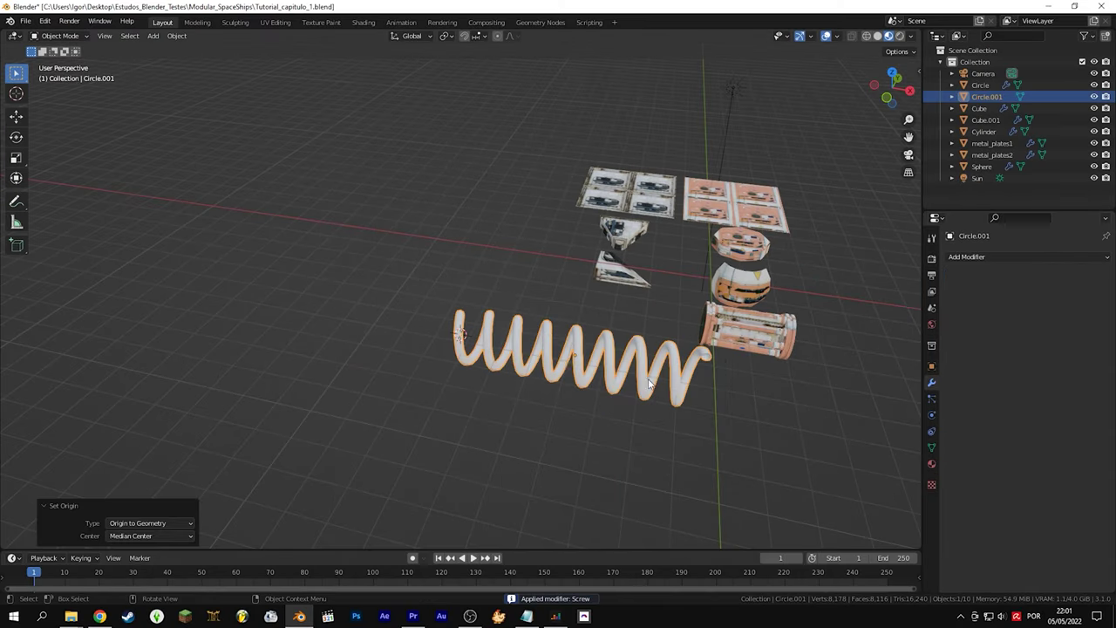
{"action": "key", "text": "shift+a"}
{"action": "left_click", "coordinate": [610, 368]}
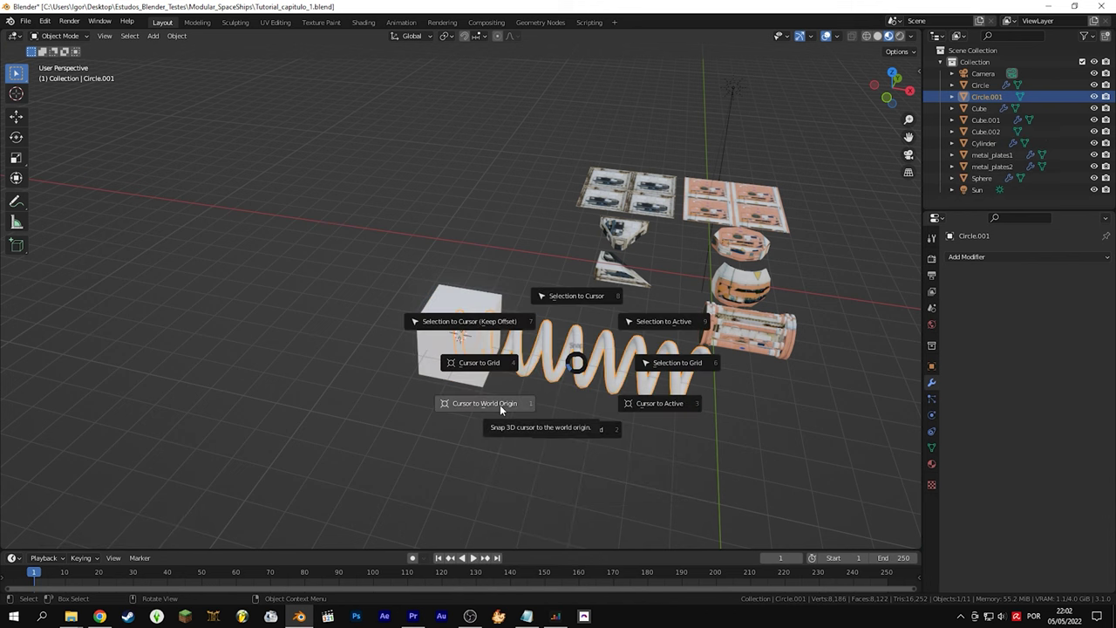
Move the new cube's geometry along X and bevel it into an end block
{"action": "left_click", "coordinate": [485, 403]}
{"action": "left_click", "coordinate": [578, 354]}
{"action": "key", "text": "Tab"}
{"action": "key", "text": "g"}
{"action": "key", "text": "x"}
{"action": "scroll", "coordinate": [527, 299], "scroll_direction": "up", "scroll_amount": 2}
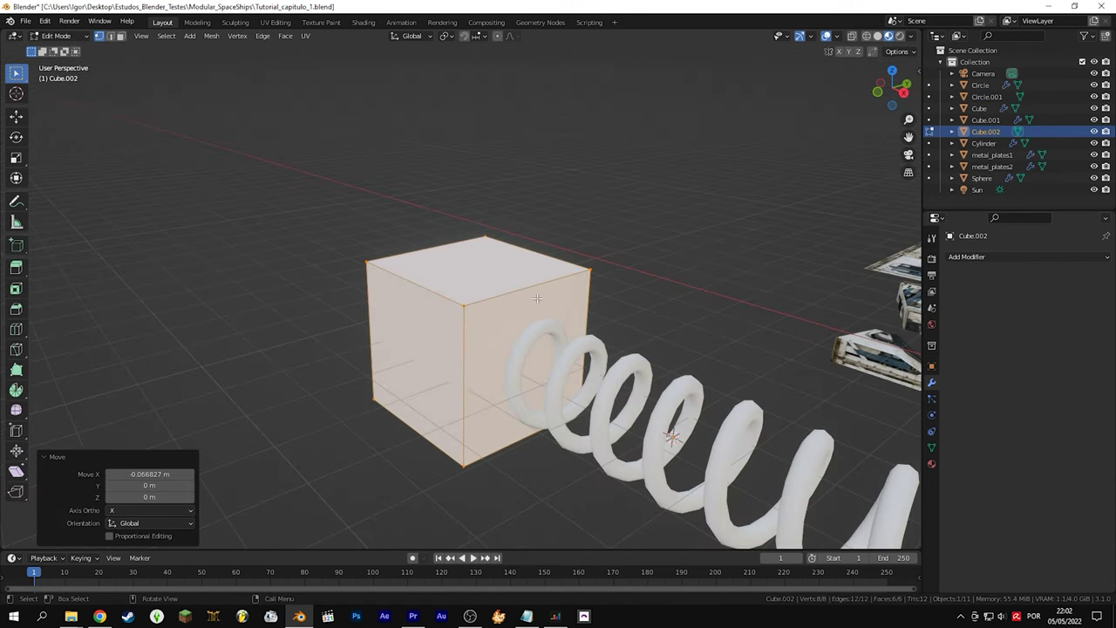
{"action": "left_click", "coordinate": [548, 307]}
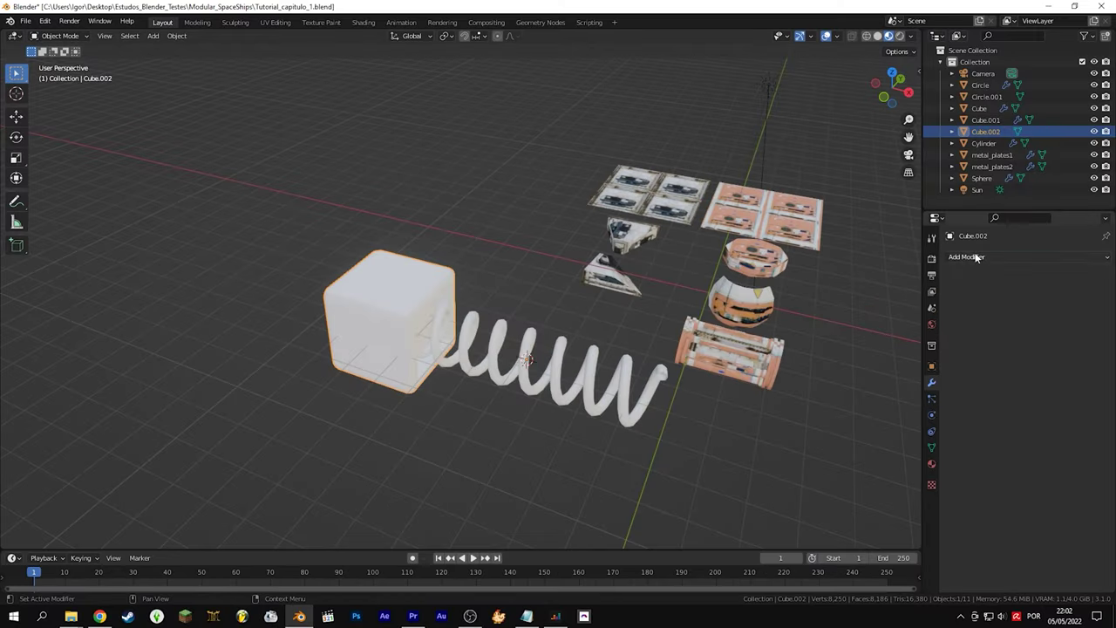
Add a Mirror modifier, shade the housing smooth and apply its scale
{"action": "left_click", "coordinate": [967, 257]}
{"action": "left_click", "coordinate": [806, 428]}
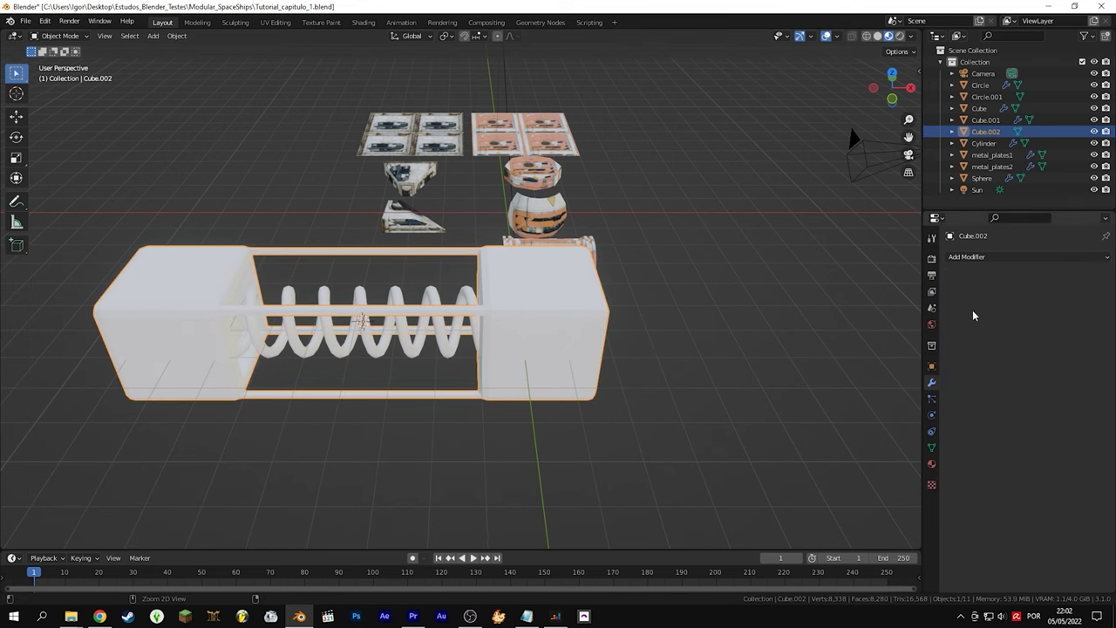
{"action": "right_click", "coordinate": [300, 267]}
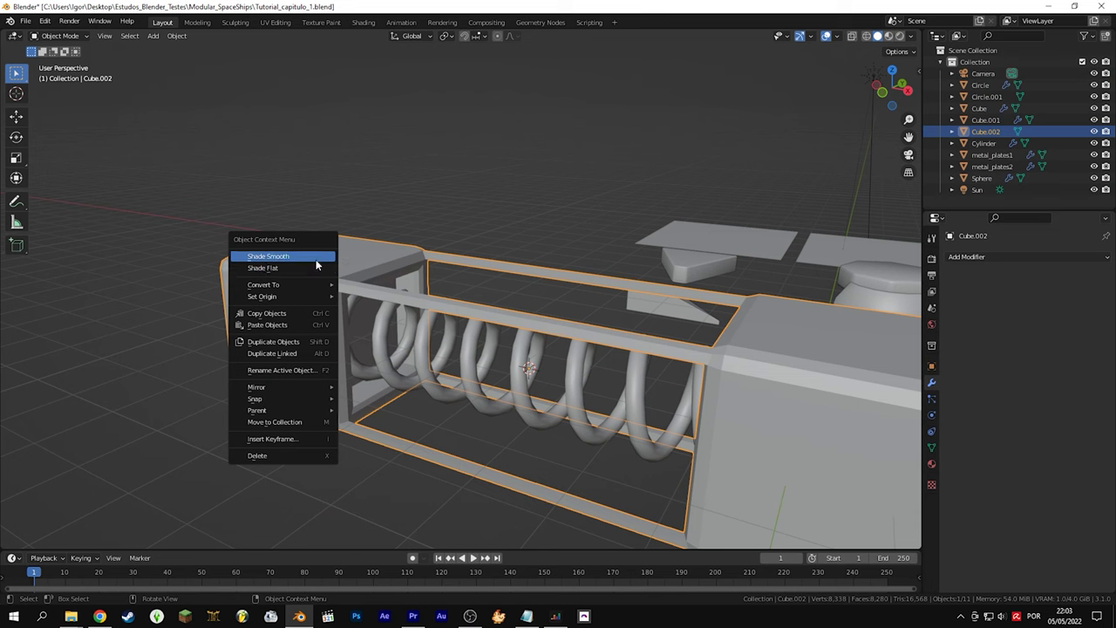
{"action": "left_click", "coordinate": [315, 258]}
{"action": "key", "text": "ctrl+a"}
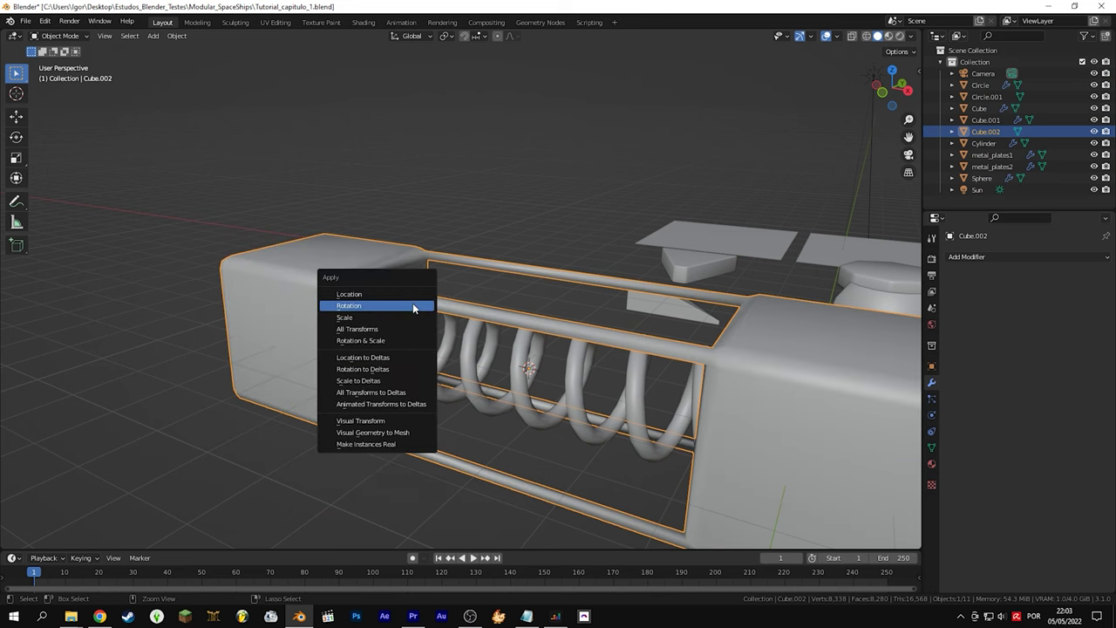
{"action": "left_click", "coordinate": [398, 315]}
Add a Bevel modifier to the housing and view it with textures shown
{"action": "left_click", "coordinate": [966, 258]}
{"action": "left_click", "coordinate": [904, 303]}
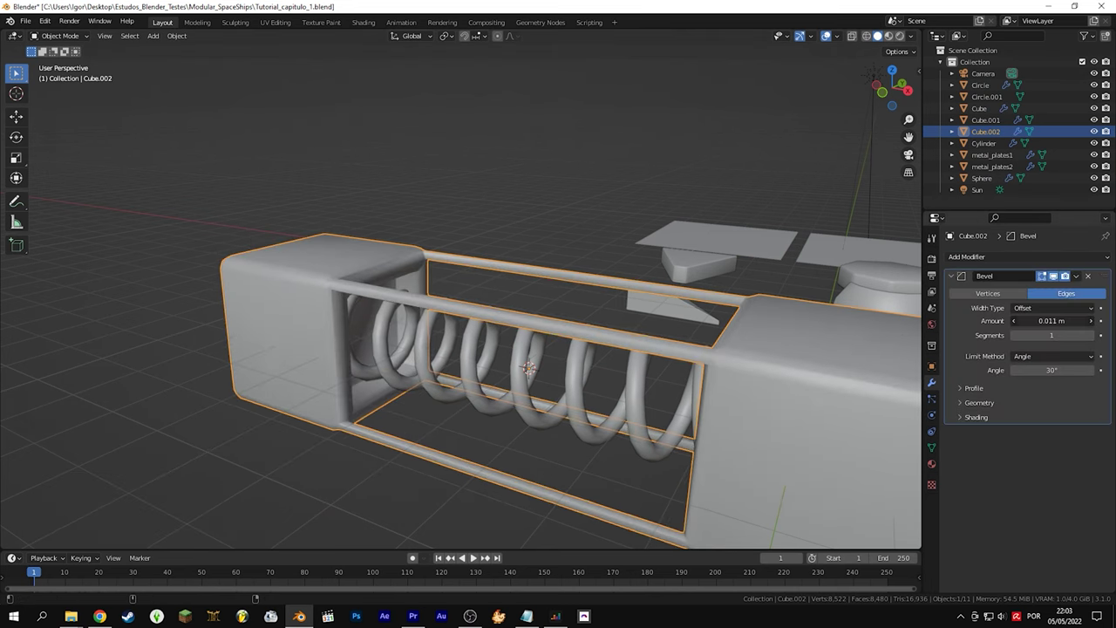
{"action": "middle_click_drag", "start_coordinate": [488, 331], "coordinate": [712, 242]}
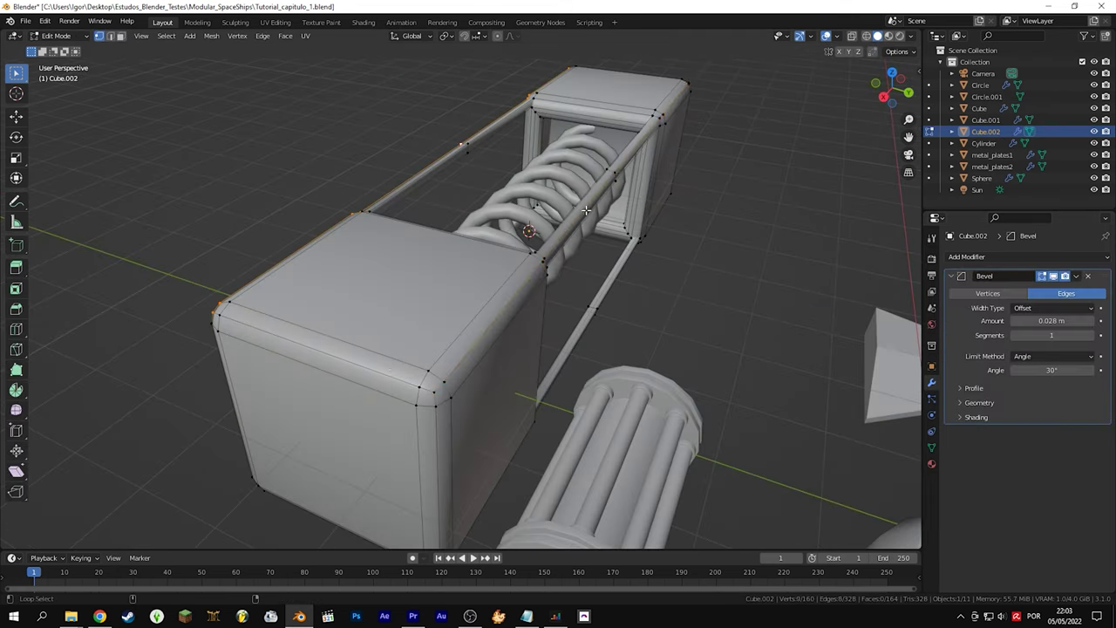
{"action": "middle_click_drag", "start_coordinate": [438, 451], "coordinate": [586, 298]}
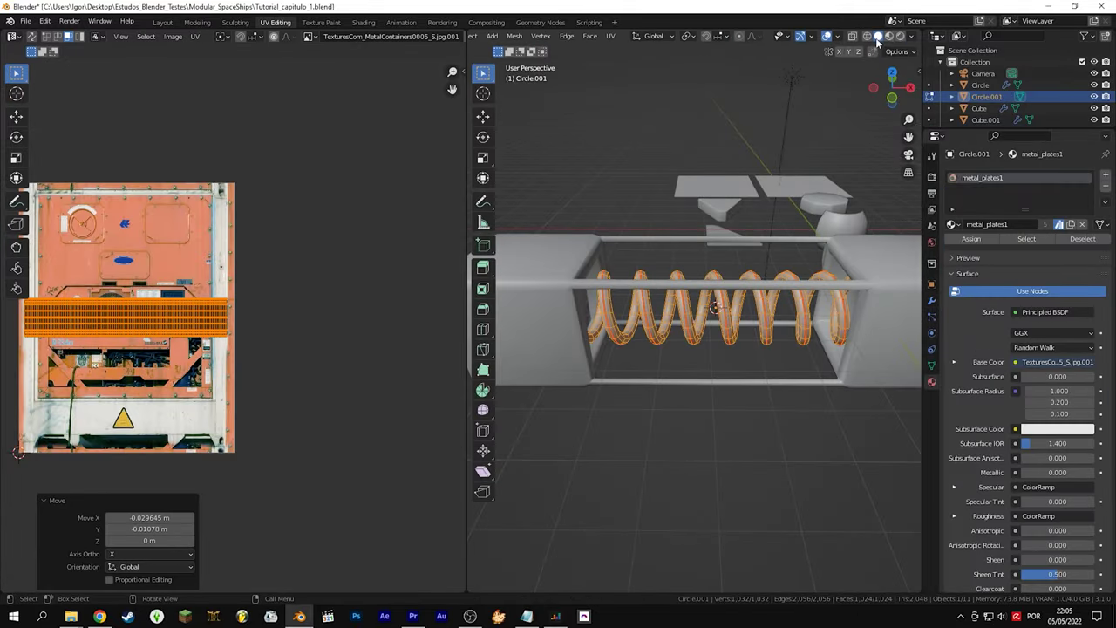
{"action": "left_click", "coordinate": [900, 36]}
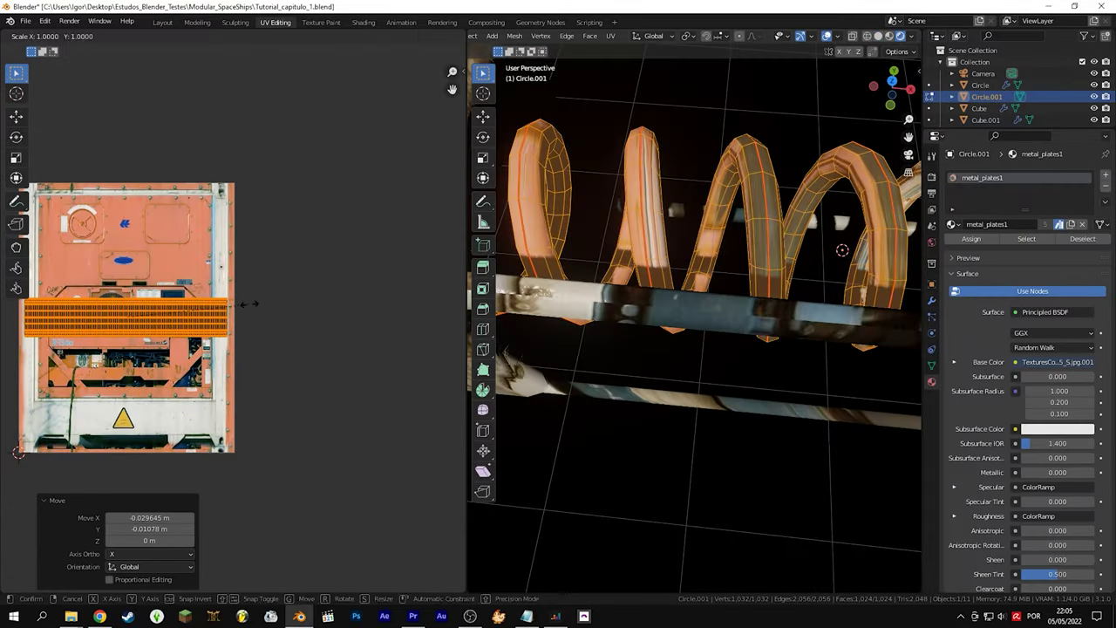
Scale the spring's UV island along the X axis only
{"action": "key", "text": "s"}
{"action": "key", "text": "x"}
{"action": "left_click", "coordinate": [290, 385]}
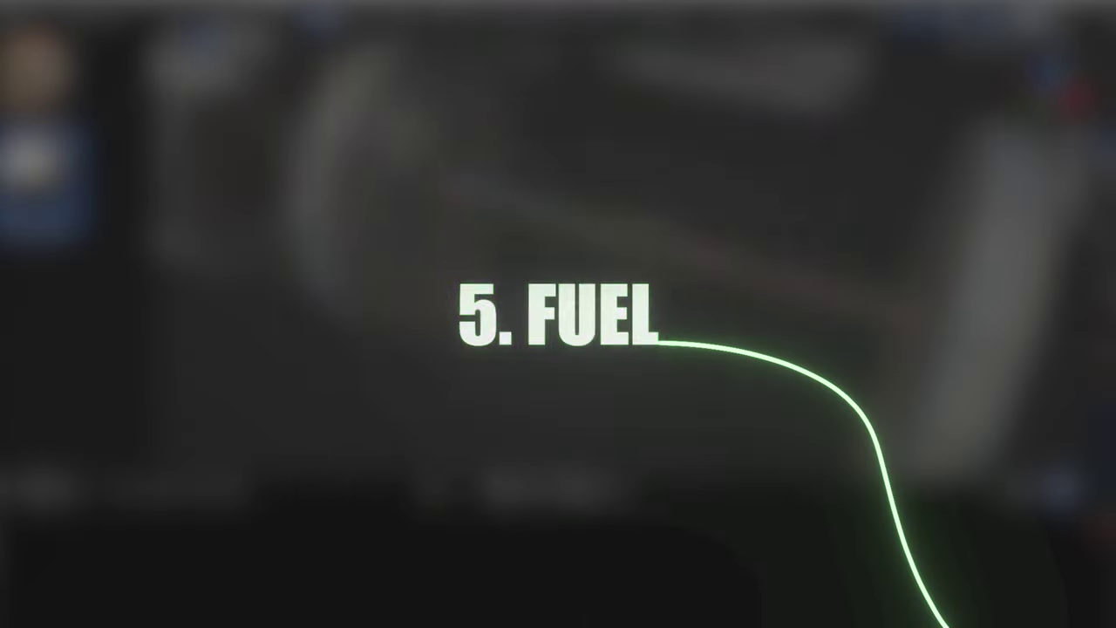
Add a new cylinder mesh to become the fuel tank
{"action": "left_click", "coordinate": [568, 370]}
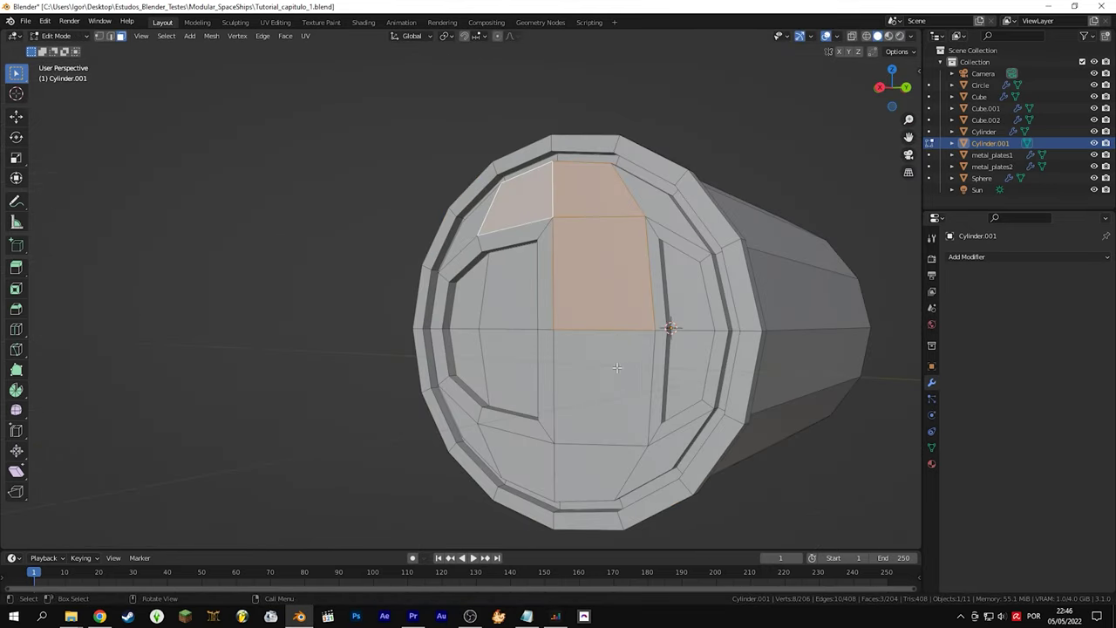
Add a Bevel modifier to the fuel cylinder and apply its scale
{"action": "left_click", "coordinate": [966, 256]}
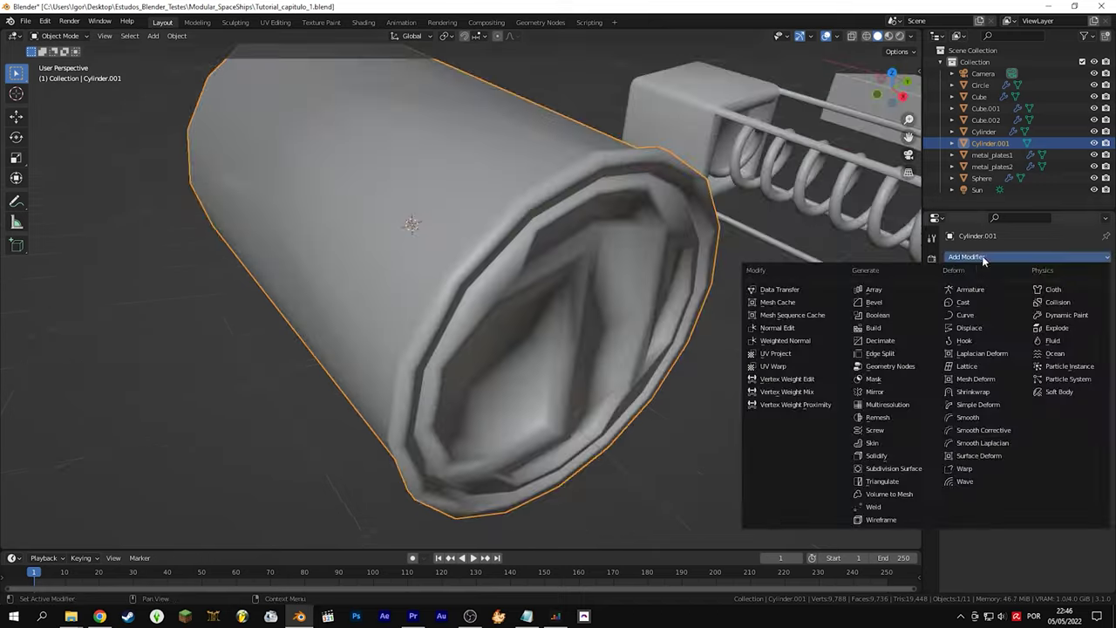
{"action": "left_click", "coordinate": [872, 304]}
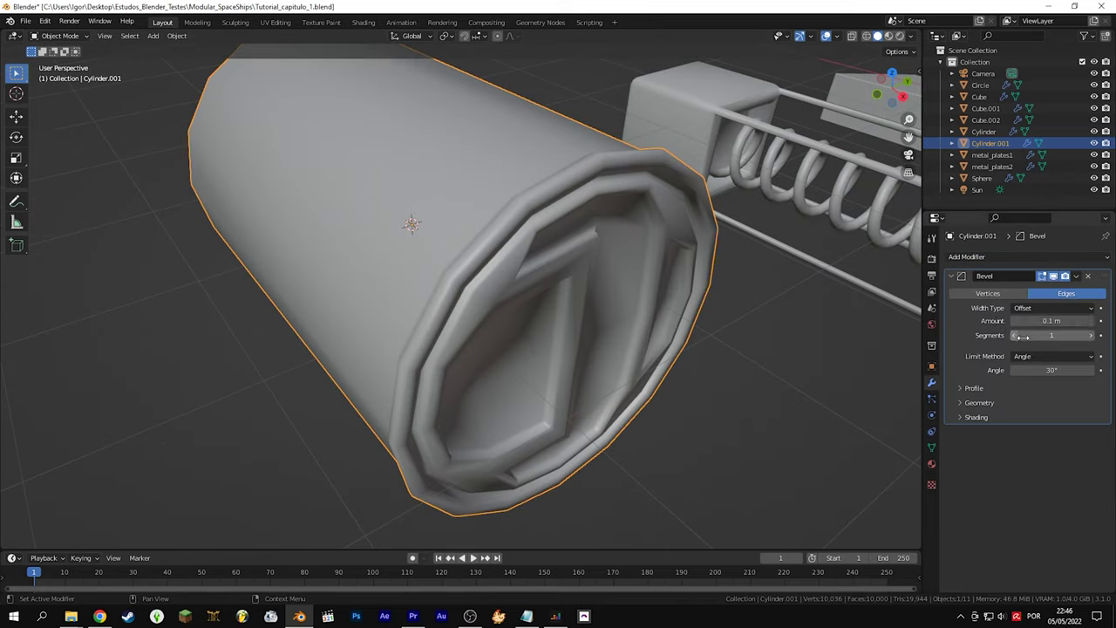
{"action": "left_click", "coordinate": [702, 300]}
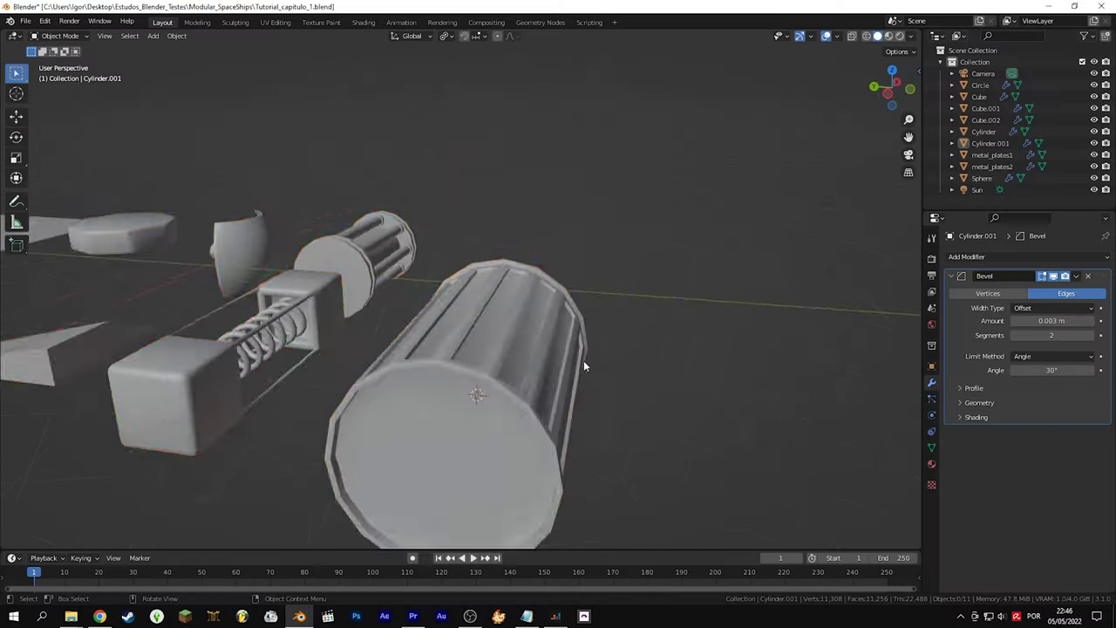
Unwrap the UVs of Cylinder.001 in Edit Mode
{"action": "middle_click_drag", "start_coordinate": [583, 360], "coordinate": [356, 391]}
{"action": "left_click", "coordinate": [496, 320]}
{"action": "scroll", "coordinate": [436, 349], "scroll_direction": "up", "scroll_amount": 5}
{"action": "key", "text": "Tab"}
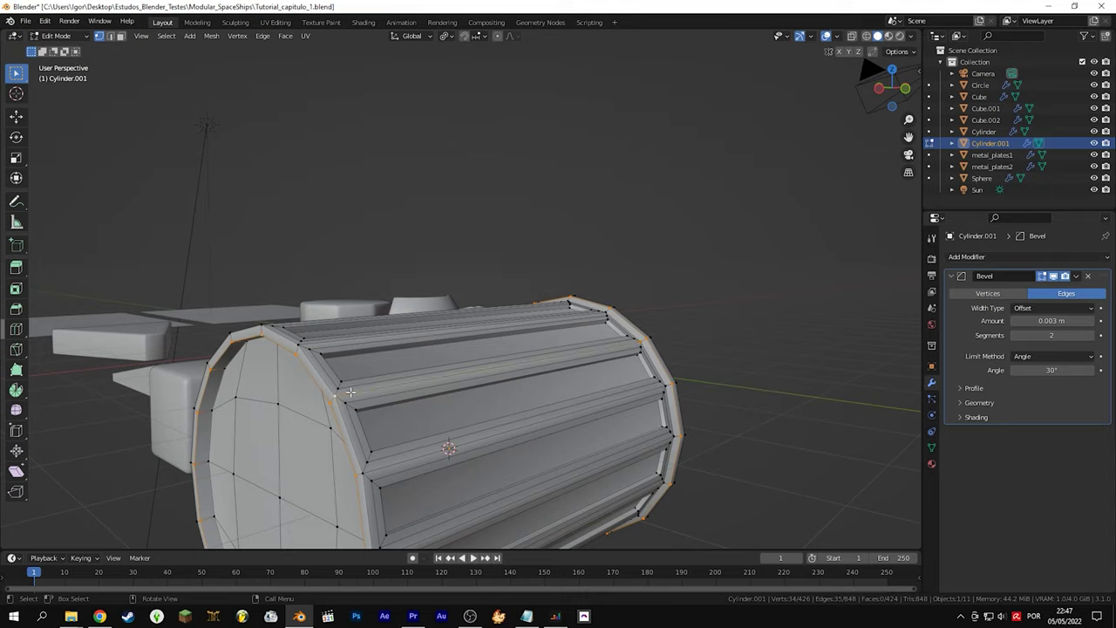
{"action": "right_click", "coordinate": [418, 406]}
{"action": "key", "text": "u"}
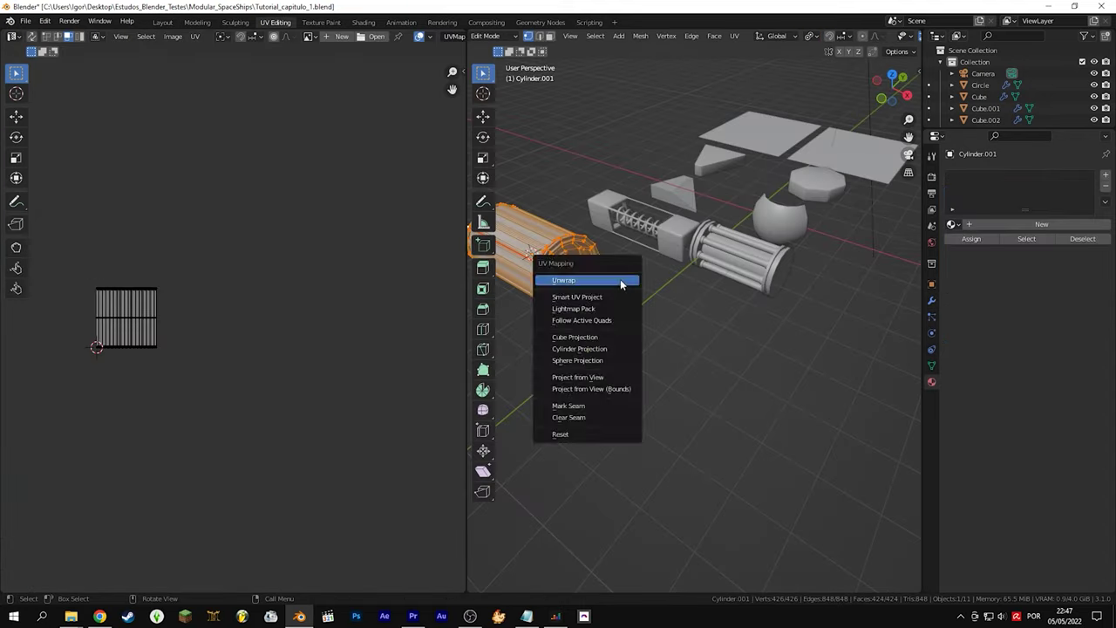
{"action": "left_click", "coordinate": [584, 282]}
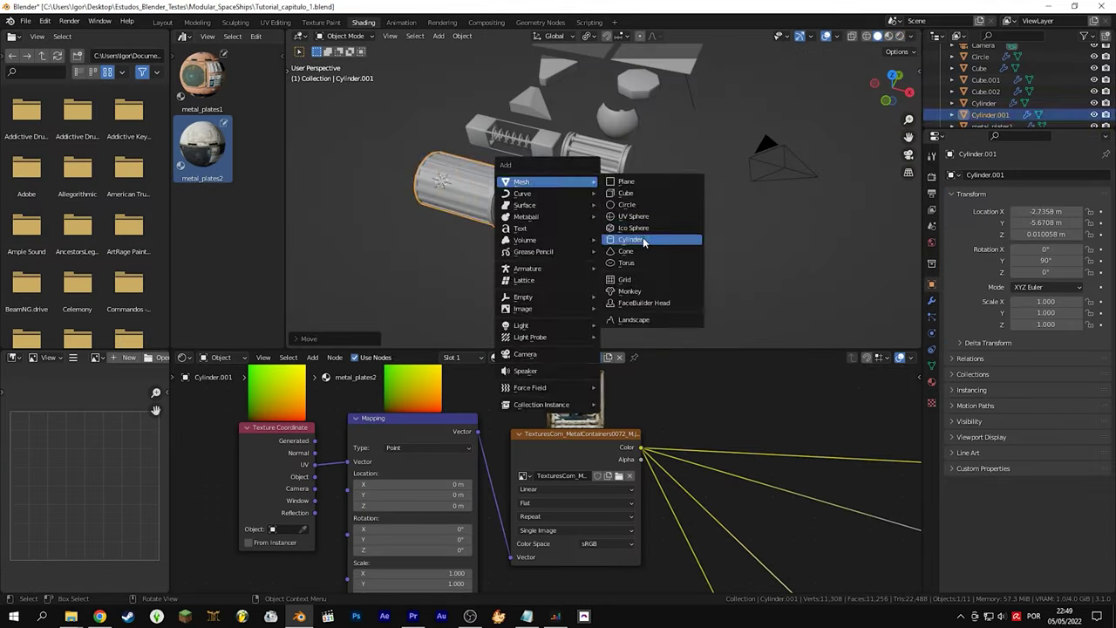
Add a cylinder rotated on X and fill its open end with a grid
{"action": "left_click", "coordinate": [643, 238]}
{"action": "key", "text": "r"}
{"action": "key", "text": "x"}
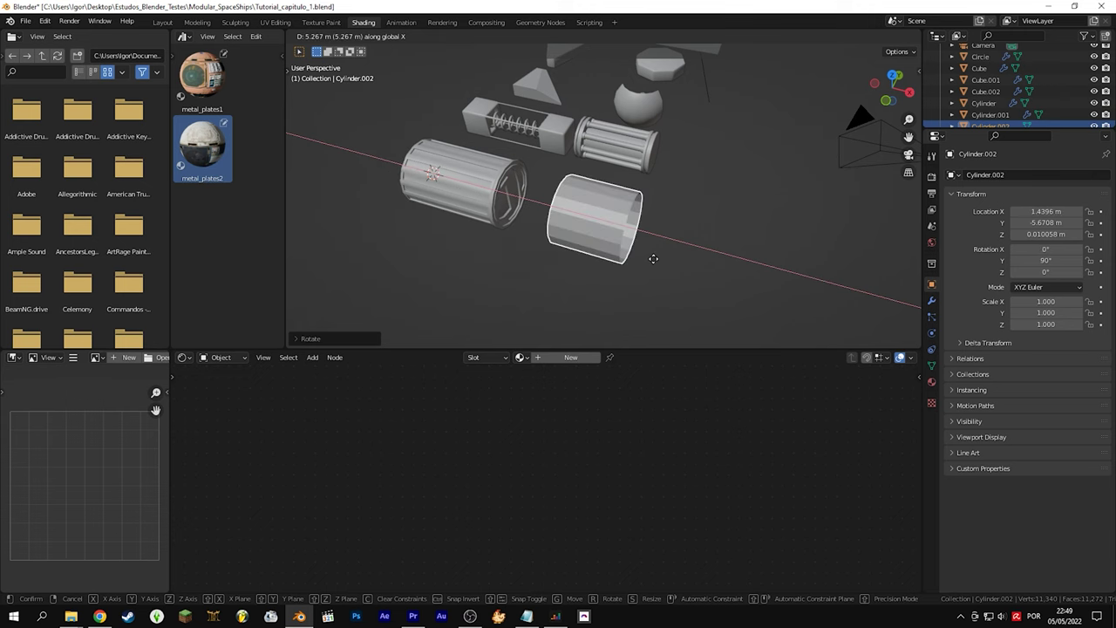
{"action": "key", "text": "Return"}
{"action": "middle_click_drag", "start_coordinate": [707, 214], "coordinate": [533, 209]}
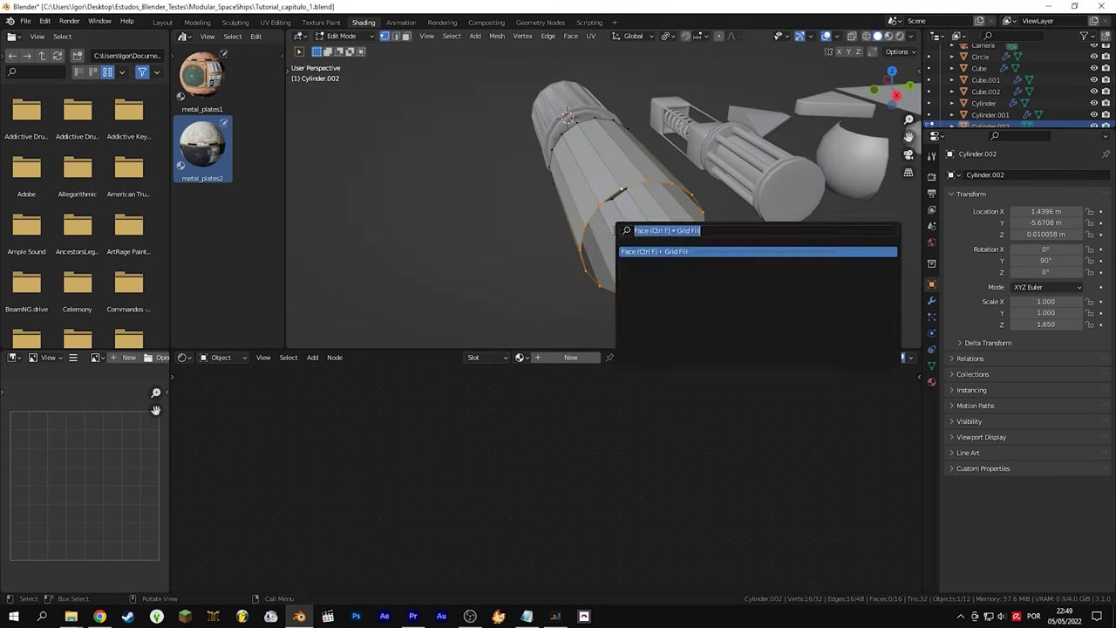
{"action": "middle_click_drag", "start_coordinate": [649, 148], "coordinate": [602, 165]}
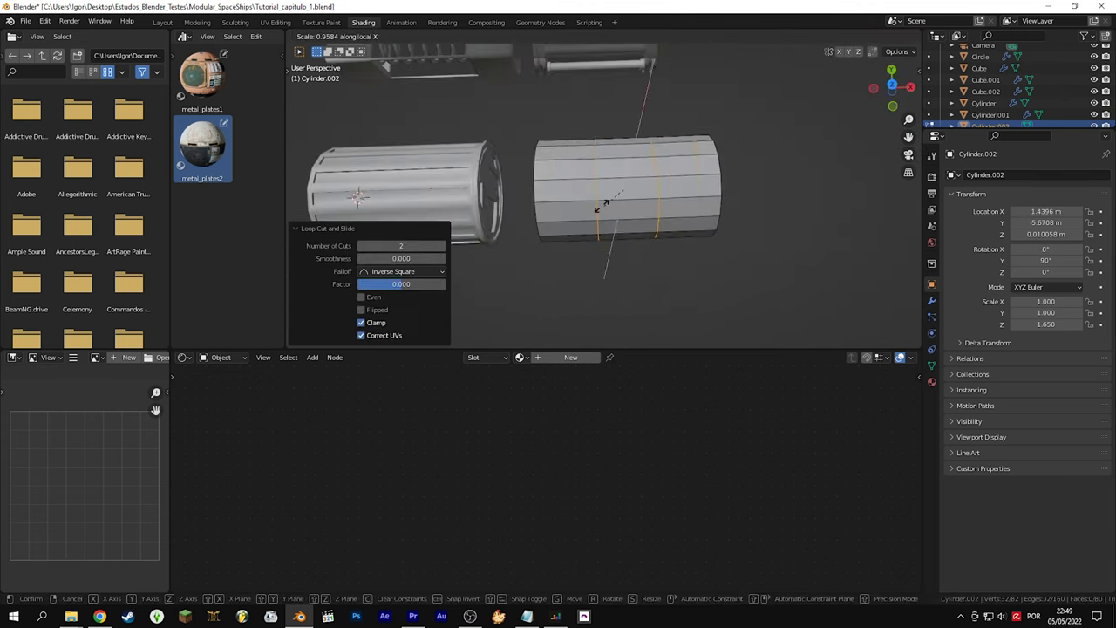
Select the shaft's middle faces and round them with To Sphere
{"action": "left_click", "coordinate": [642, 155], "text": "alt"}
{"action": "middle_click_drag", "start_coordinate": [642, 156], "coordinate": [798, 231]}
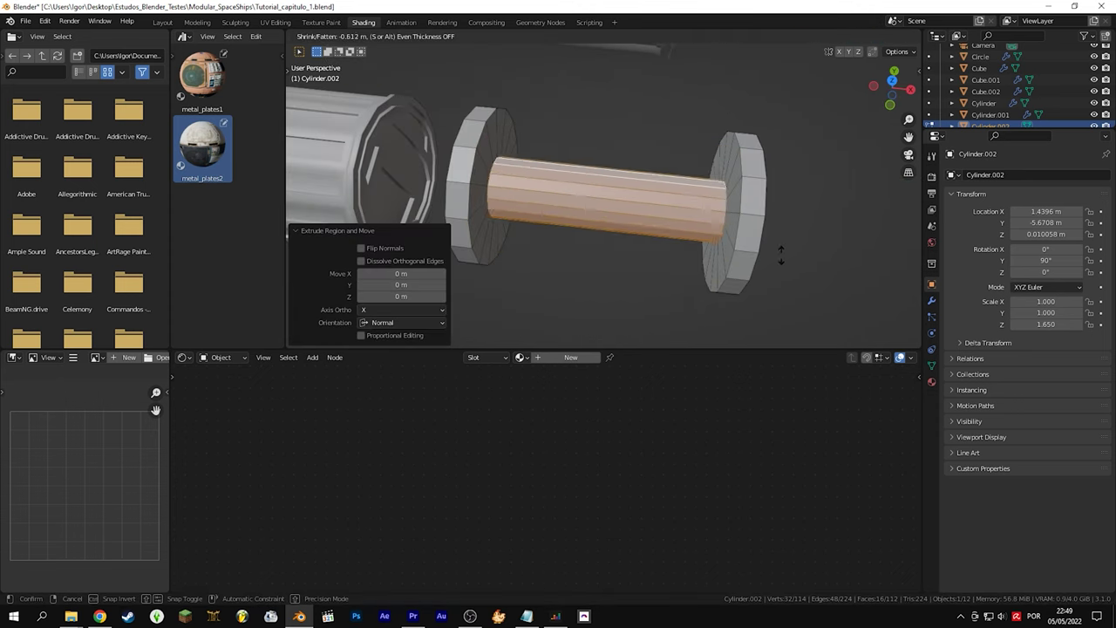
{"action": "scroll", "coordinate": [779, 263], "scroll_direction": "up", "scroll_amount": 3}
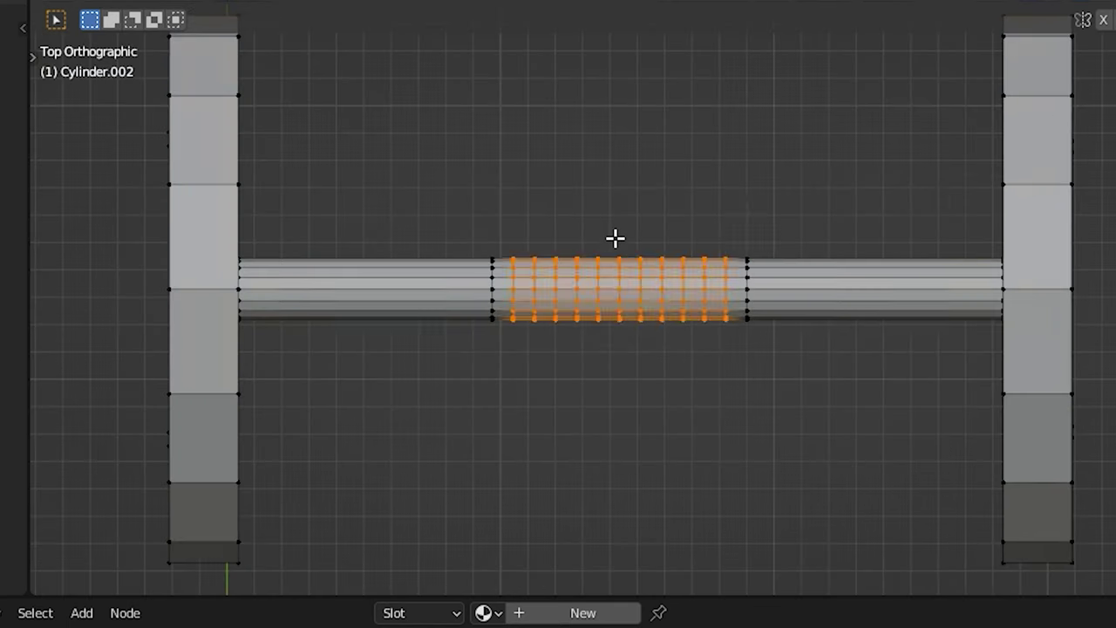
{"action": "left_click_drag", "start_coordinate": [734, 220], "coordinate": [542, 369]}
{"action": "left_click_drag", "start_coordinate": [532, 229], "coordinate": [532, 230]}
{"action": "key", "text": "F3"}
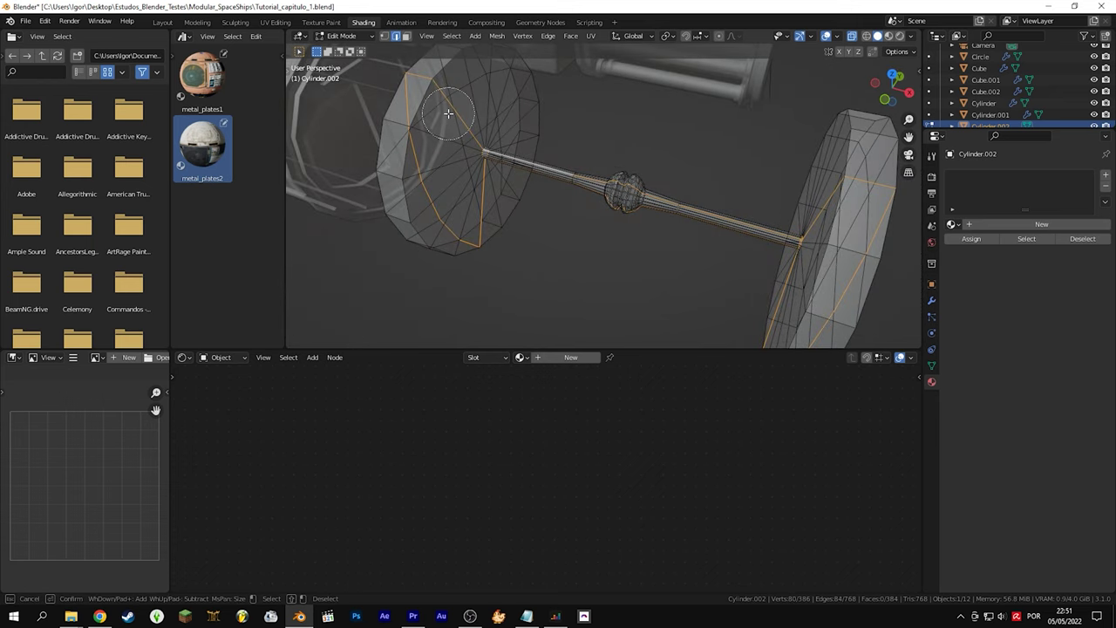
Mark the left wheel's rim edge loop as a UV seam and select the whole mesh
{"action": "middle_click_drag", "start_coordinate": [447, 136], "coordinate": [803, 115]}
{"action": "key", "text": "c"}
{"action": "left_click", "coordinate": [403, 133], "text": "alt"}
{"action": "middle_click_drag", "start_coordinate": [403, 133], "coordinate": [505, 204]}
{"action": "key", "text": "ctrl+e"}
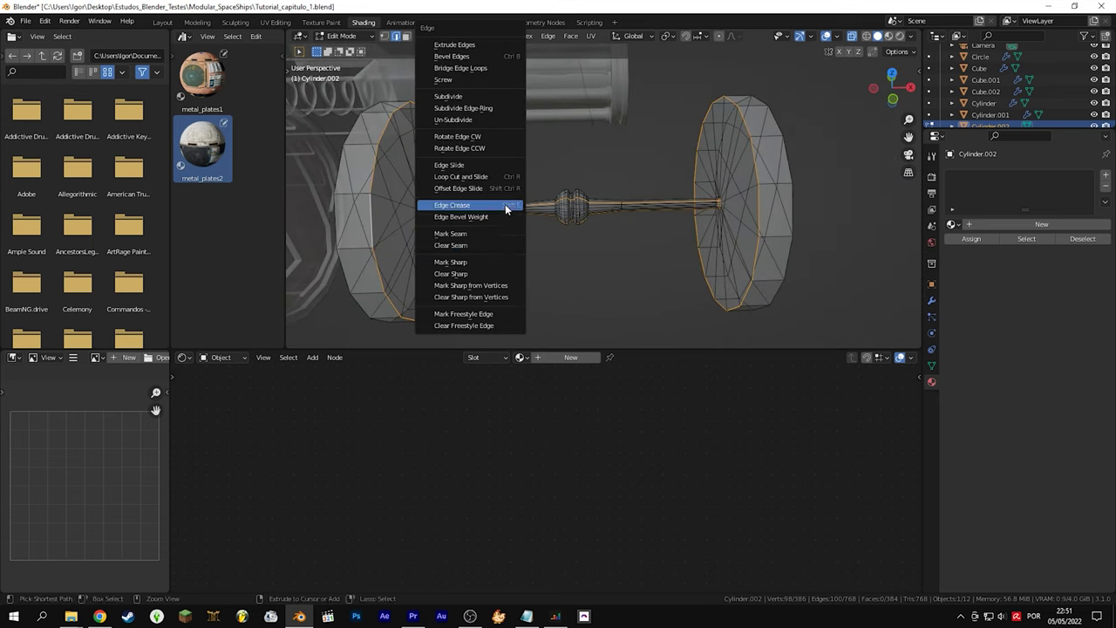
{"action": "left_click", "coordinate": [499, 234]}
{"action": "key", "text": "a"}
{"action": "middle_click_drag", "start_coordinate": [585, 212], "coordinate": [527, 163]}
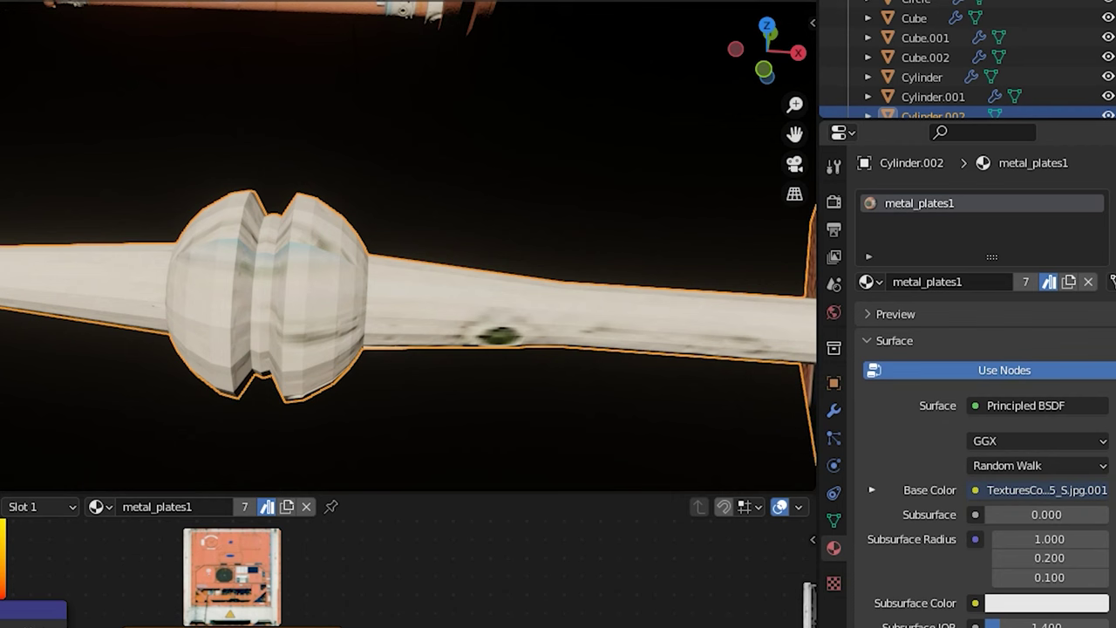
Add an 'energy' material to the central band with green emission at strength 100
{"action": "left_click", "coordinate": [993, 253]}
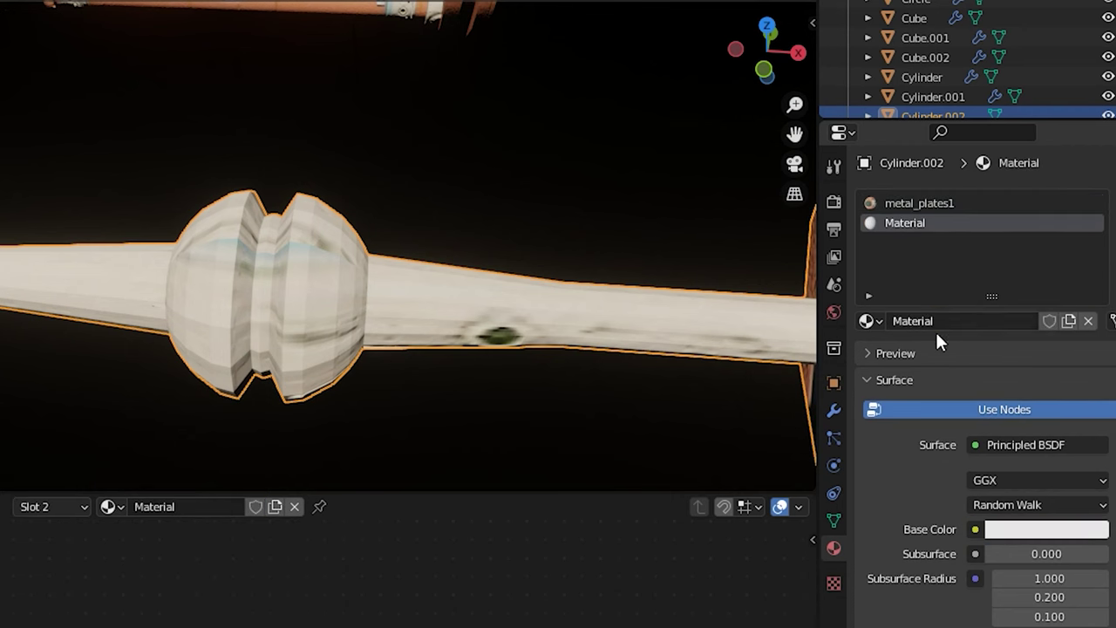
{"action": "key", "text": "Tab"}
{"action": "scroll", "coordinate": [290, 235], "scroll_direction": "up", "scroll_amount": 5}
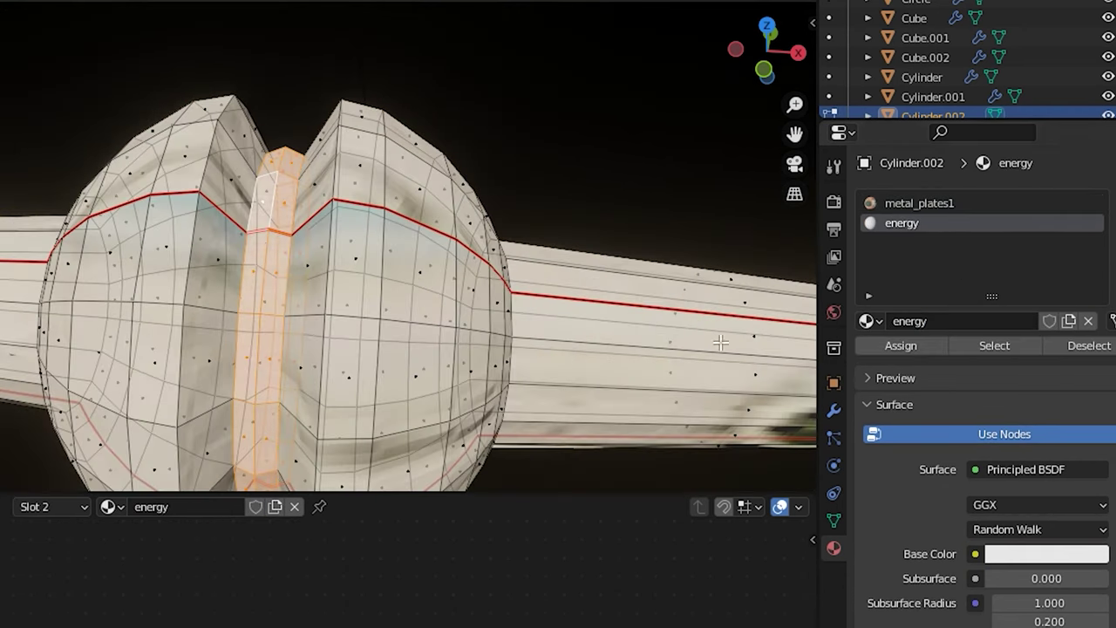
{"action": "key", "text": "Tab"}
{"action": "scroll", "coordinate": [1003, 366], "scroll_direction": "down", "scroll_amount": 10}
{"action": "left_click", "coordinate": [1037, 524]}
{"action": "left_click_drag", "start_coordinate": [1016, 253], "coordinate": [946, 279]}
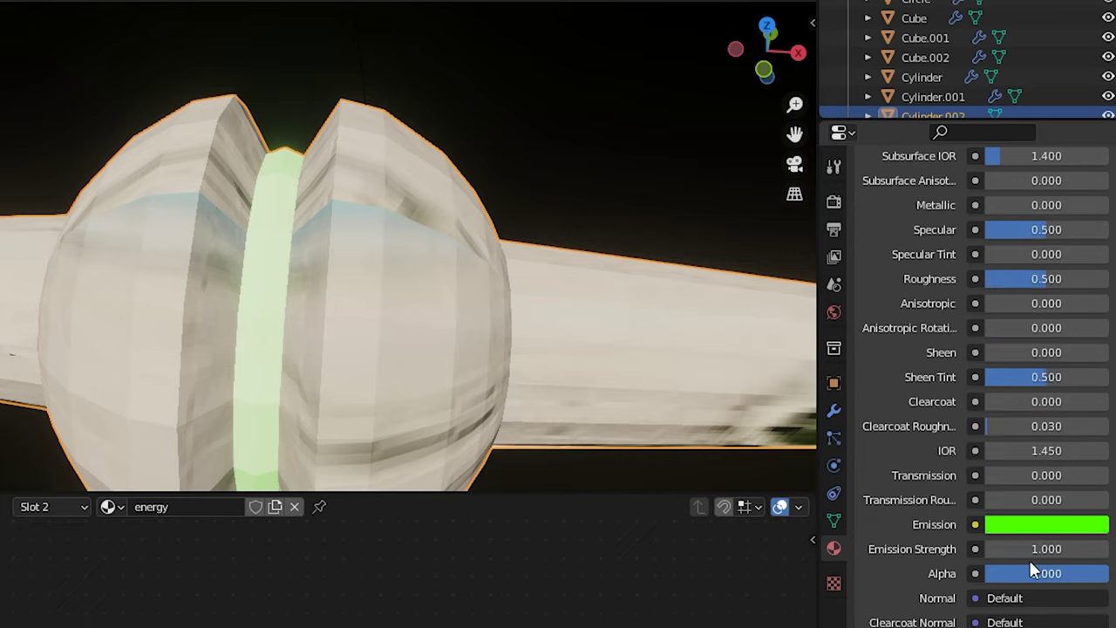
{"action": "type", "text": "100"}
{"action": "key", "text": "Return"}
{"action": "scroll", "coordinate": [448, 336], "scroll_direction": "down", "scroll_amount": 5}
{"action": "key", "text": "Tab"}
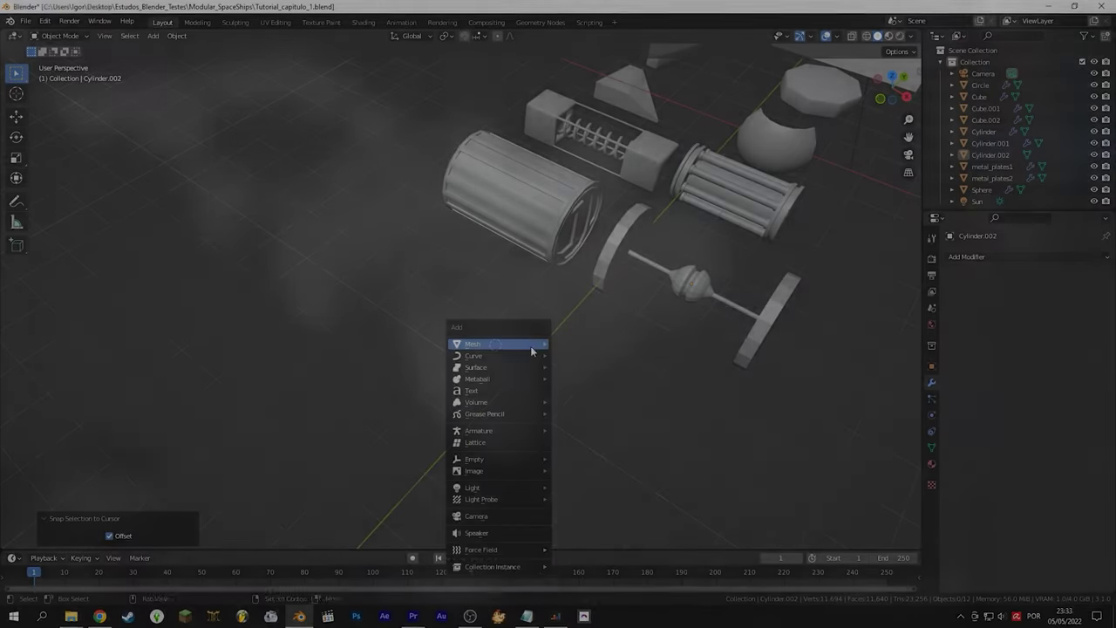
Add a new cylinder for the nozzle and select a face loop on its flared end
{"action": "mouse_move", "coordinate": [526, 345]}
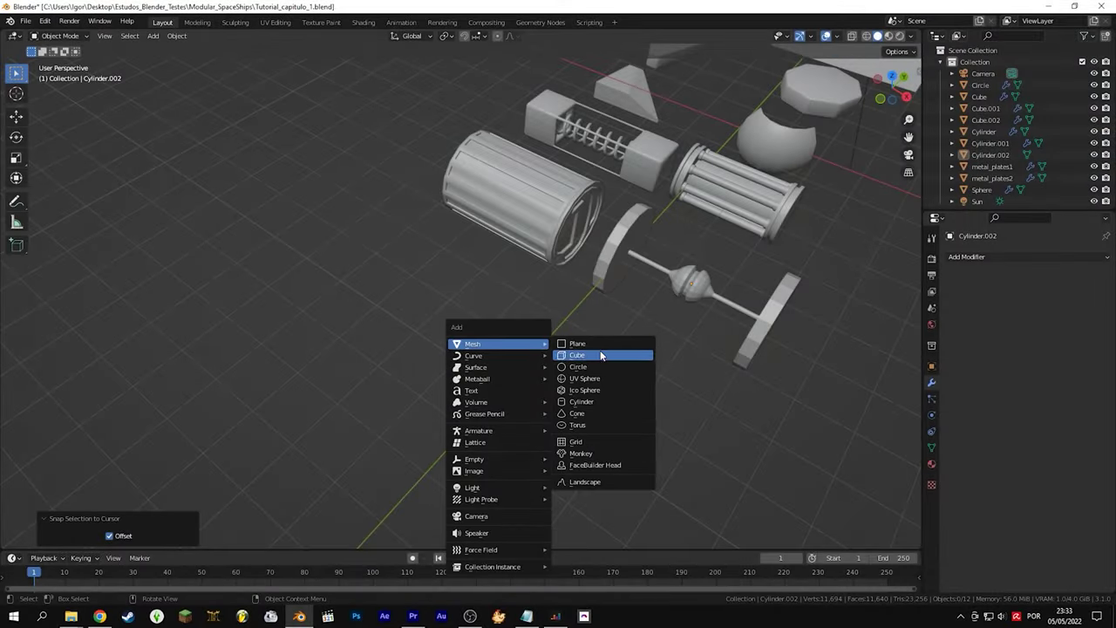
{"action": "left_click", "coordinate": [610, 402]}
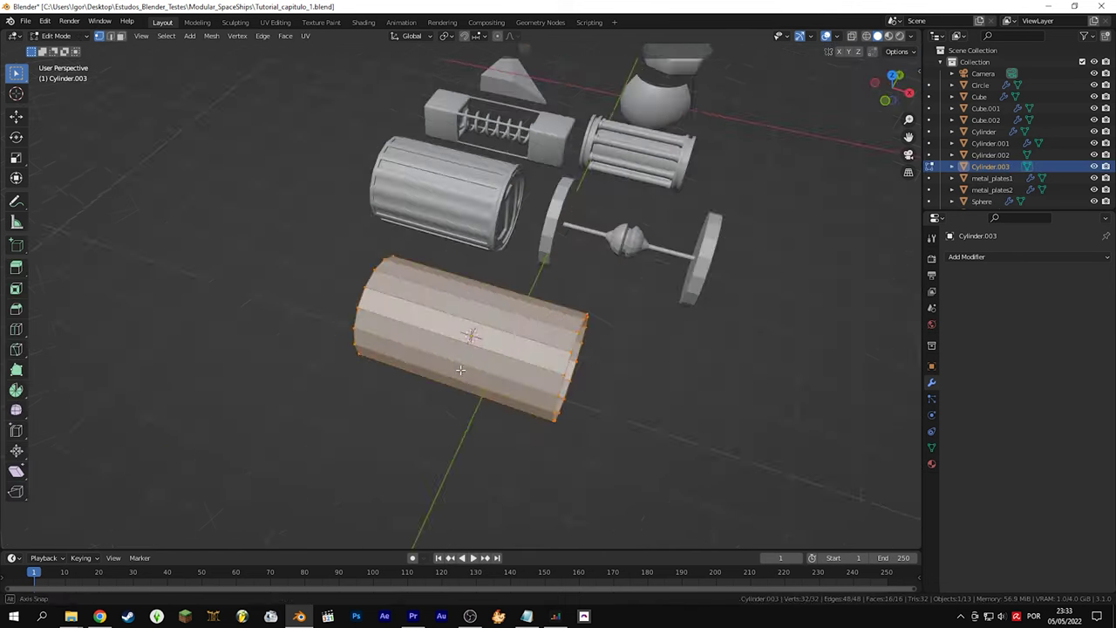
{"action": "middle_click_drag", "start_coordinate": [593, 349], "coordinate": [558, 349]}
{"action": "key", "text": "c"}
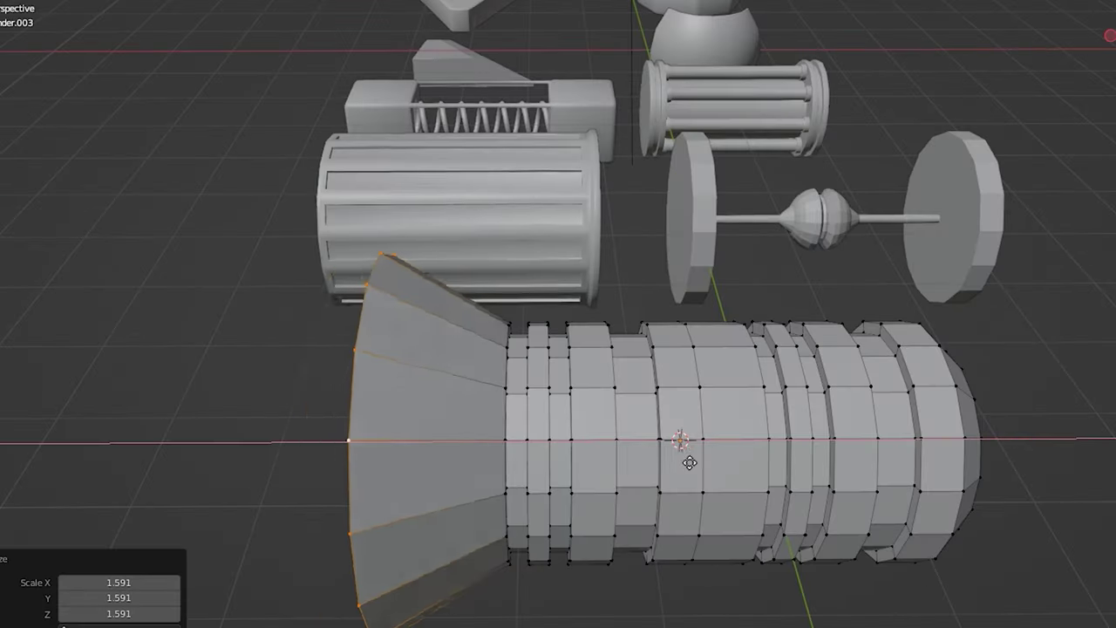
{"action": "left_click", "coordinate": [409, 370], "text": "alt"}
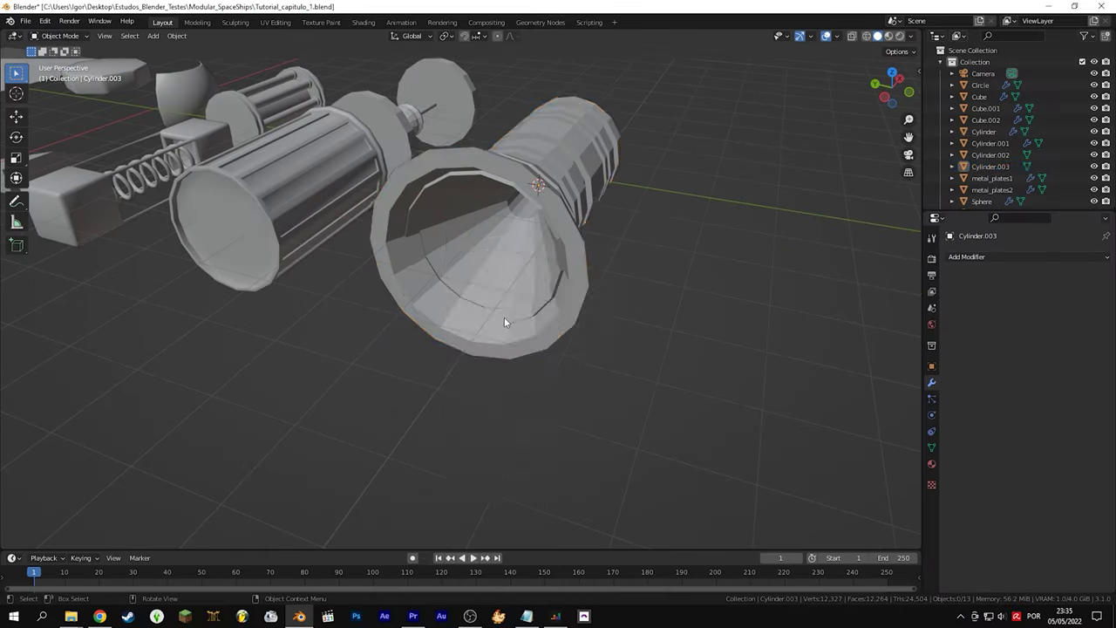
Apply the nozzle's scale and give it a Bevel modifier
{"action": "right_click", "coordinate": [535, 256]}
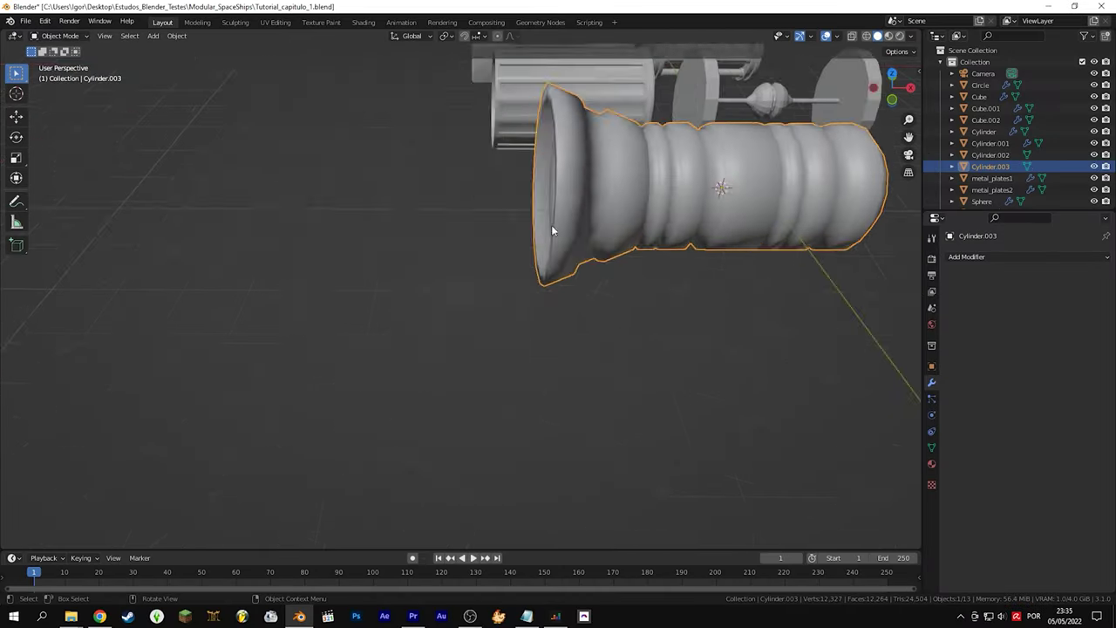
{"action": "key", "text": "ctrl+a"}
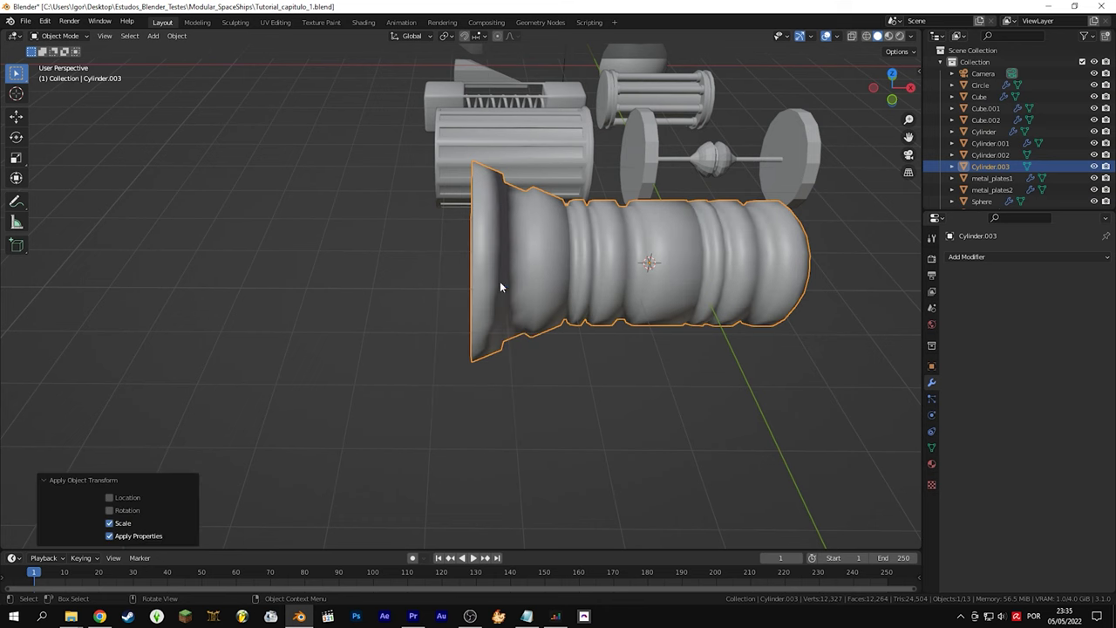
{"action": "left_click", "coordinate": [963, 256]}
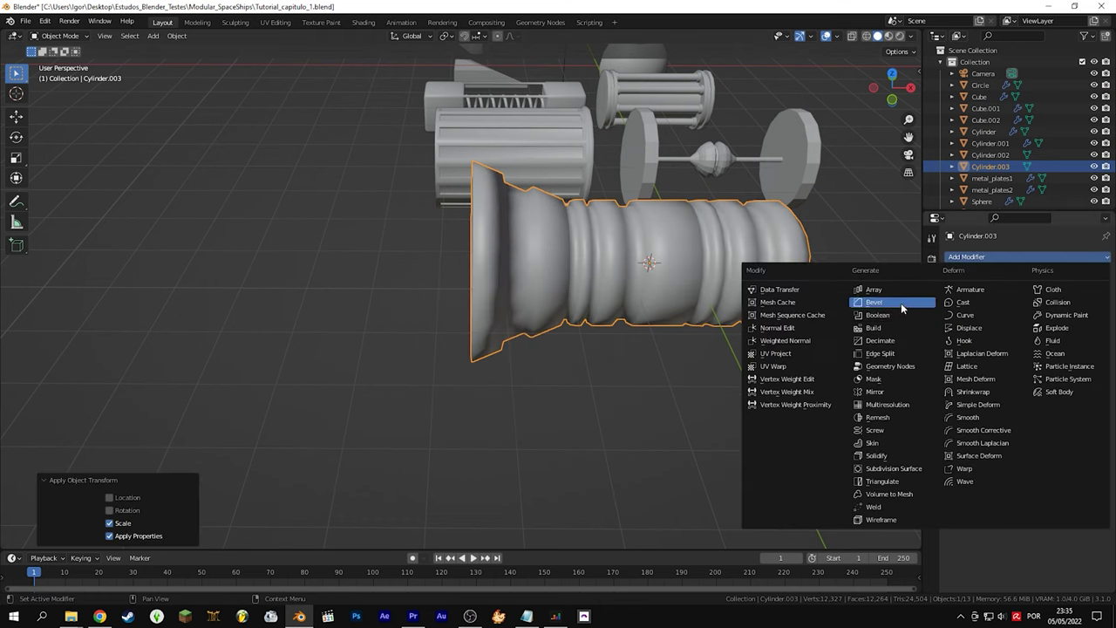
{"action": "left_click", "coordinate": [874, 302]}
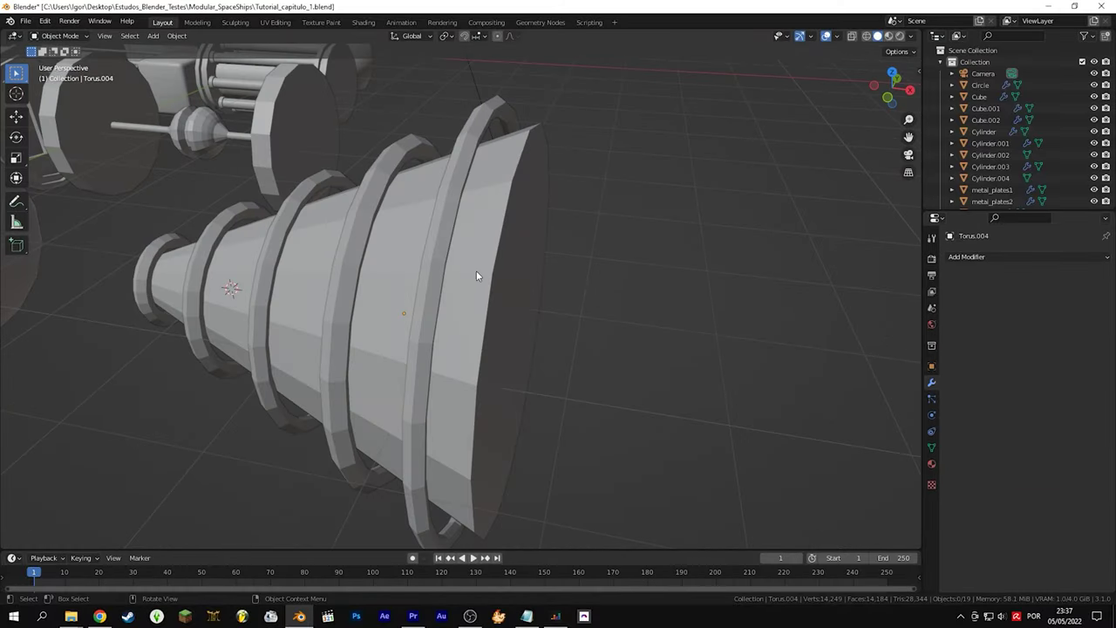
{"action": "left_click", "coordinate": [463, 276]}
Add a cube and scale it down into a thin strut along the cone
{"action": "key", "text": "shift+a"}
{"action": "mouse_move", "coordinate": [460, 274]}
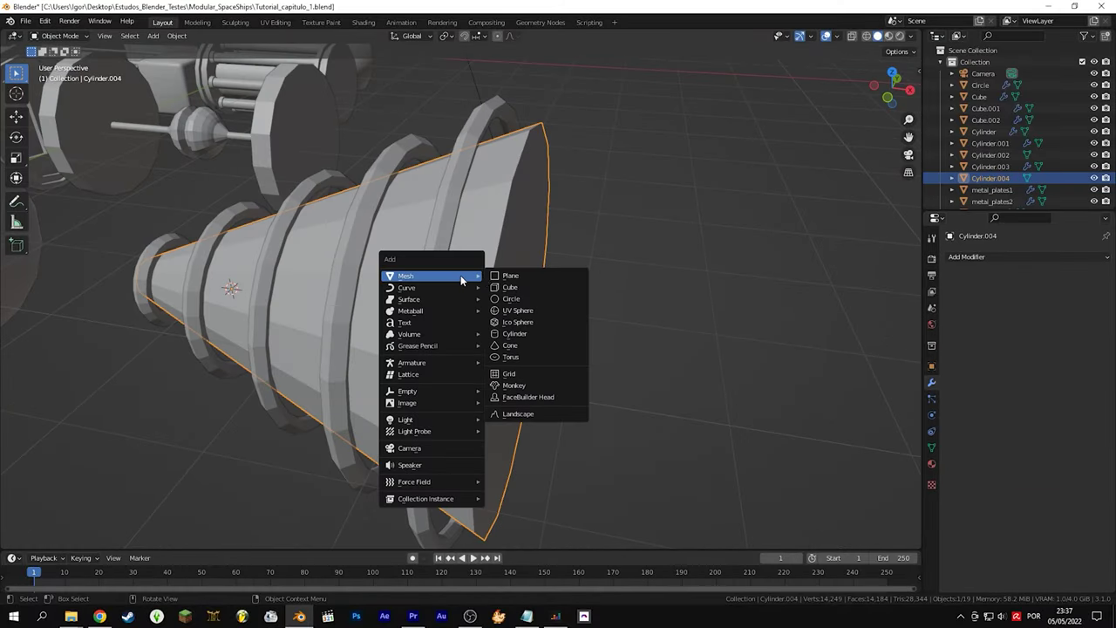
{"action": "left_click", "coordinate": [517, 288]}
{"action": "key", "text": "s"}
{"action": "left_click", "coordinate": [274, 282]}
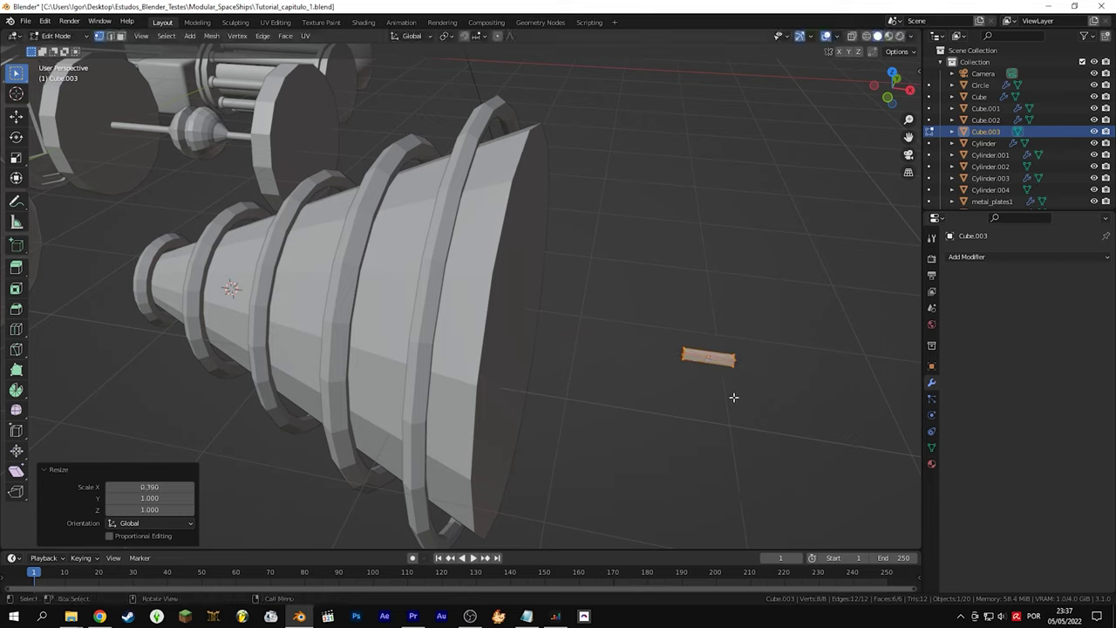
Assign the energy material to the rings and metal_plates2 to the cylinder
{"action": "key", "text": "KP_3"}
{"action": "scroll", "coordinate": [563, 357], "scroll_direction": "up", "scroll_amount": 5}
{"action": "middle_click_drag", "start_coordinate": [563, 356], "coordinate": [562, 448]}
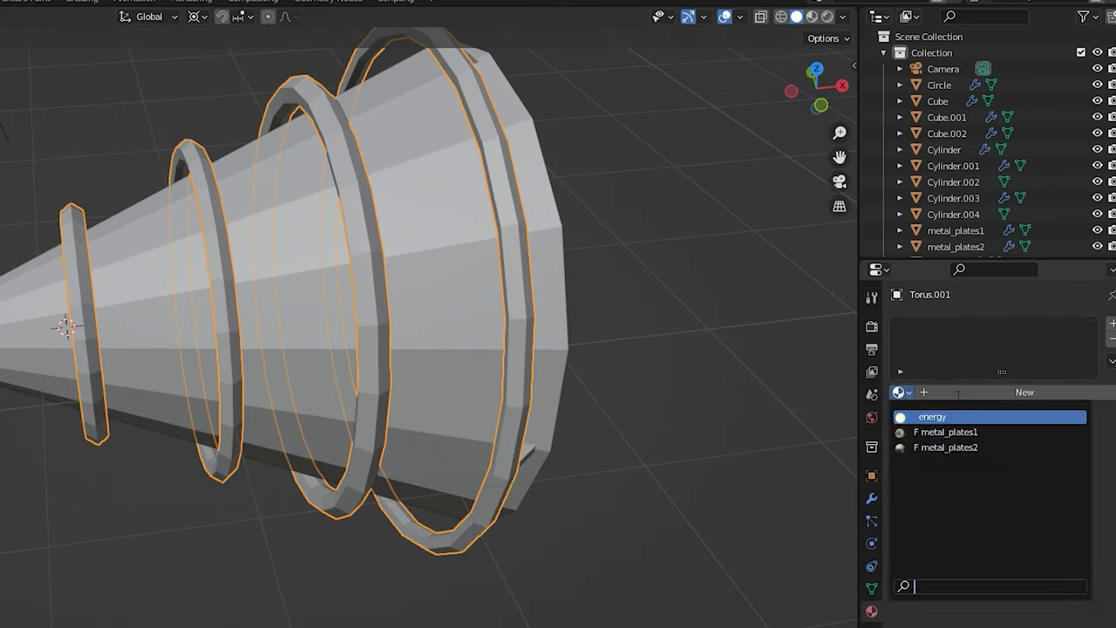
{"action": "left_click", "coordinate": [937, 415]}
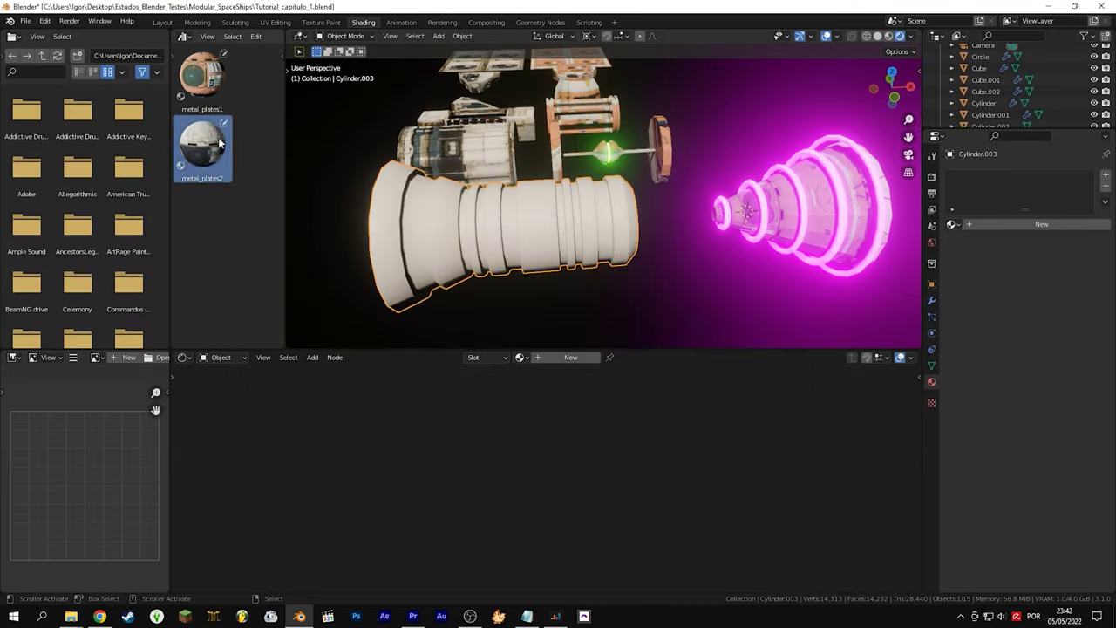
{"action": "left_click_drag", "start_coordinate": [220, 144], "coordinate": [506, 228]}
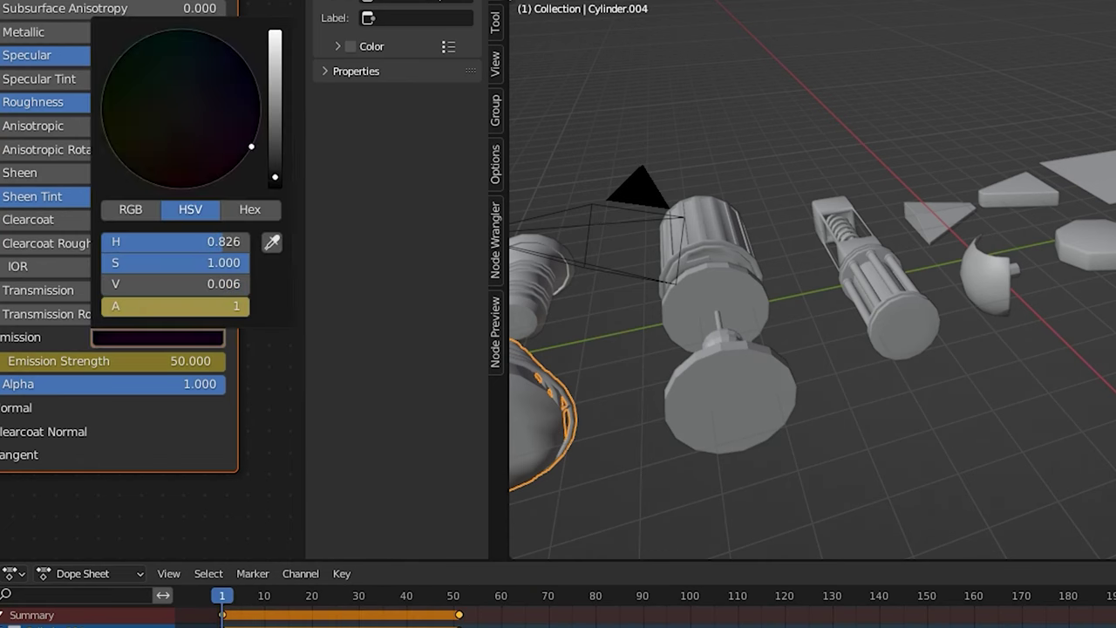
Keyframe the rings' emission strength from 50 and play back the glow build-up
{"action": "left_click", "coordinate": [150, 360]}
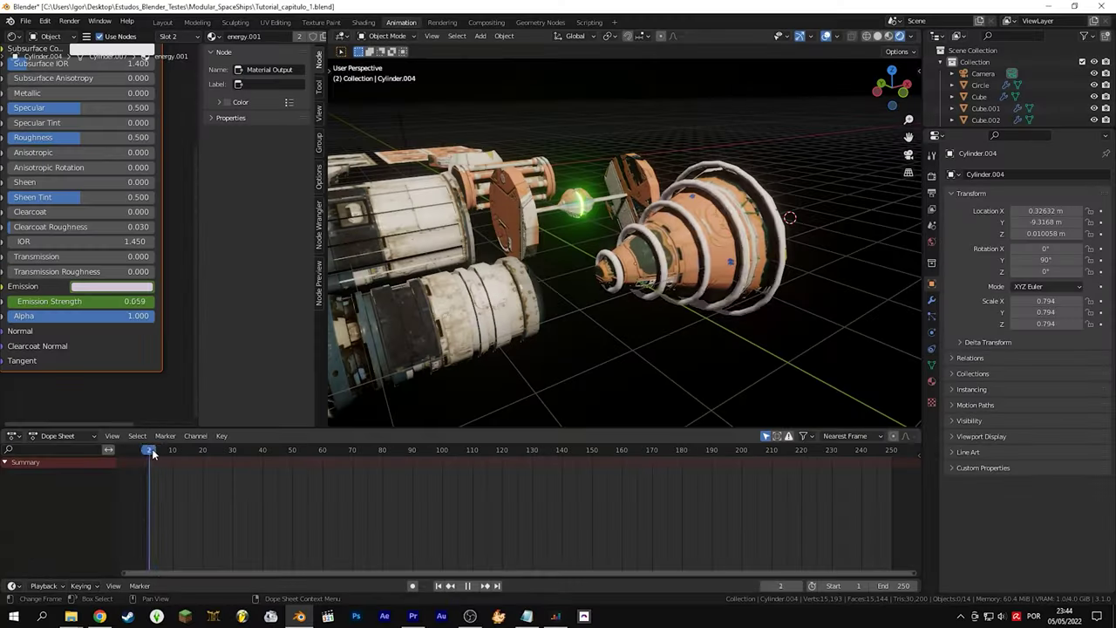
{"action": "key", "text": "space"}
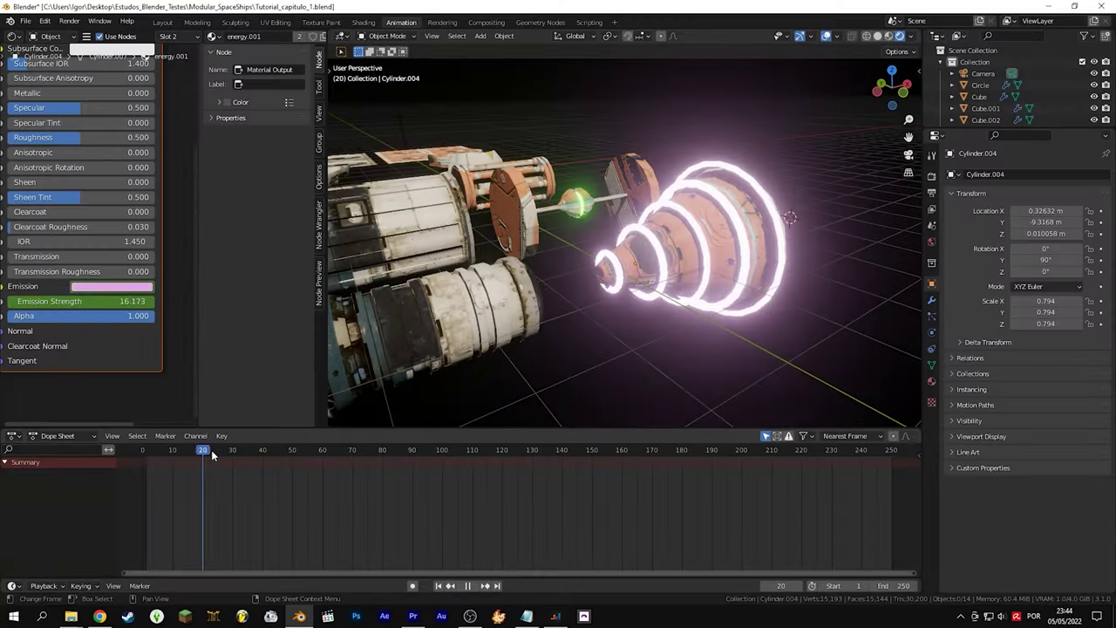
{"action": "left_click", "coordinate": [170, 451]}
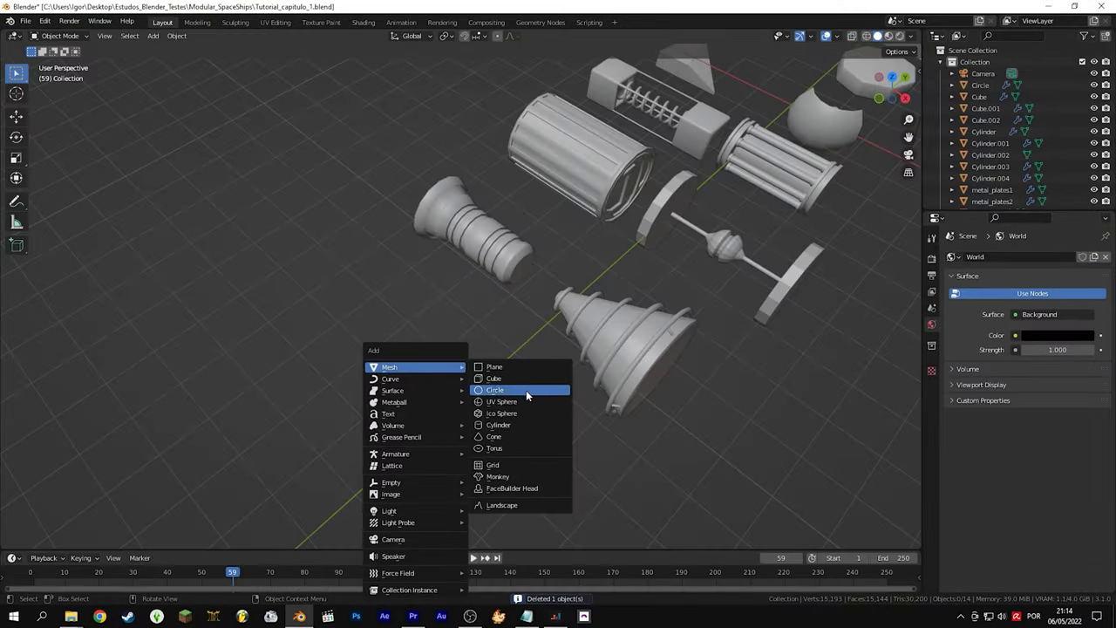
Add a UV sphere, smooth its bottom vertex ring, then add a cylinder for the barrel
{"action": "left_click", "coordinate": [526, 401]}
{"action": "key", "text": "KP_Decimal"}
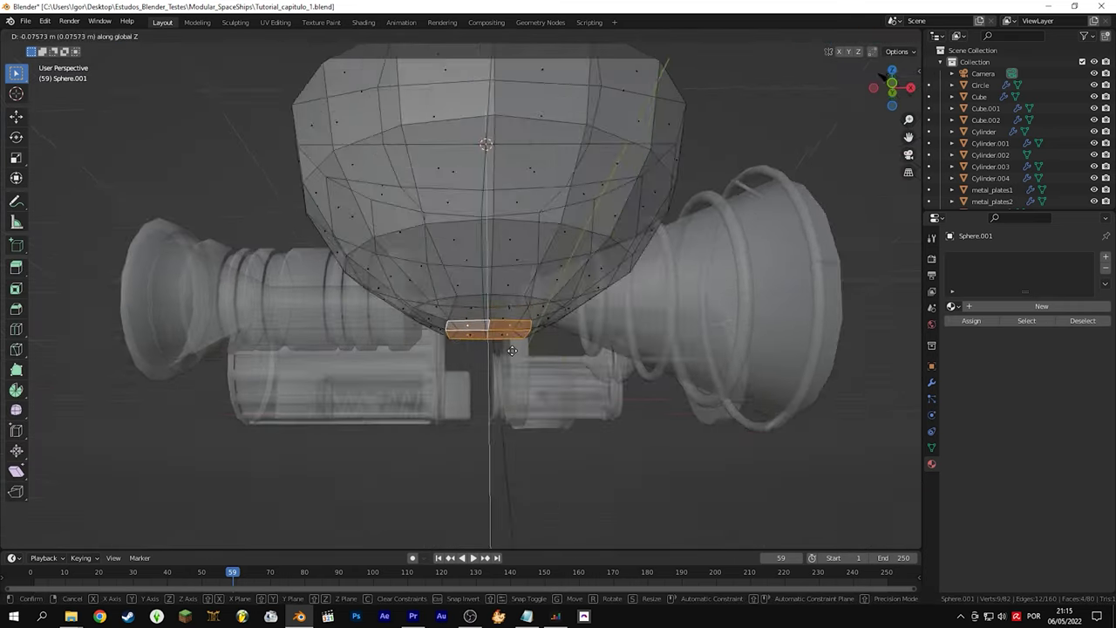
{"action": "right_click", "coordinate": [382, 394]}
{"action": "left_click", "coordinate": [340, 486]}
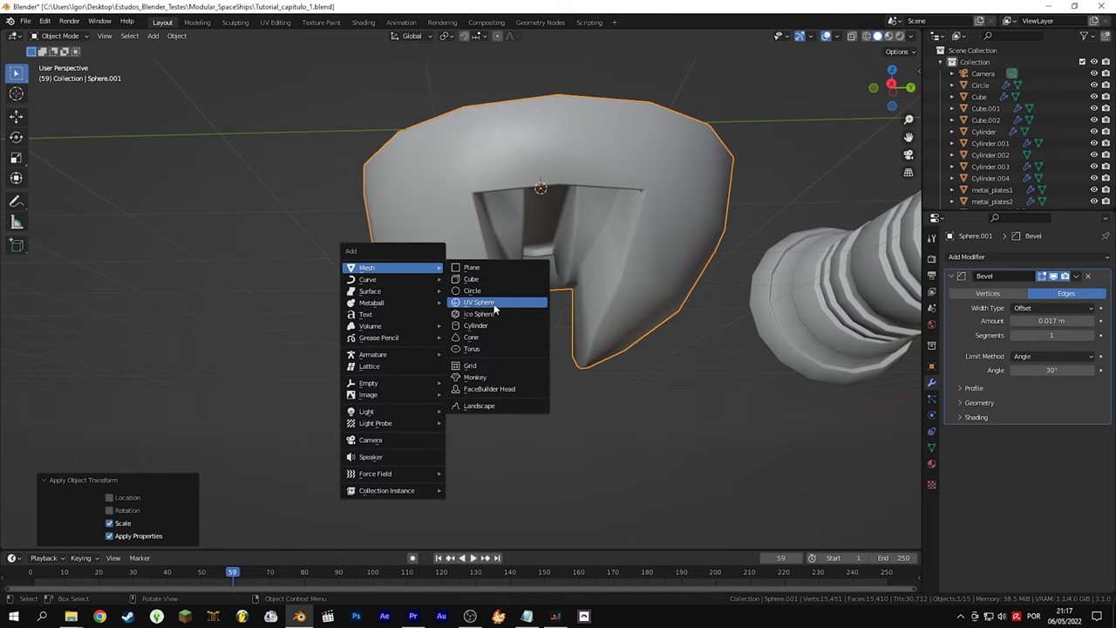
{"action": "left_click", "coordinate": [495, 325]}
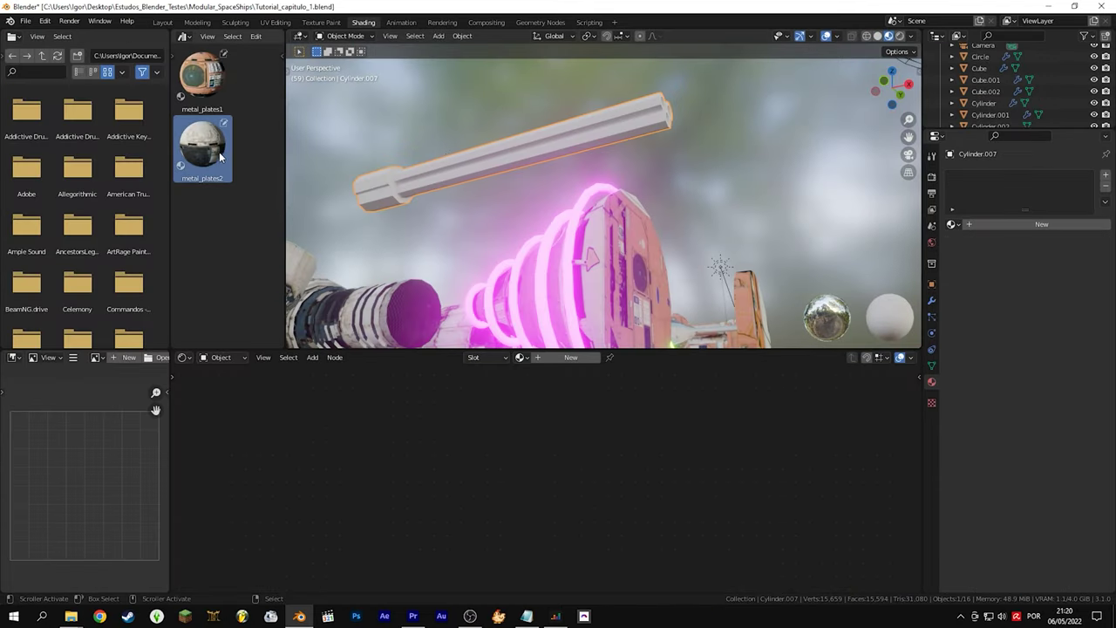
Give Cylinder.007 metal_plates2, apply its rotation, and limit its Y rotation to a 55° maximum
{"action": "left_click_drag", "start_coordinate": [220, 157], "coordinate": [449, 179]}
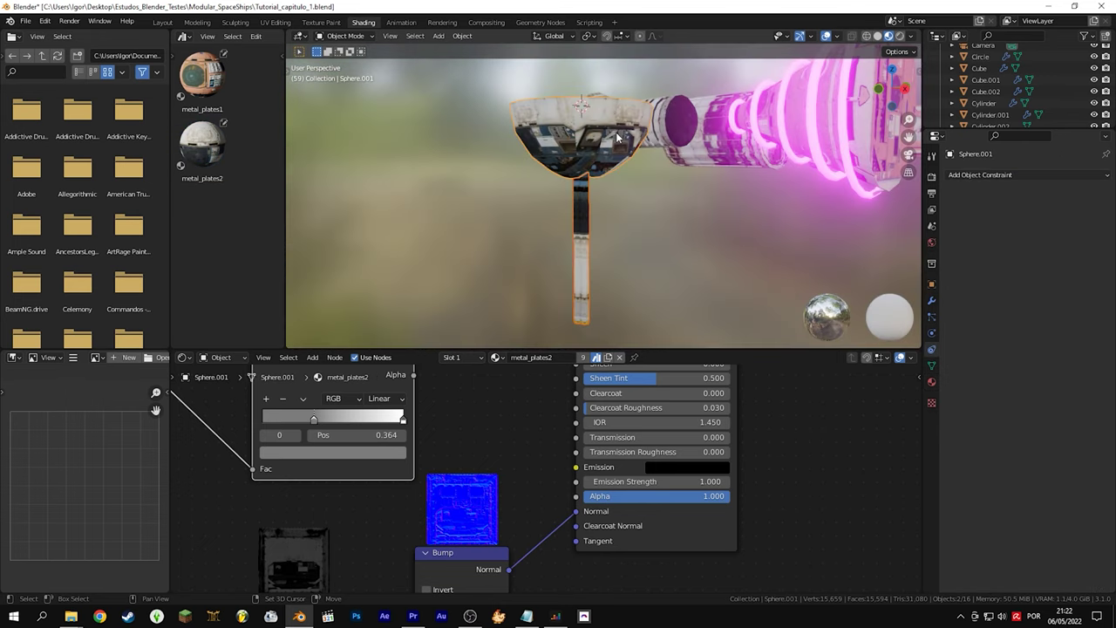
{"action": "key", "text": "ctrl+a"}
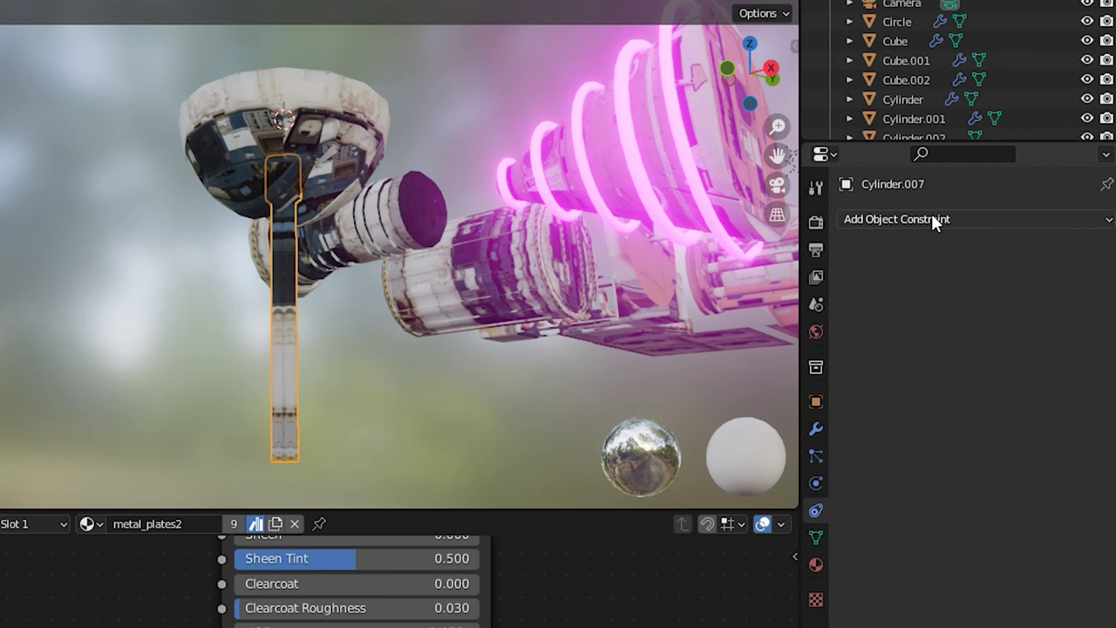
{"action": "left_click", "coordinate": [931, 219]}
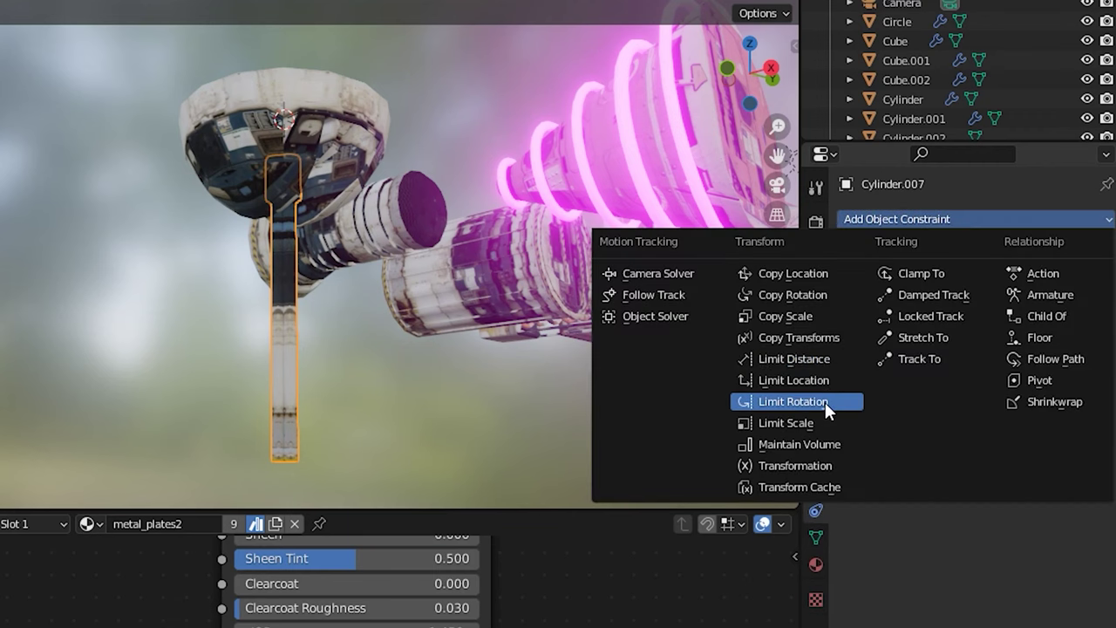
{"action": "left_click", "coordinate": [825, 400]}
{"action": "left_click_drag", "start_coordinate": [1029, 323], "coordinate": [1072, 324]}
{"action": "left_click_drag", "start_coordinate": [1029, 342], "coordinate": [1046, 342]}
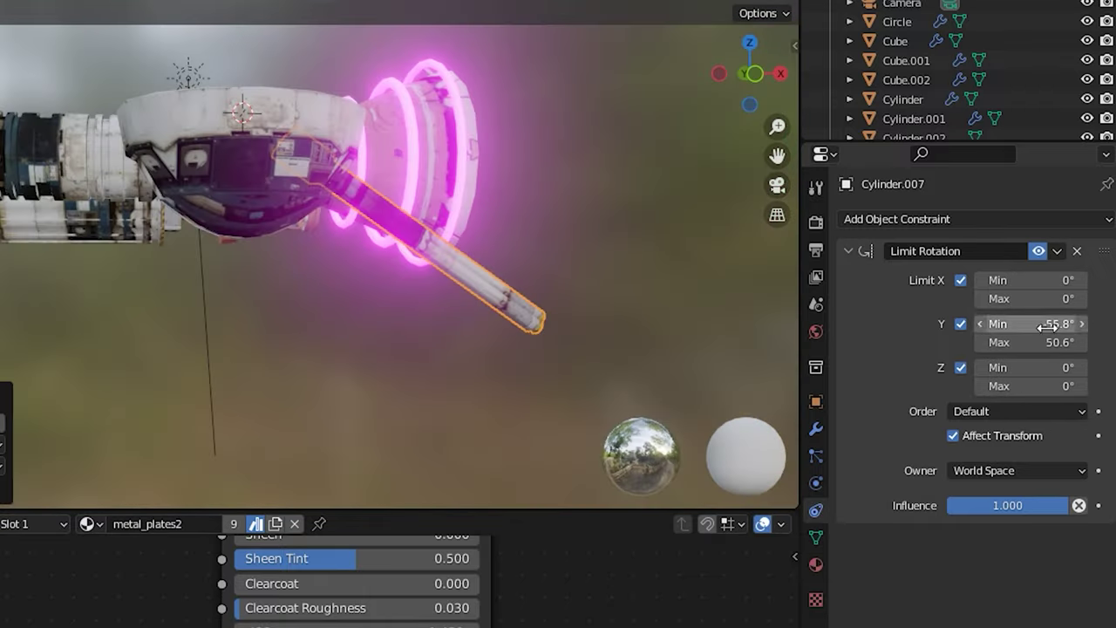
{"action": "left_click", "coordinate": [1044, 342]}
{"action": "type", "text": "5"}
{"action": "type", "text": "5"}
{"action": "key", "text": "Return"}
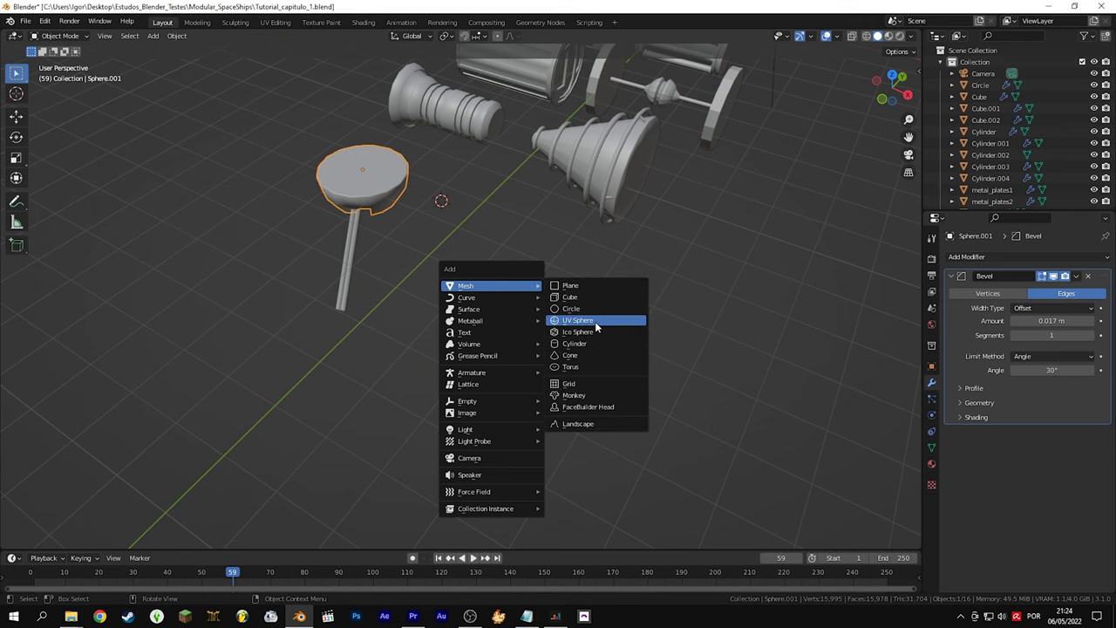
Add a UV sphere and delete its top half to leave an open bowl
{"action": "left_click", "coordinate": [577, 320]}
{"action": "key", "text": "Tab"}
{"action": "key", "text": "KP_Decimal"}
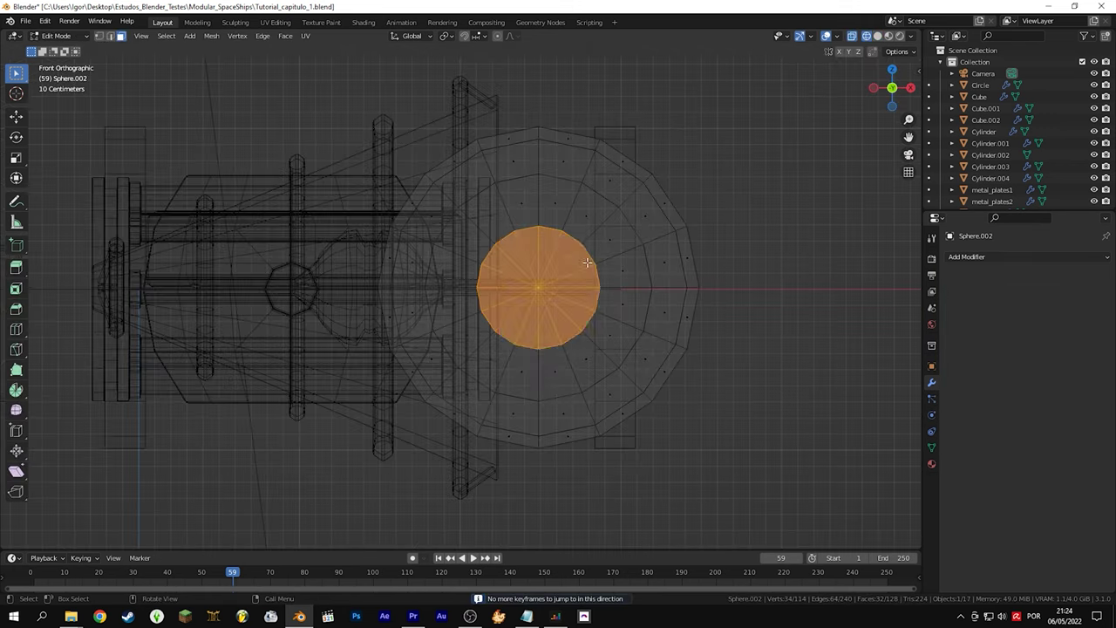
{"action": "middle_click_drag", "start_coordinate": [576, 262], "coordinate": [601, 277]}
{"action": "key", "text": "KP_1"}
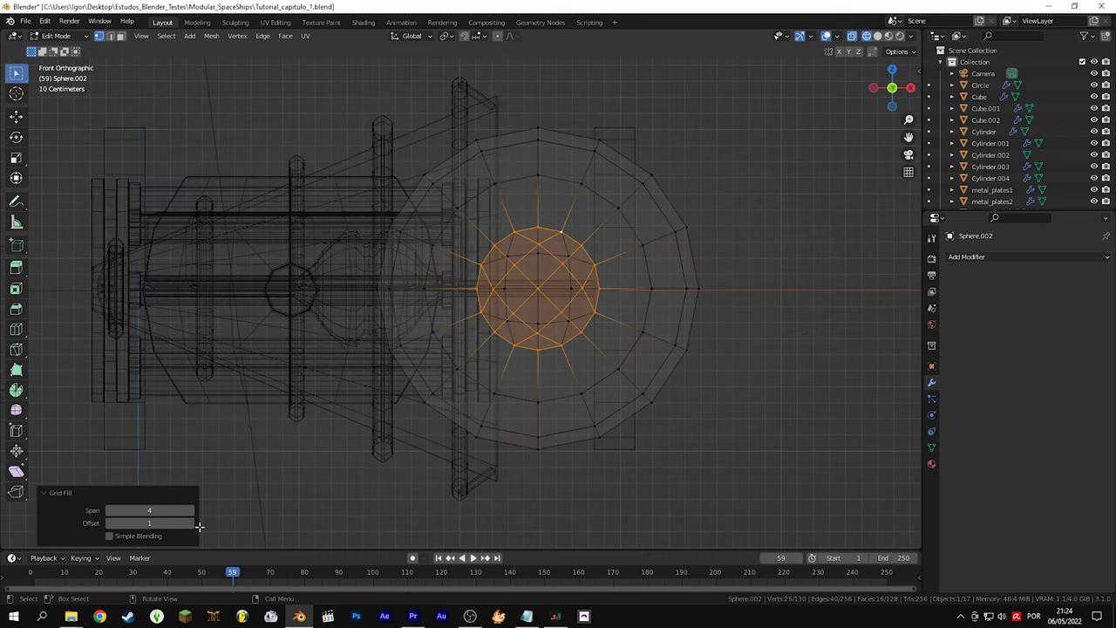
{"action": "key", "text": "a"}
{"action": "key", "text": "x"}
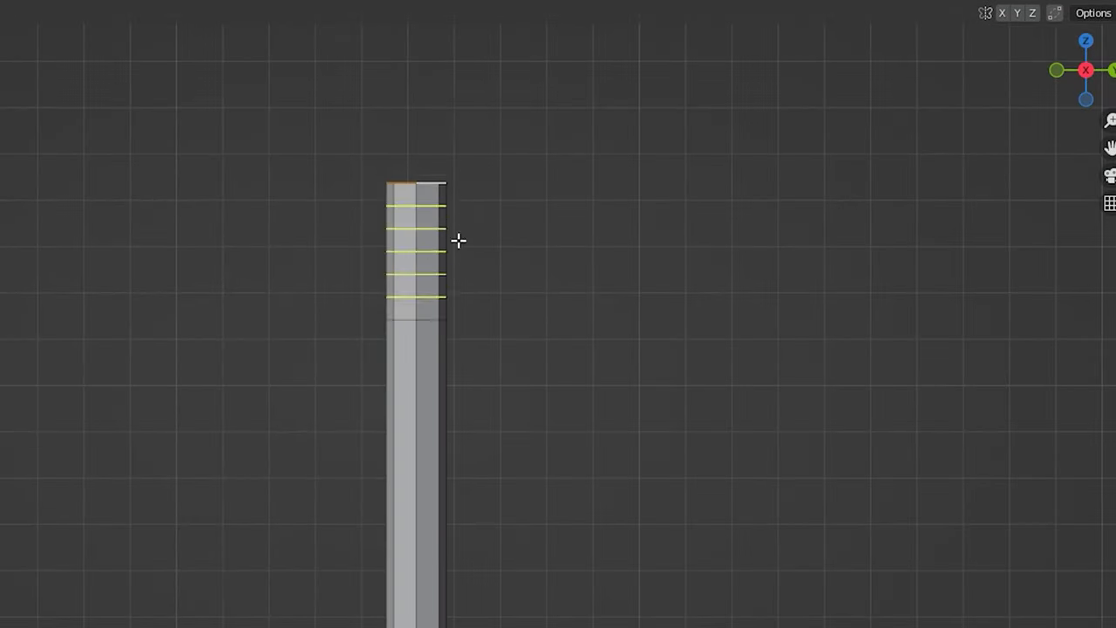
Stretch the spiral spring along Z and UV unwrap the whole mesh
{"action": "left_click", "coordinate": [456, 239]}
{"action": "key", "text": "F3"}
{"action": "type", "text": "t"}
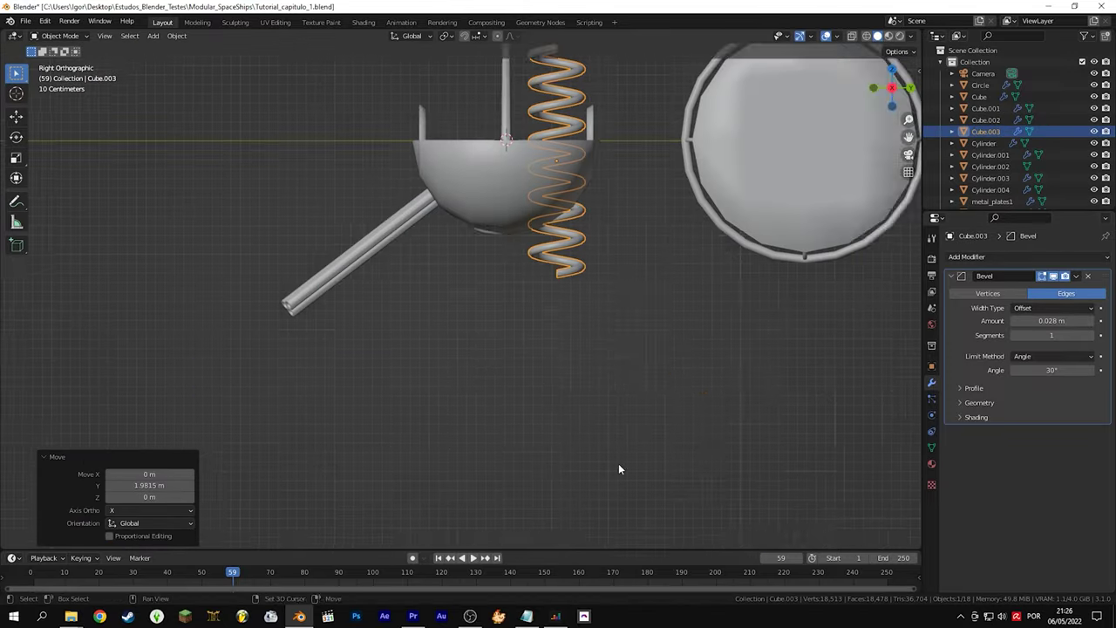
{"action": "key", "text": "s"}
{"action": "key", "text": "z"}
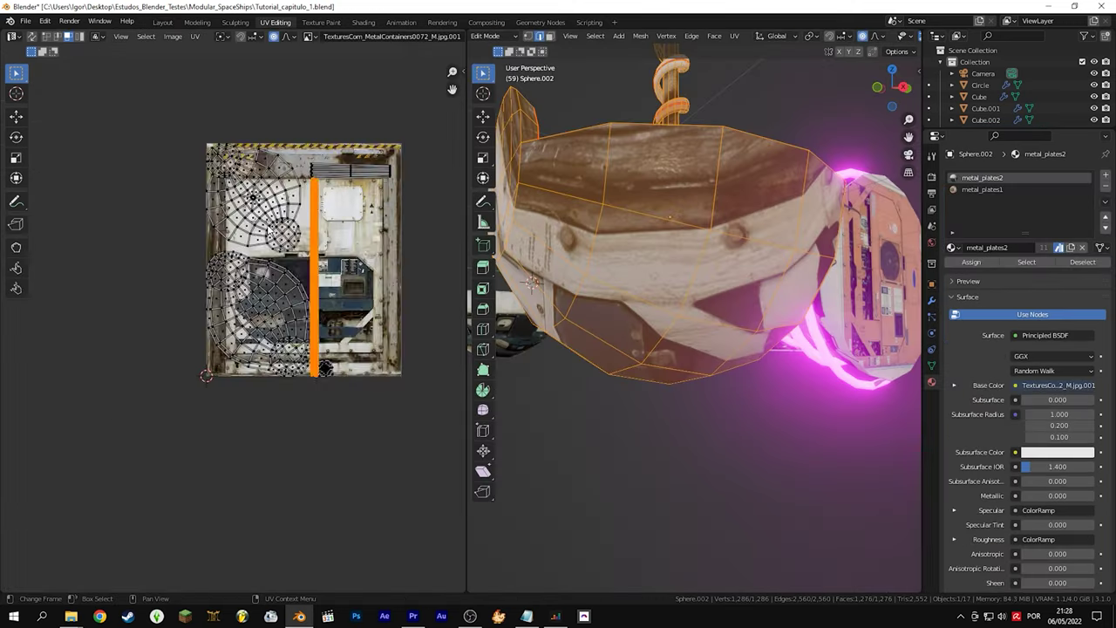
{"action": "key", "text": "a"}
{"action": "key", "text": "u"}
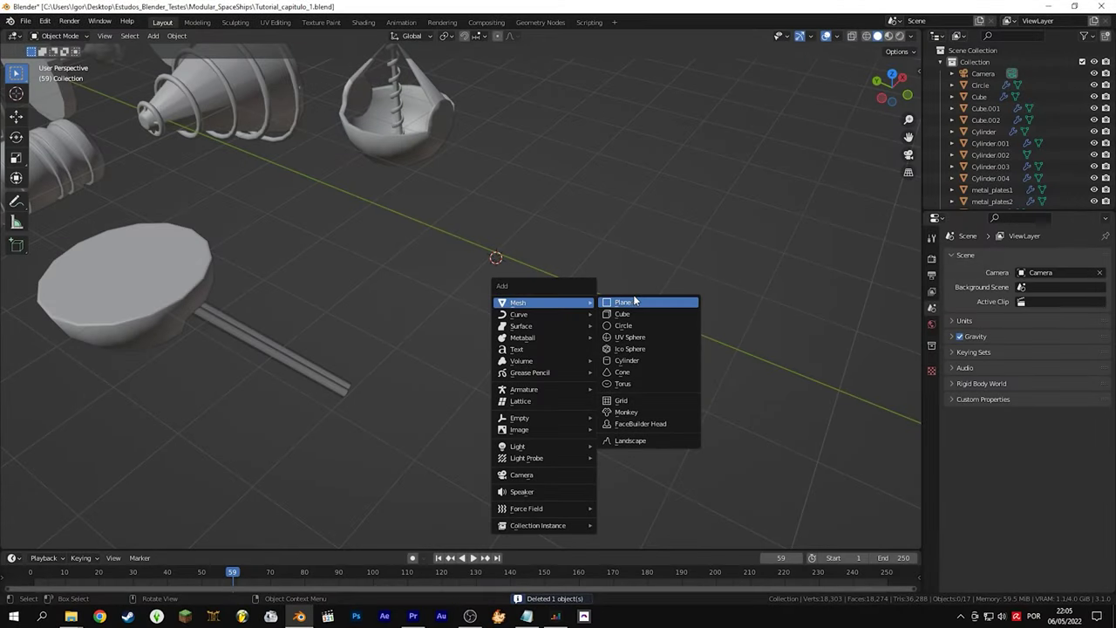
Add a cube, shade it smooth, and scale it into a flat plank
{"action": "left_click", "coordinate": [641, 314]}
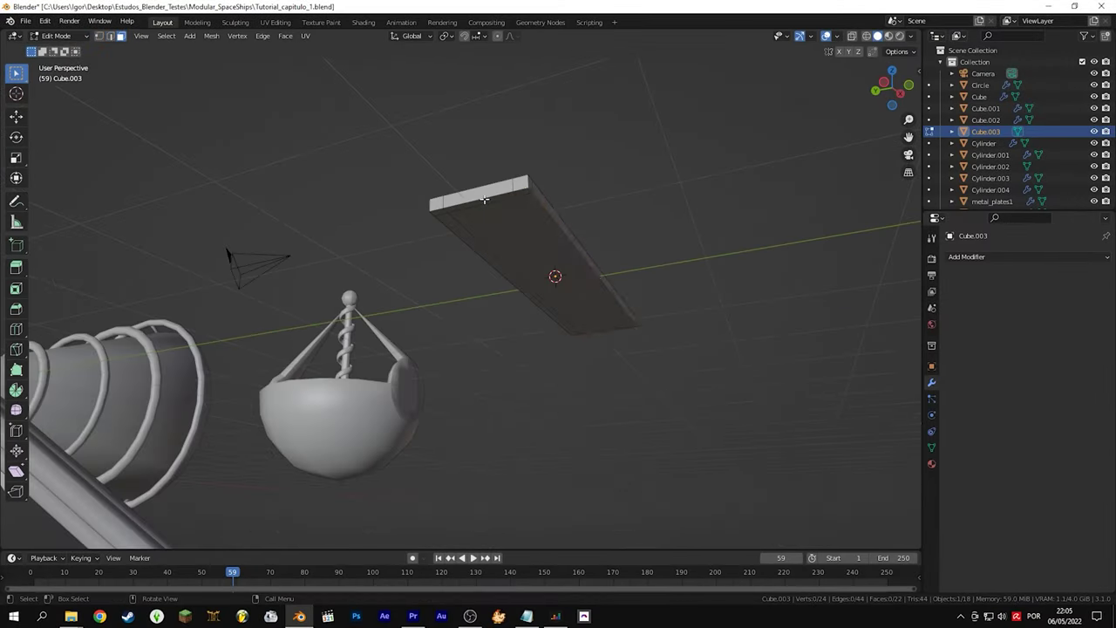
{"action": "right_click", "coordinate": [467, 321]}
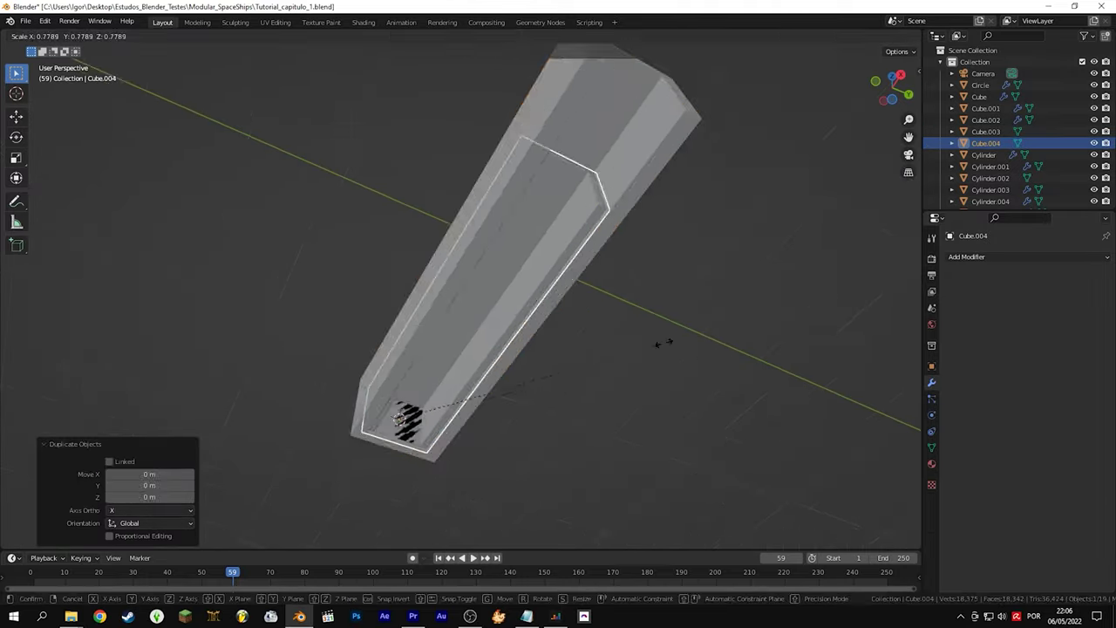
{"action": "key", "text": "ctrl+KP_1"}
{"action": "key", "text": "s"}
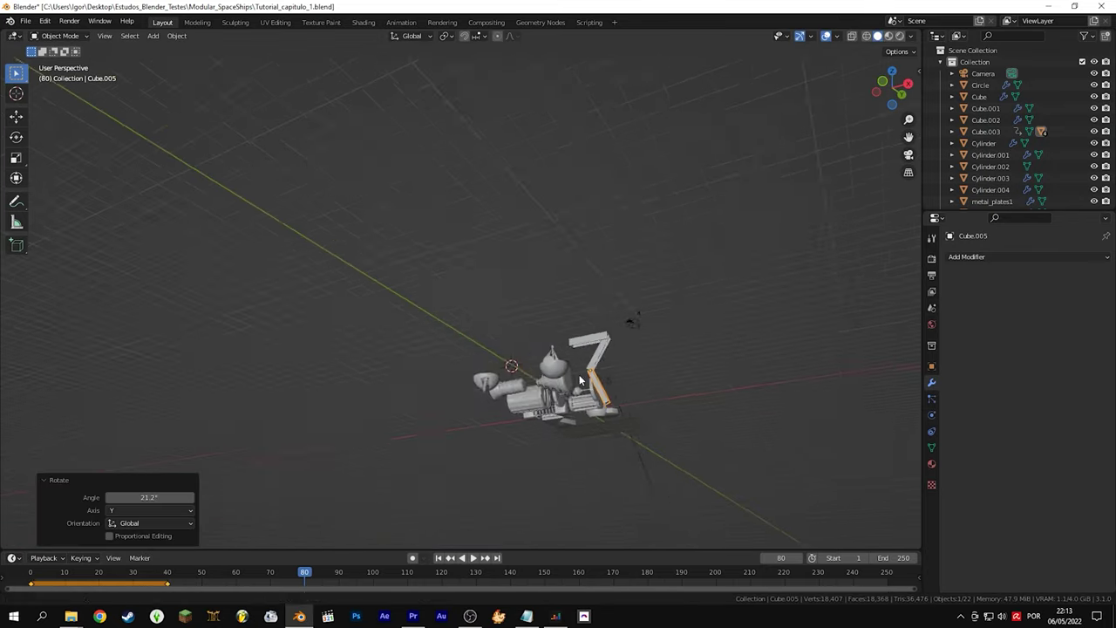
Keyframe the 7-shaped arm's segment rotations at frame 120, then return to frame 21
{"action": "left_click_drag", "start_coordinate": [547, 138], "coordinate": [523, 255]}
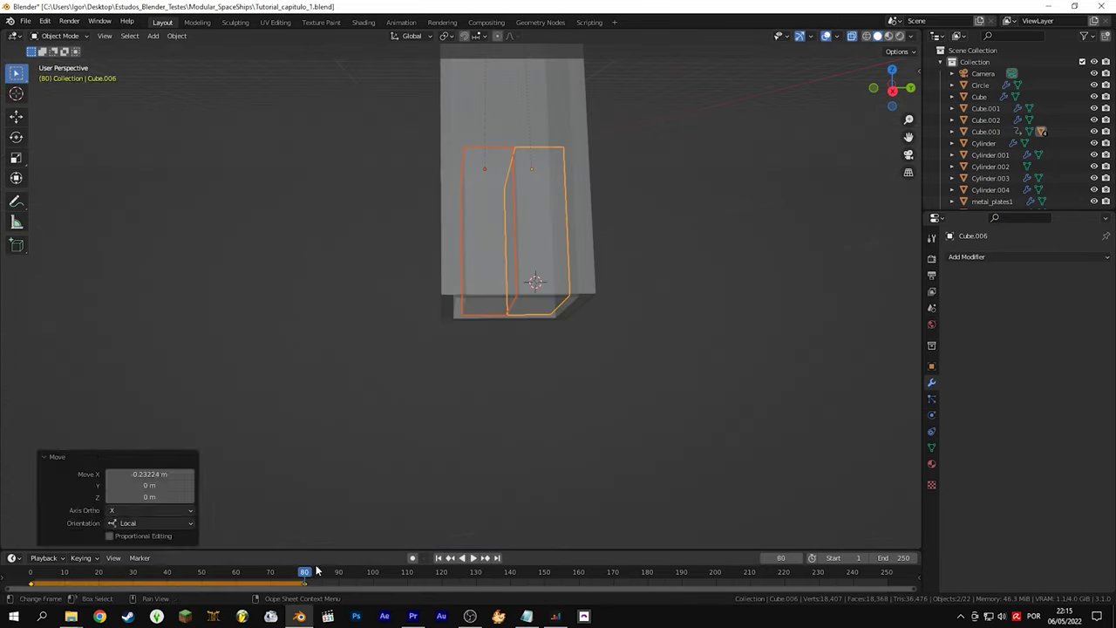
{"action": "left_click_drag", "start_coordinate": [316, 568], "coordinate": [447, 573]}
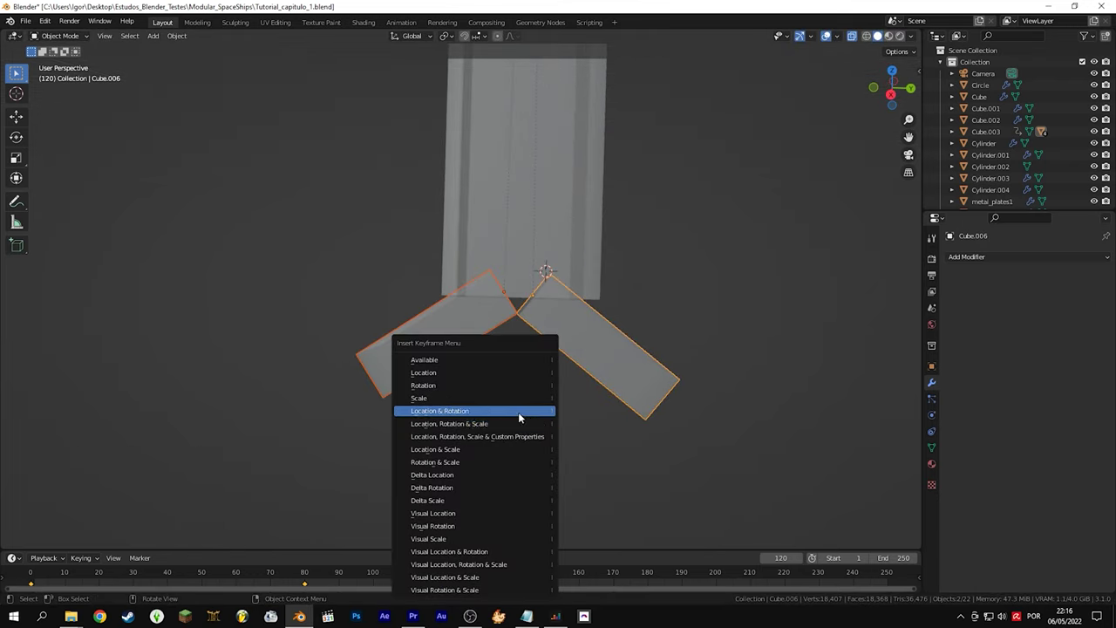
{"action": "left_click", "coordinate": [518, 411]}
{"action": "left_click", "coordinate": [374, 572]}
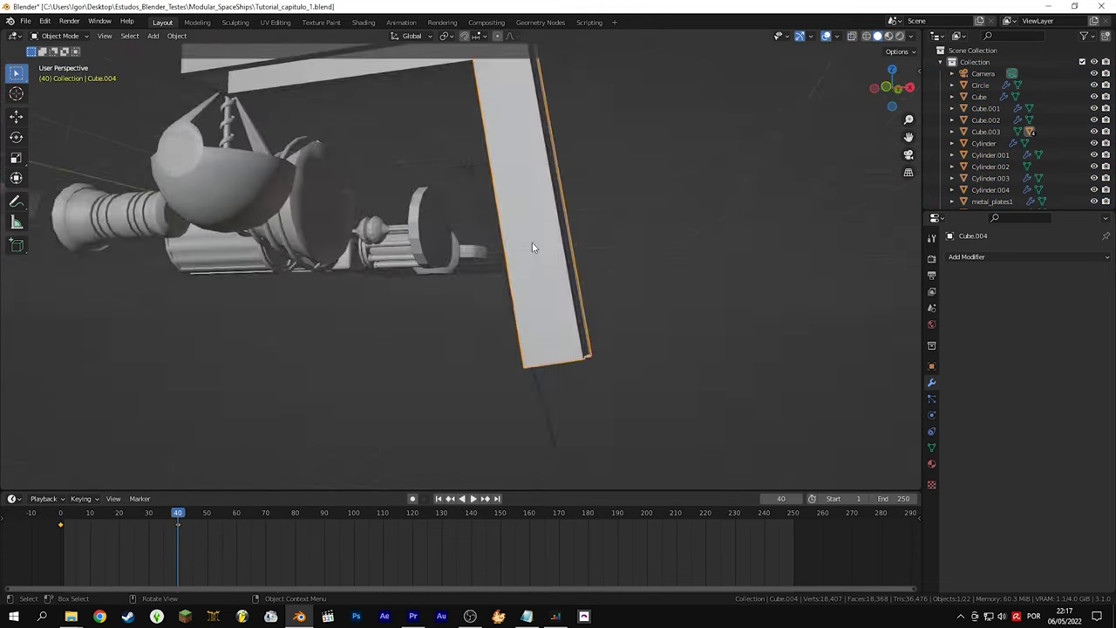
{"action": "left_click", "coordinate": [127, 515]}
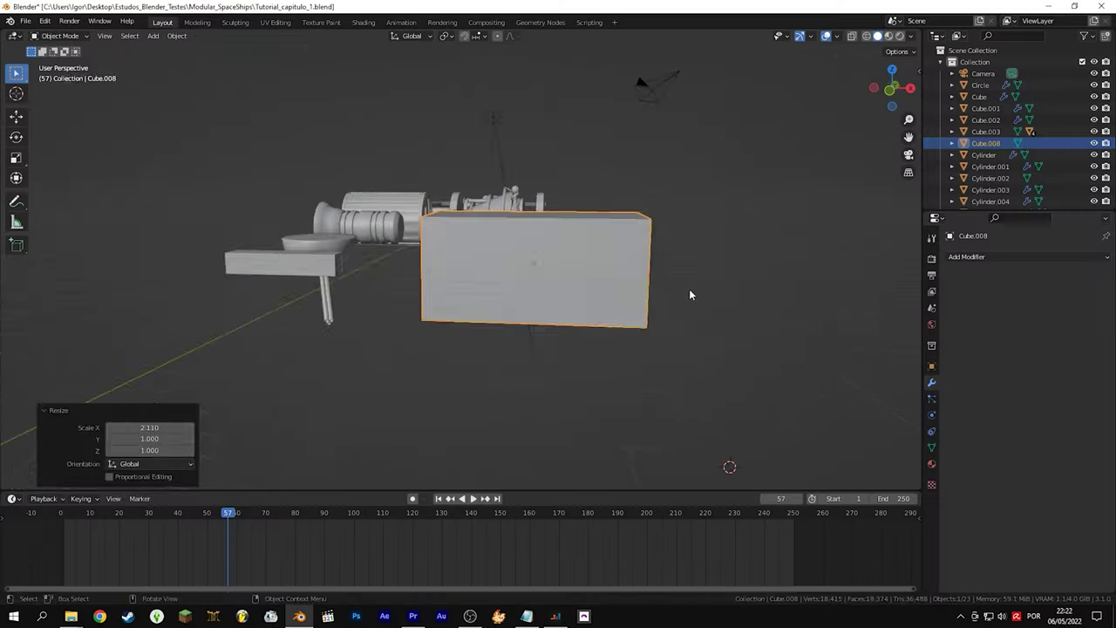
{"action": "middle_click_drag", "start_coordinate": [689, 294], "coordinate": [565, 353]}
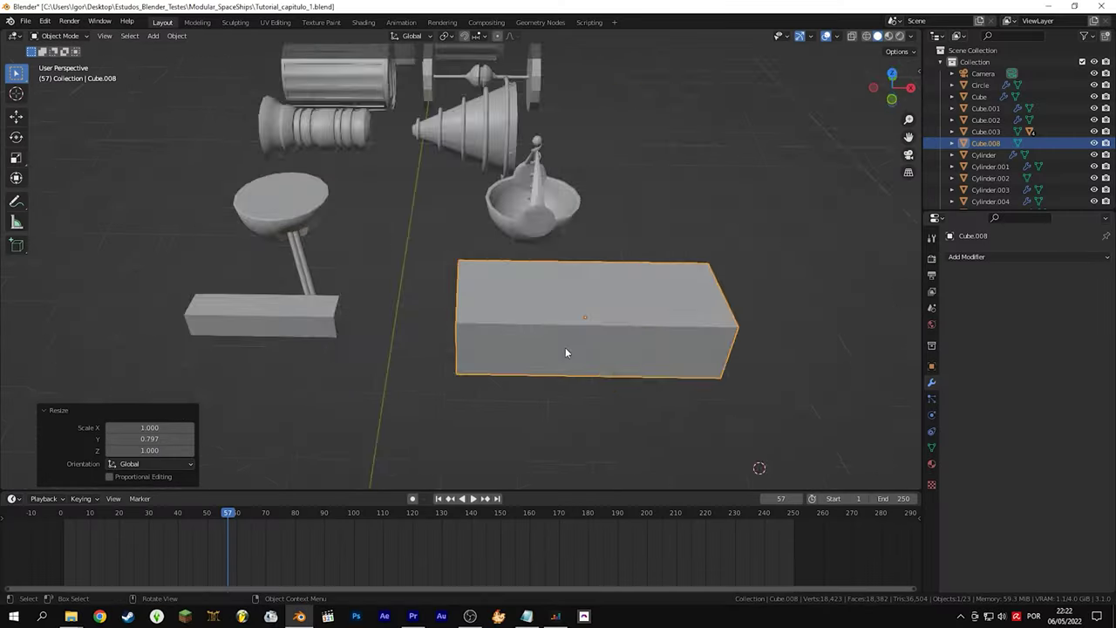
Add a cylinder rod and ball below the box part, viewed in X-ray
{"action": "key", "text": "shift+a"}
{"action": "left_click", "coordinate": [713, 405]}
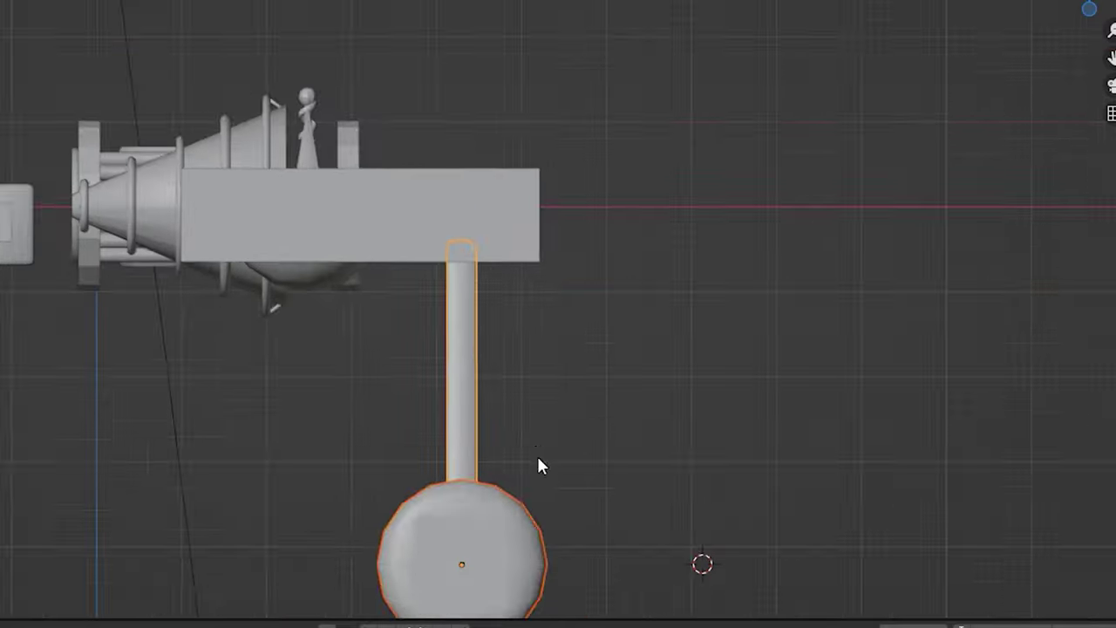
{"action": "right_click", "coordinate": [488, 429]}
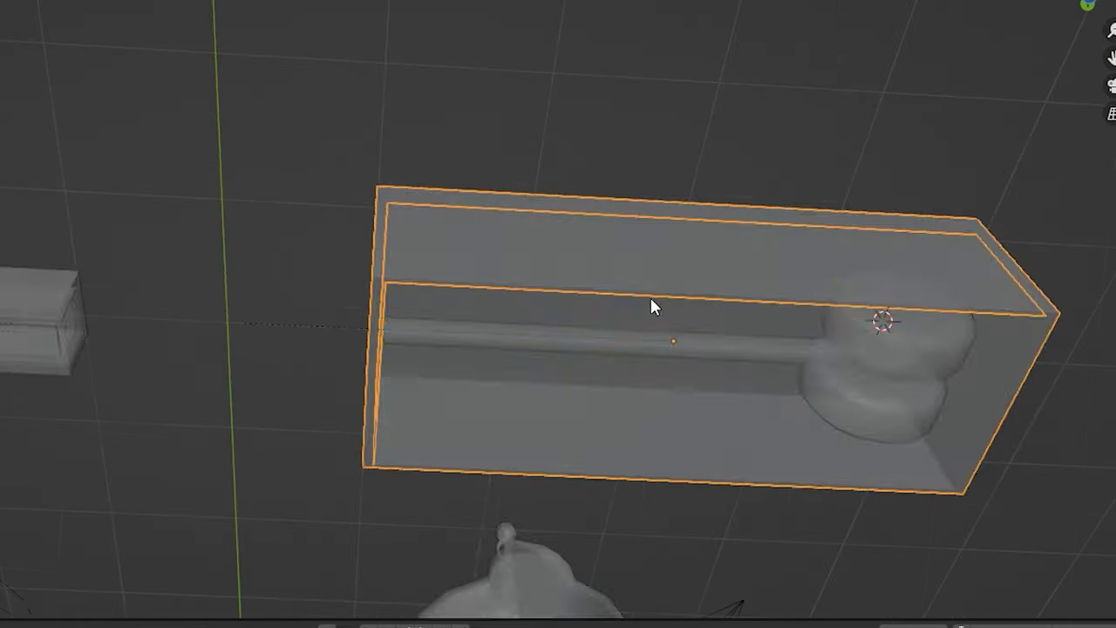
{"action": "key", "text": "shift+z"}
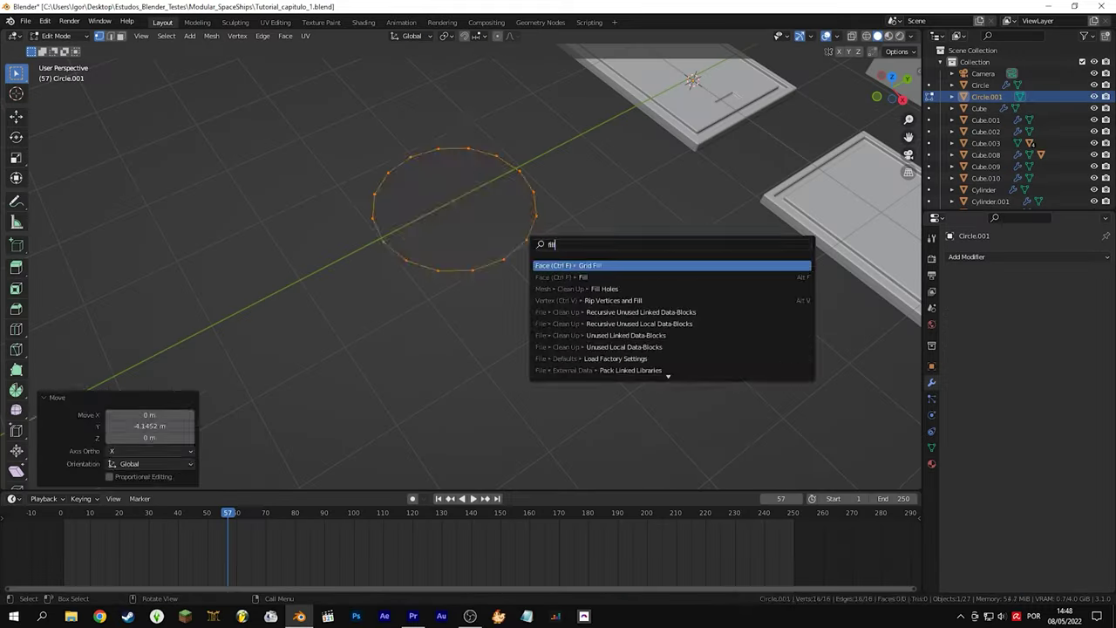
Fill the selected circle with a grid of faces
{"action": "key", "text": "Return"}
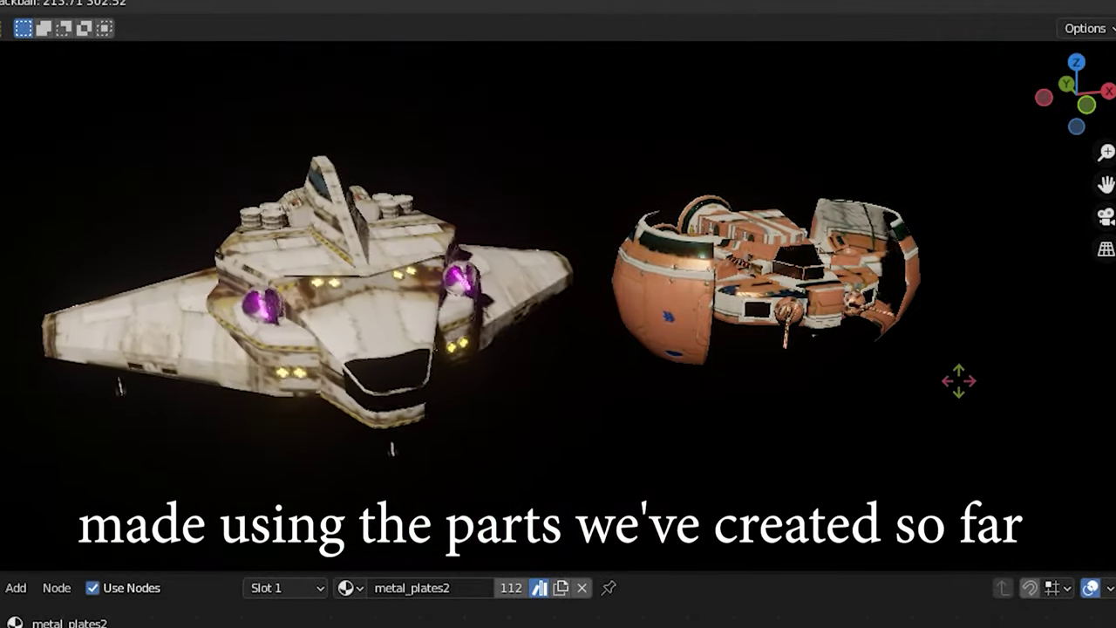
Confirm the ship's new trackball rotation
{"action": "left_click", "coordinate": [820, 250]}
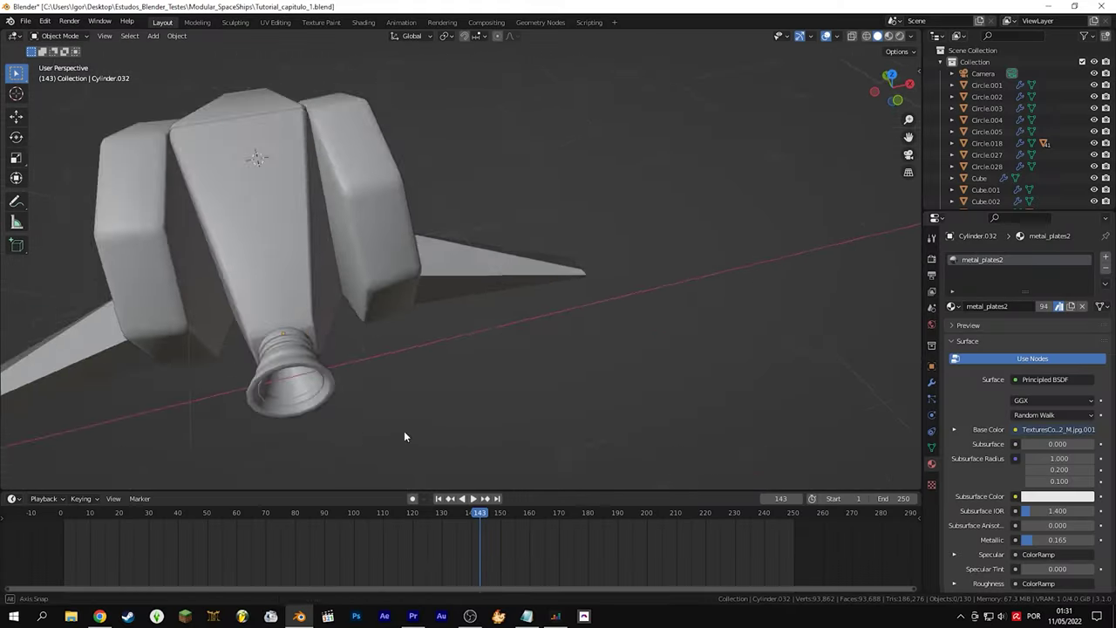
Zoom the view in on the textured ships
{"action": "scroll", "coordinate": [293, 355], "scroll_direction": "up", "scroll_amount": 3}
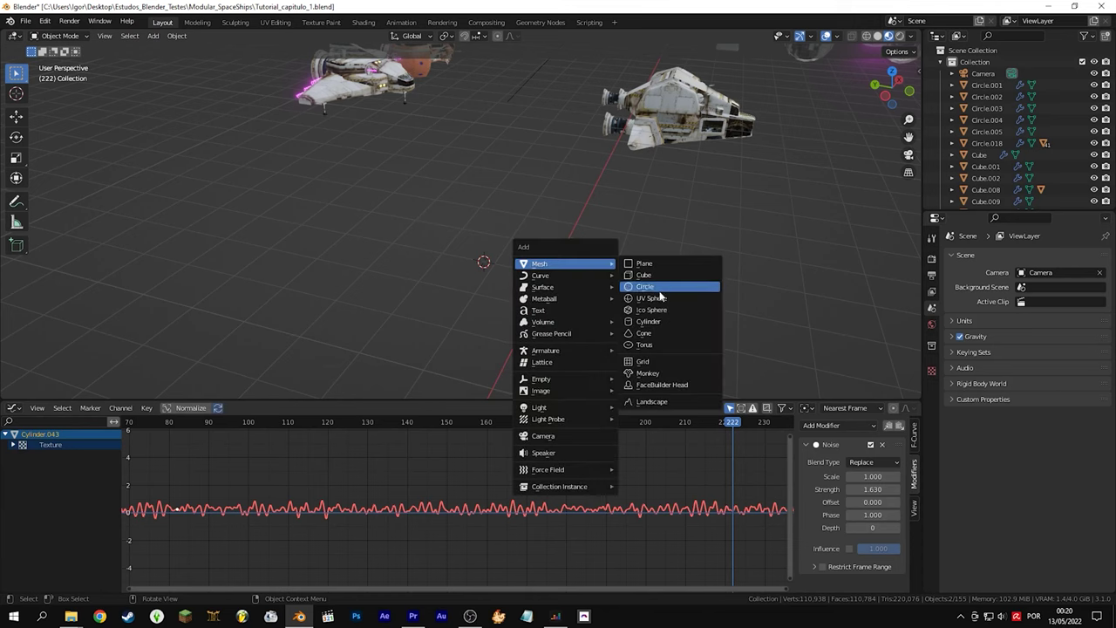
Add a flame cylinder with a Subdivision modifier to smooth it
{"action": "left_click", "coordinate": [665, 322]}
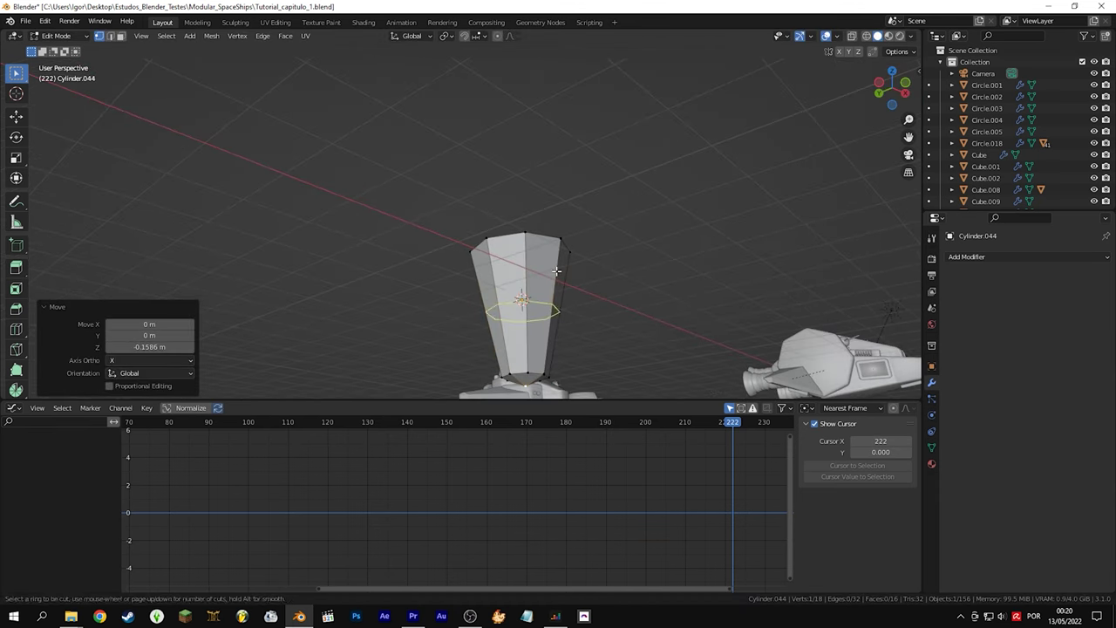
{"action": "left_click", "coordinate": [985, 257]}
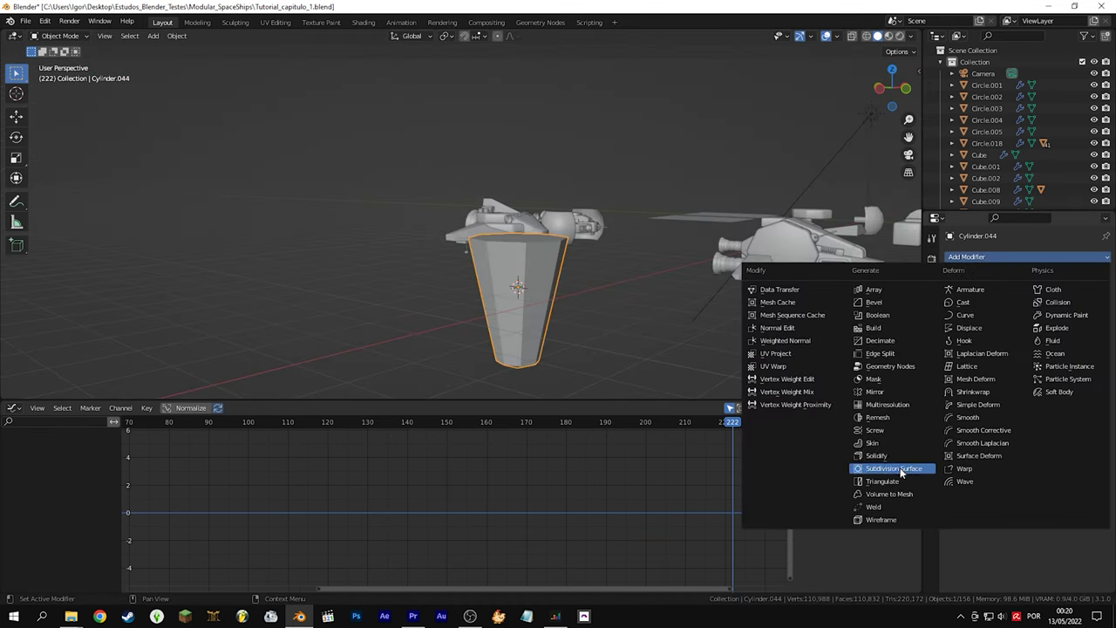
{"action": "left_click", "coordinate": [900, 470]}
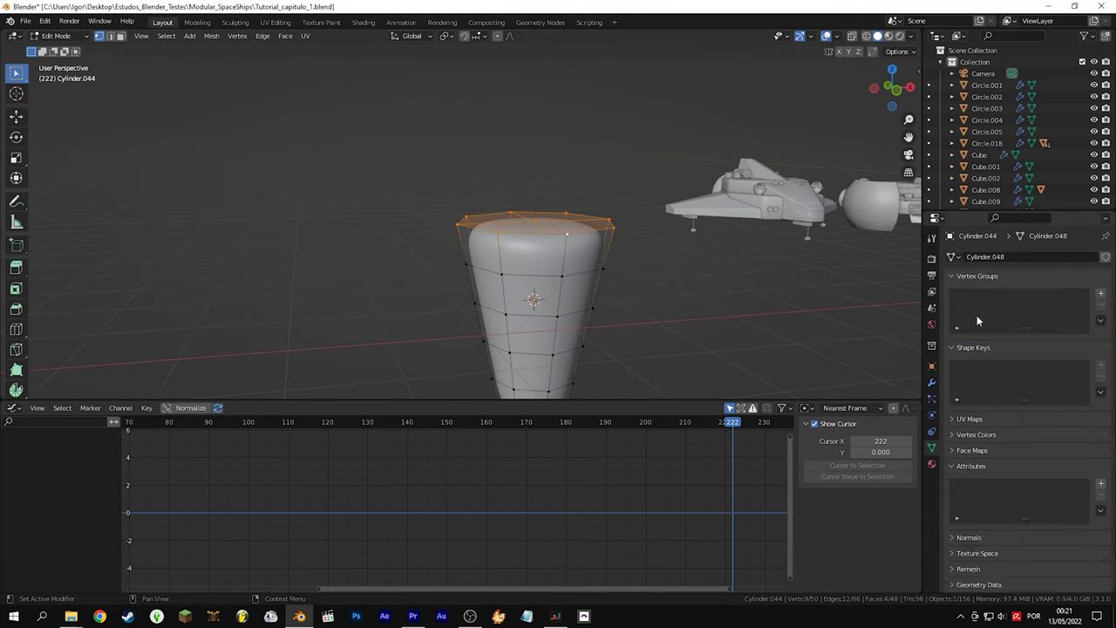
Create a 'lock' vertex group and add a Wave modifier limited to it
{"action": "left_click", "coordinate": [977, 302]}
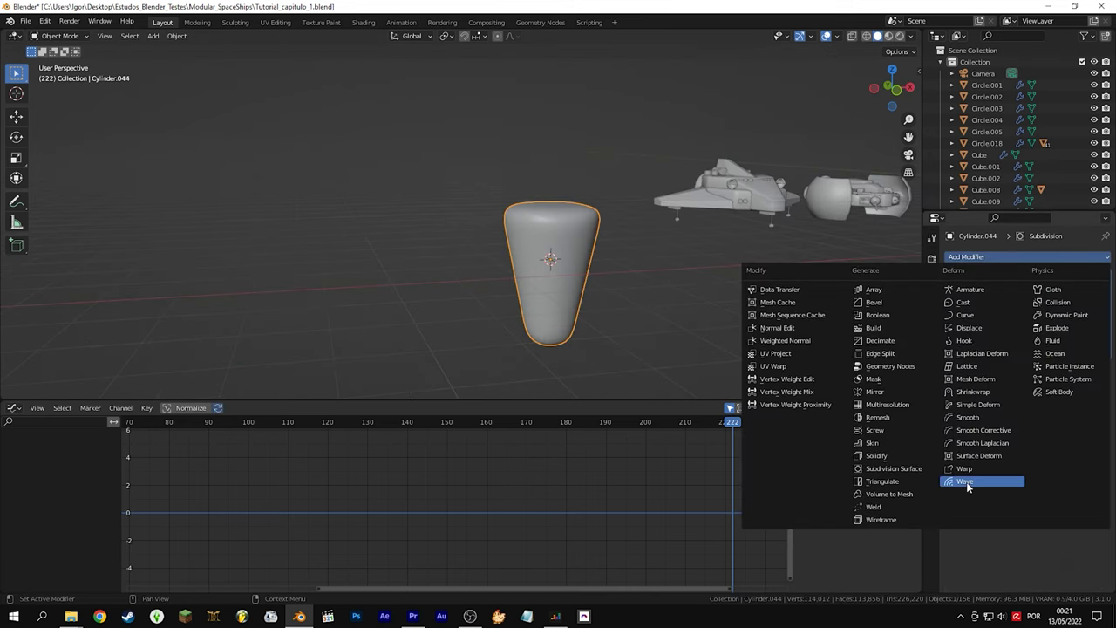
{"action": "left_click", "coordinate": [966, 482]}
{"action": "left_click", "coordinate": [1046, 481]}
{"action": "left_click", "coordinate": [1037, 358]}
{"action": "key", "text": "space"}
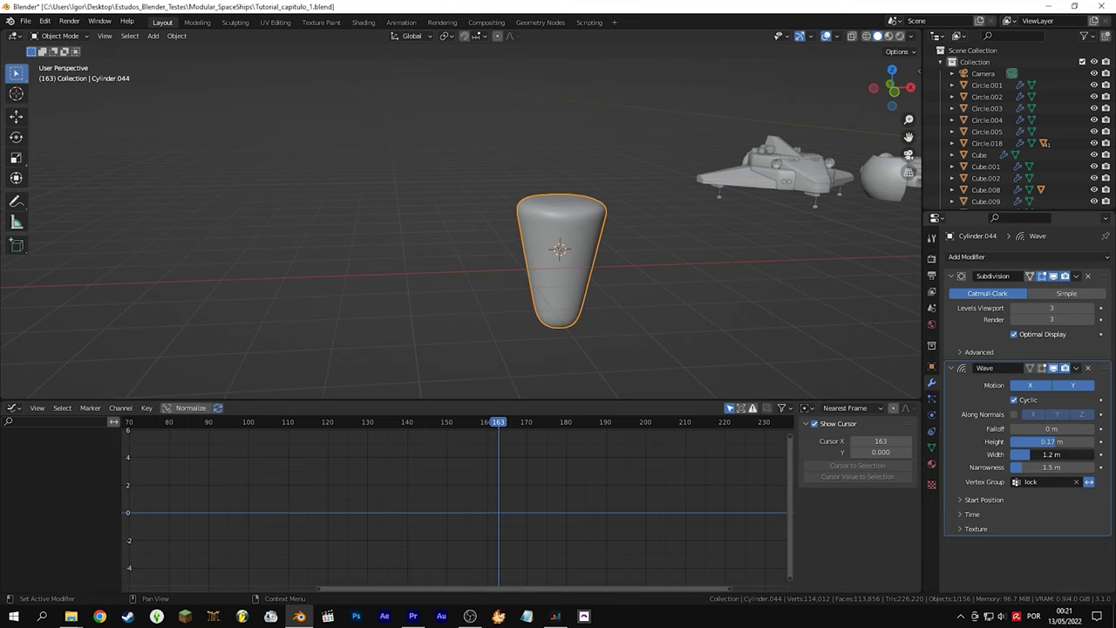
Drive the wave with a new Clouds texture and add a strong Noise modifier to its curve
{"action": "key", "text": "KP_1"}
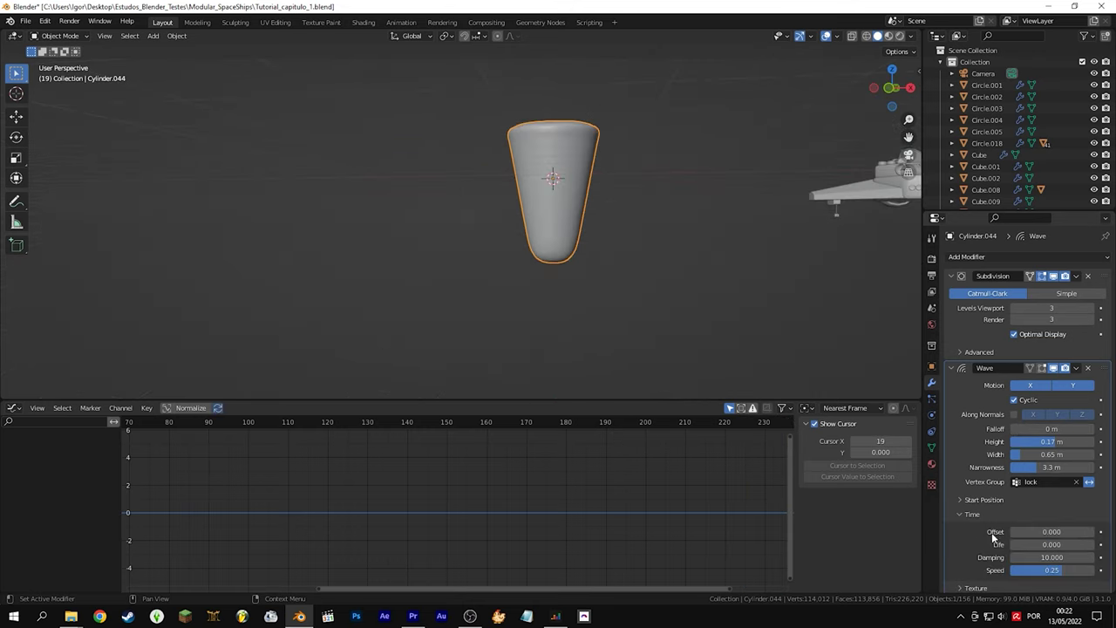
{"action": "left_click", "coordinate": [972, 513]}
{"action": "scroll", "coordinate": [1027, 558], "scroll_direction": "down", "scroll_amount": 1}
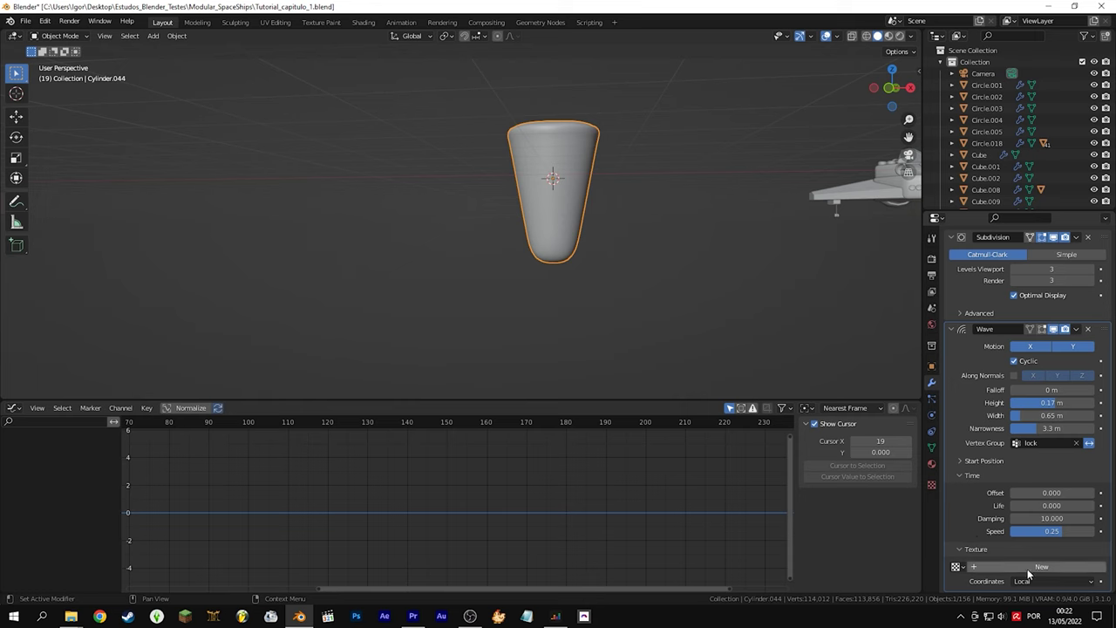
{"action": "left_click", "coordinate": [1099, 567]}
{"action": "left_click", "coordinate": [1003, 292]}
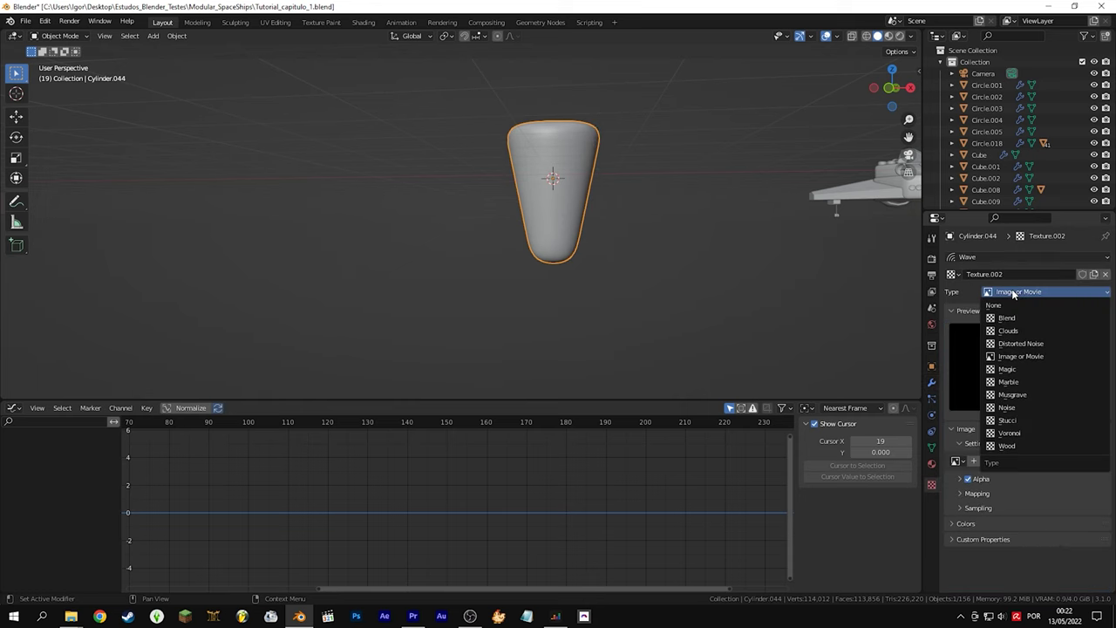
{"action": "left_click", "coordinate": [997, 336]}
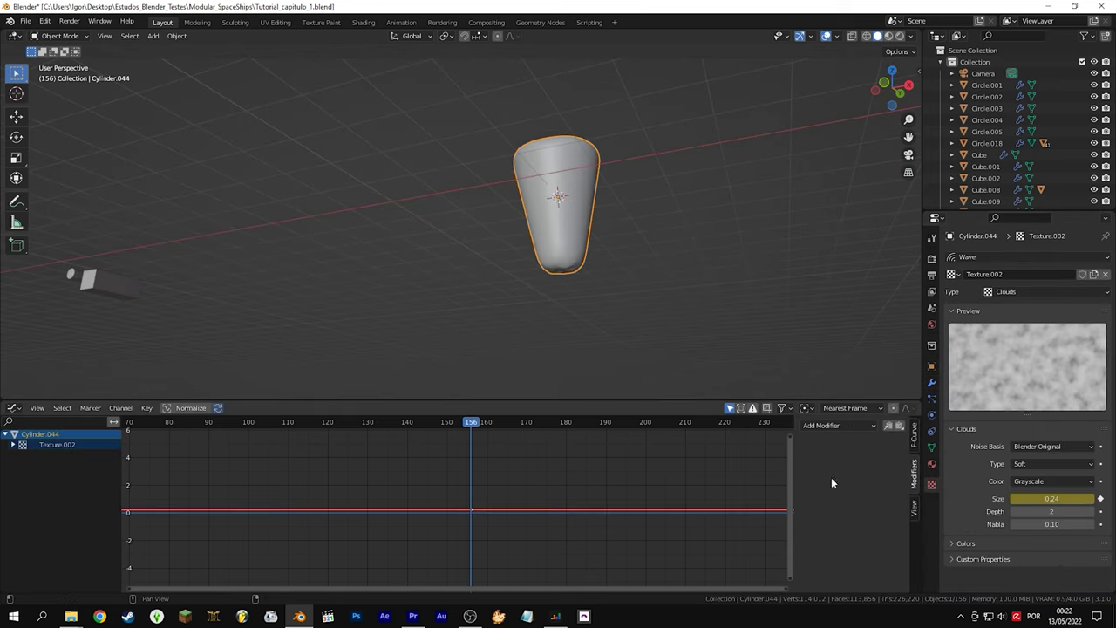
{"action": "left_click_drag", "start_coordinate": [2, 397], "coordinate": [3, 301]}
{"action": "left_click", "coordinate": [12, 311]}
{"action": "key", "text": "Escape"}
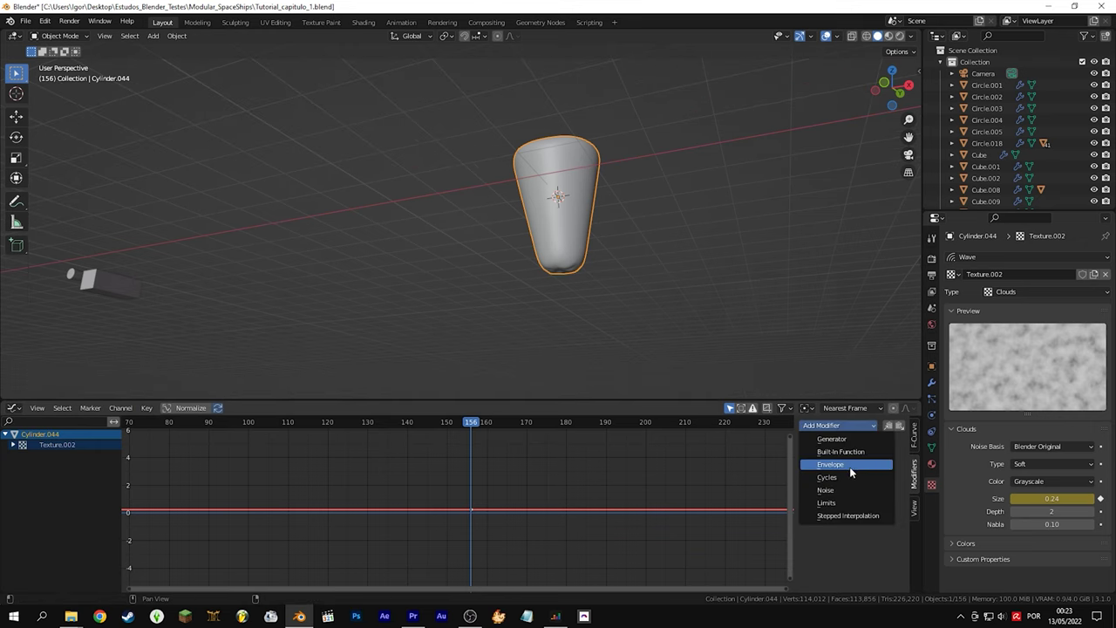
{"action": "left_click", "coordinate": [851, 493]}
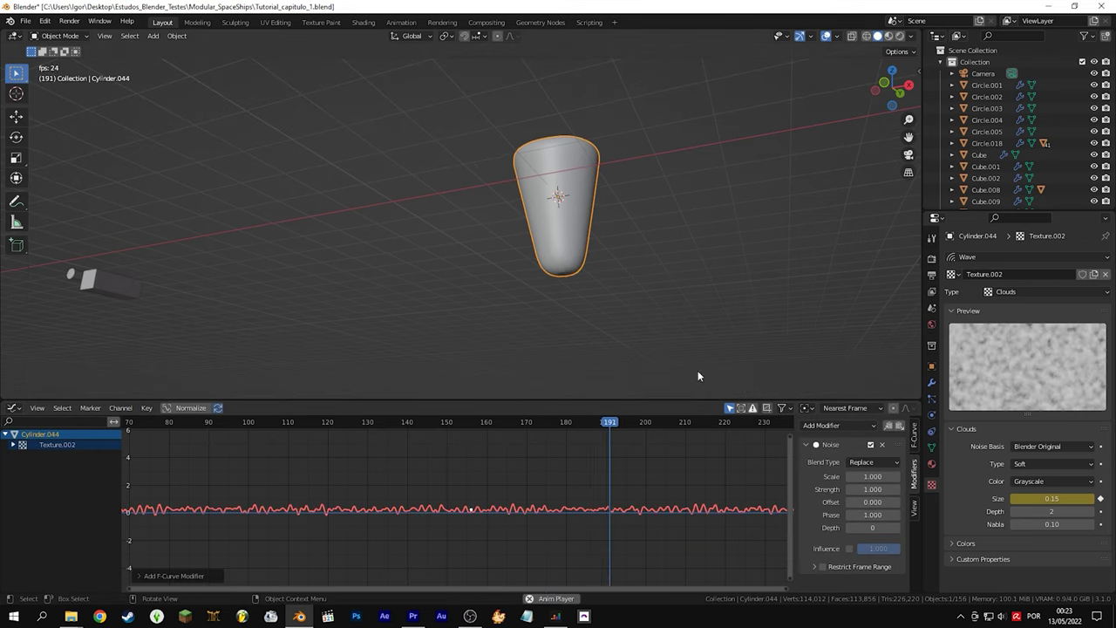
{"action": "left_click_drag", "start_coordinate": [859, 489], "coordinate": [898, 489]}
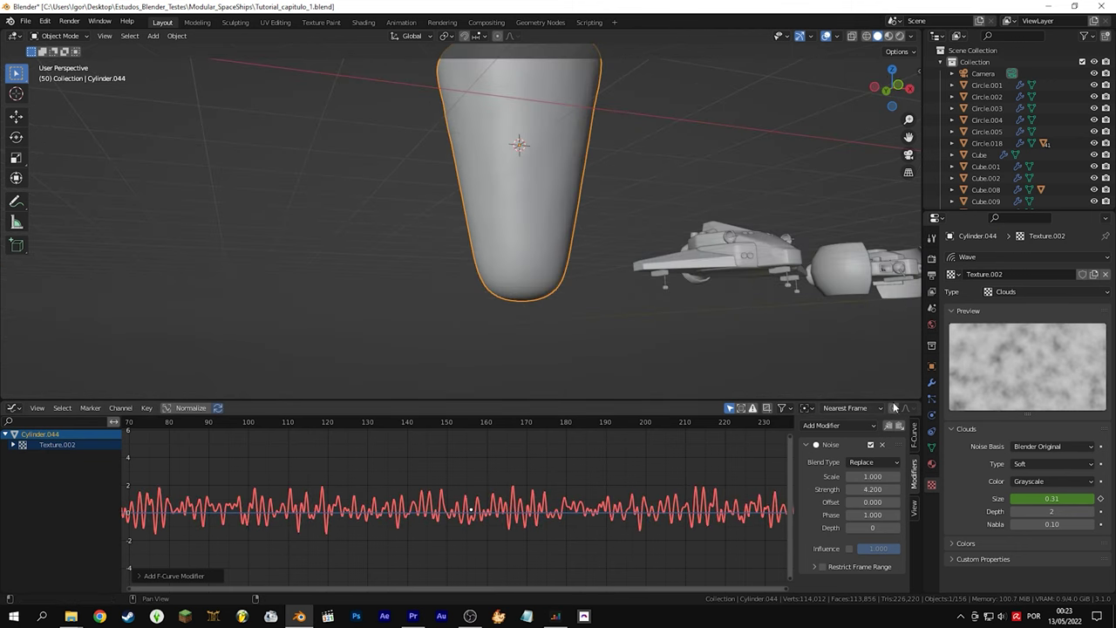
Retune the wave to -1.8 m height, wider ripples, more narrowness and slightly slower speed
{"action": "left_click", "coordinate": [931, 384]}
{"action": "scroll", "coordinate": [1001, 443], "scroll_direction": "down", "scroll_amount": 2}
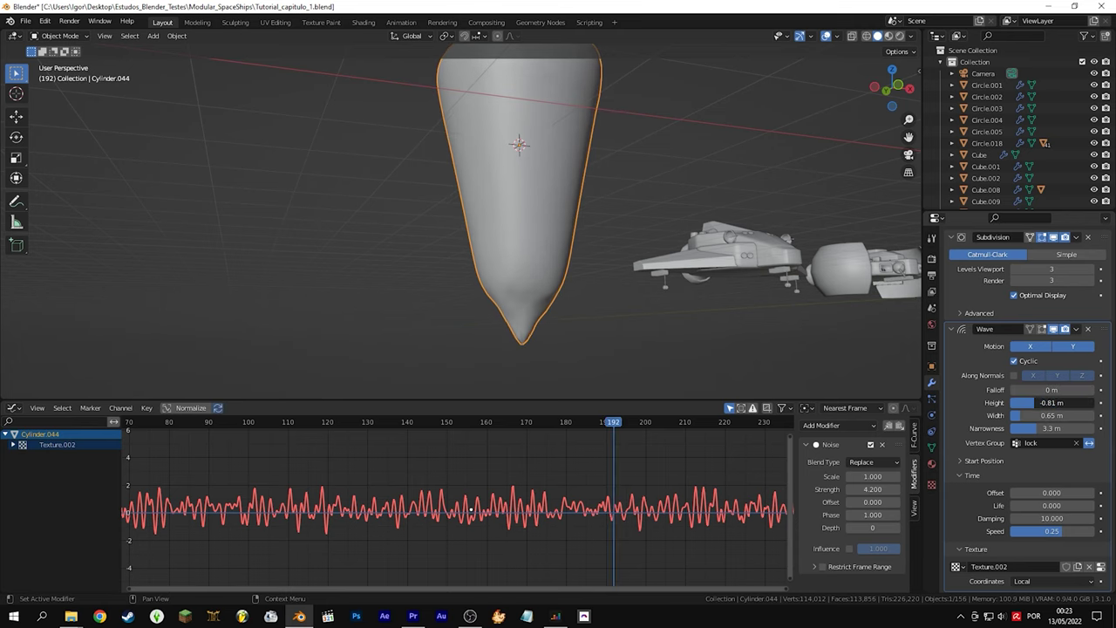
{"action": "mouse_move", "coordinate": [1034, 403]}
{"action": "left_mouse_down"}
{"action": "mouse_move", "coordinate": [1059, 403]}
{"action": "mouse_move", "coordinate": [1033, 411]}
{"action": "left_mouse_up"}
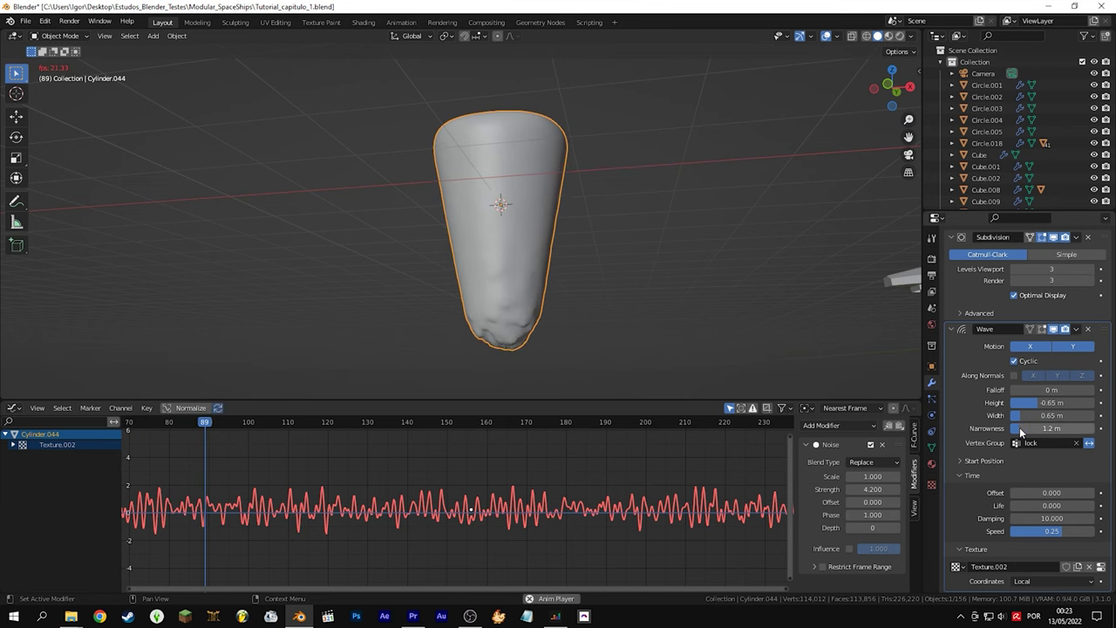
{"action": "mouse_move", "coordinate": [1016, 416]}
{"action": "left_mouse_down"}
{"action": "mouse_move", "coordinate": [1055, 417]}
{"action": "mouse_move", "coordinate": [1027, 420]}
{"action": "left_mouse_up"}
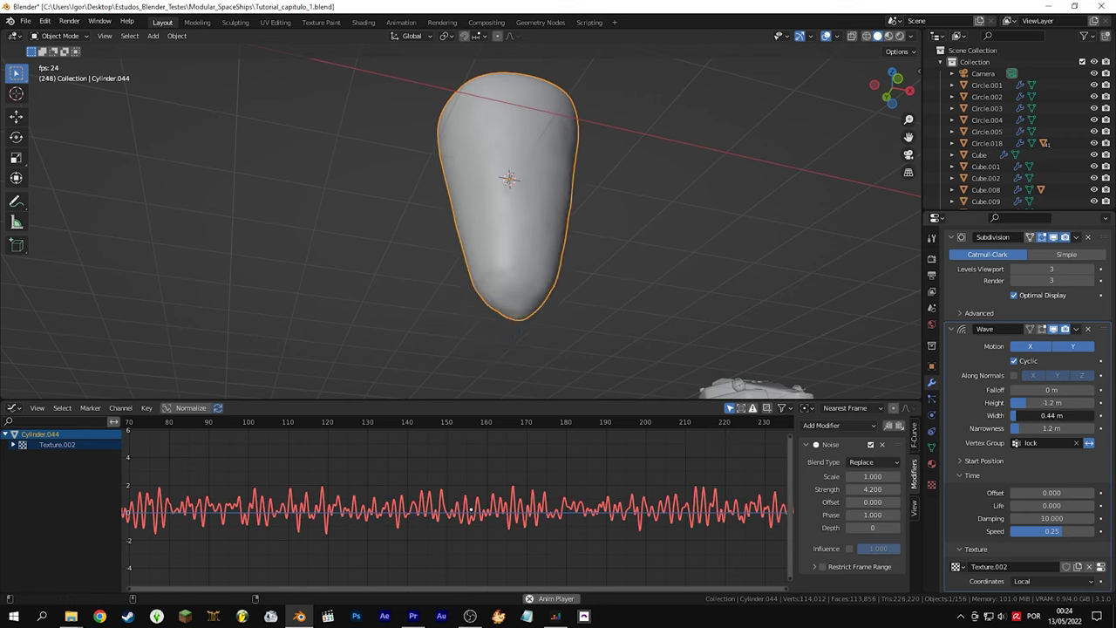
{"action": "middle_click_drag", "start_coordinate": [898, 349], "coordinate": [842, 333]}
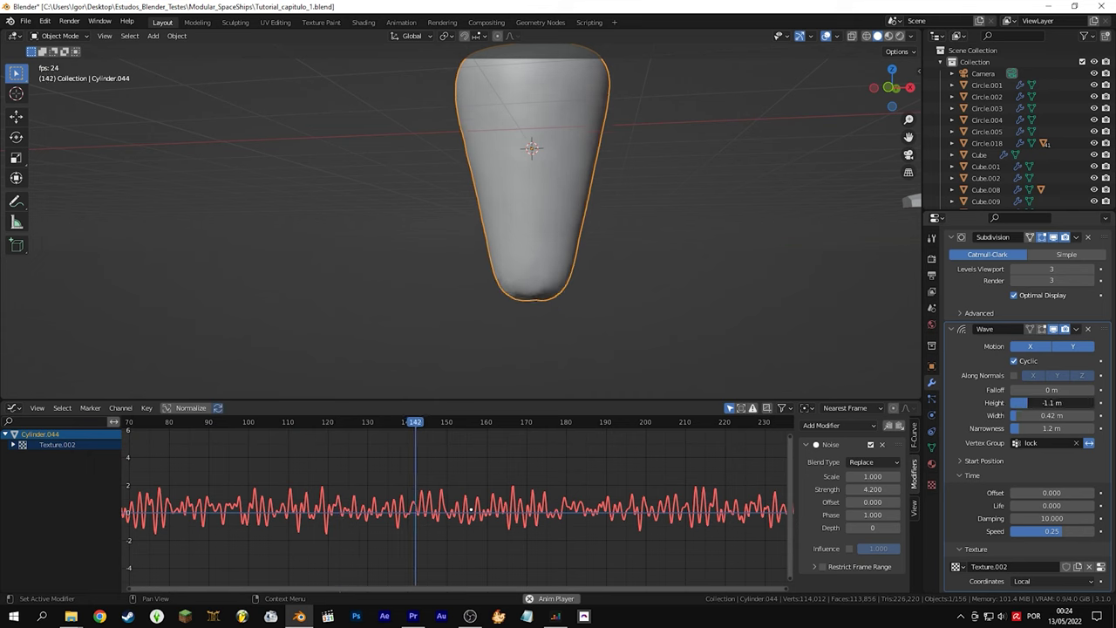
{"action": "middle_click_drag", "start_coordinate": [663, 174], "coordinate": [706, 131]}
{"action": "left_click", "coordinate": [706, 132]}
{"action": "left_click_drag", "start_coordinate": [1029, 433], "coordinate": [1039, 433]}
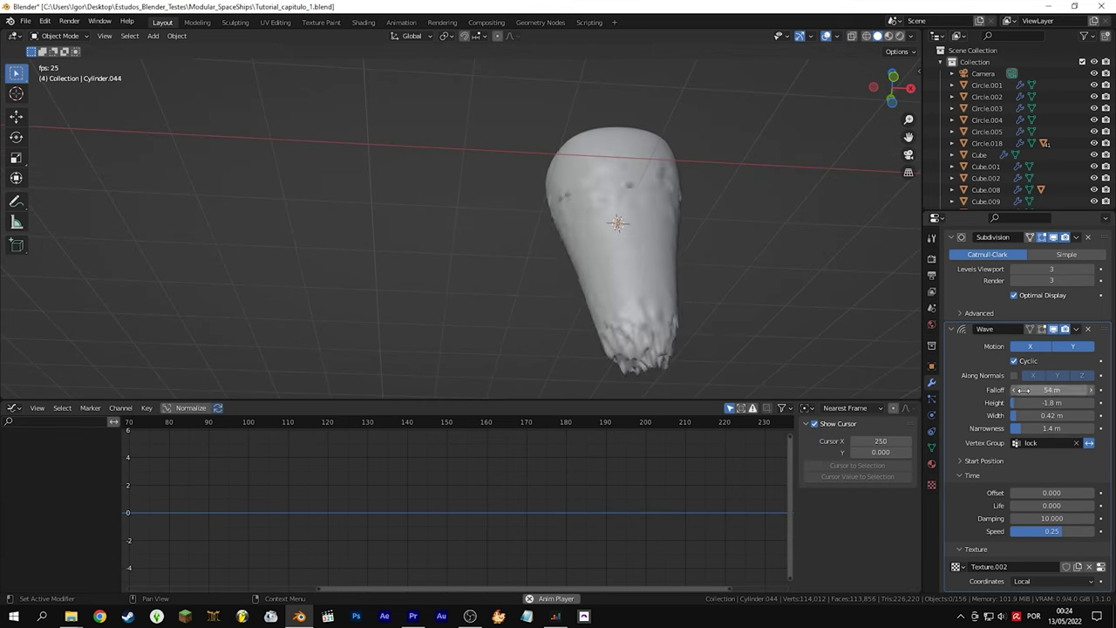
{"action": "left_click_drag", "start_coordinate": [1033, 530], "coordinate": [1025, 531]}
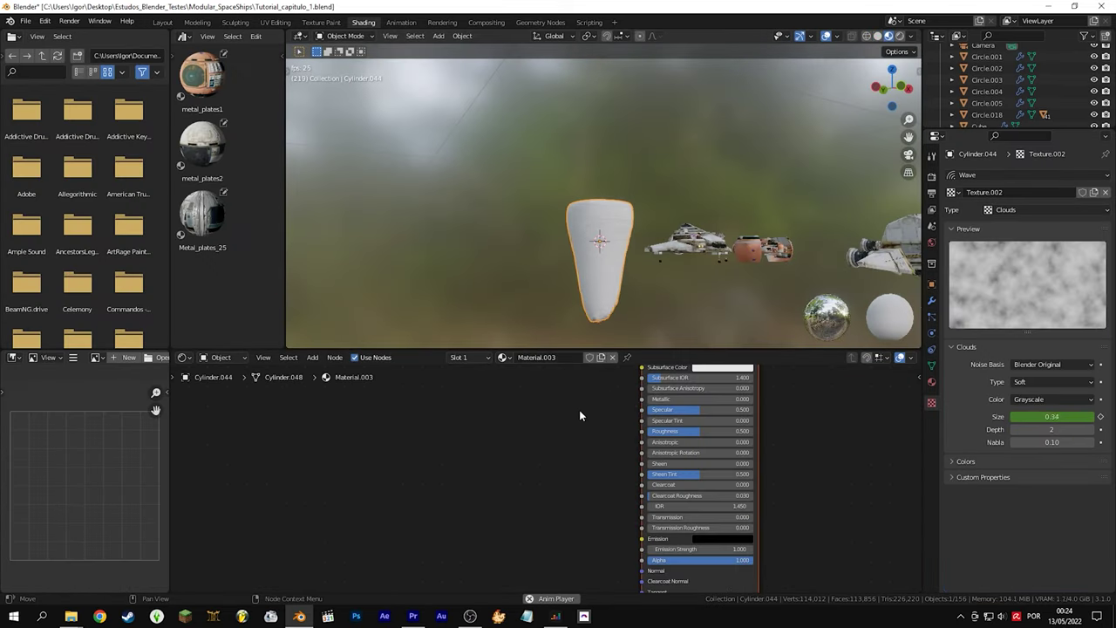
Set the flame material's Mapping Scale Z to 0.23
{"action": "scroll", "coordinate": [613, 405], "scroll_direction": "down", "scroll_amount": 3}
{"action": "key", "text": "shift+a"}
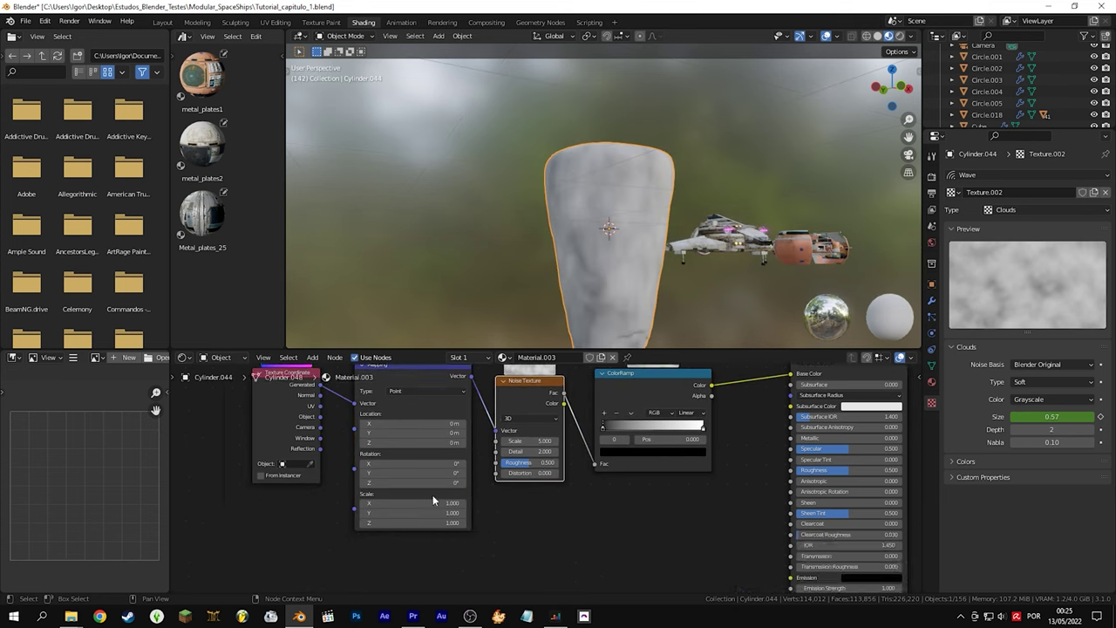
{"action": "scroll", "coordinate": [410, 496], "scroll_direction": "up", "scroll_amount": 2}
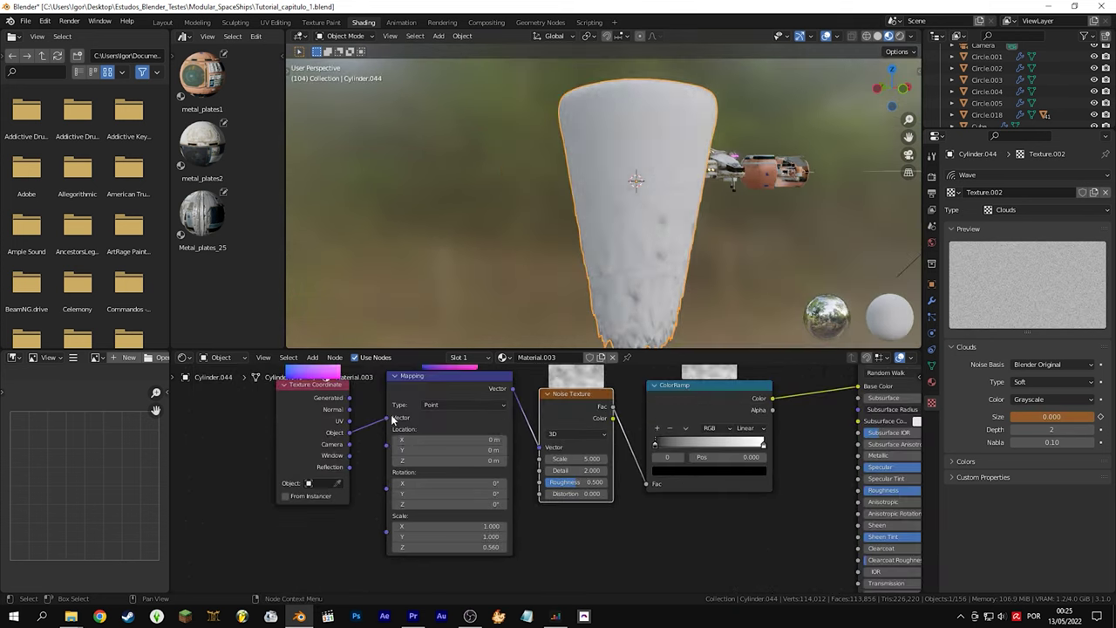
{"action": "double_click", "coordinate": [449, 546]}
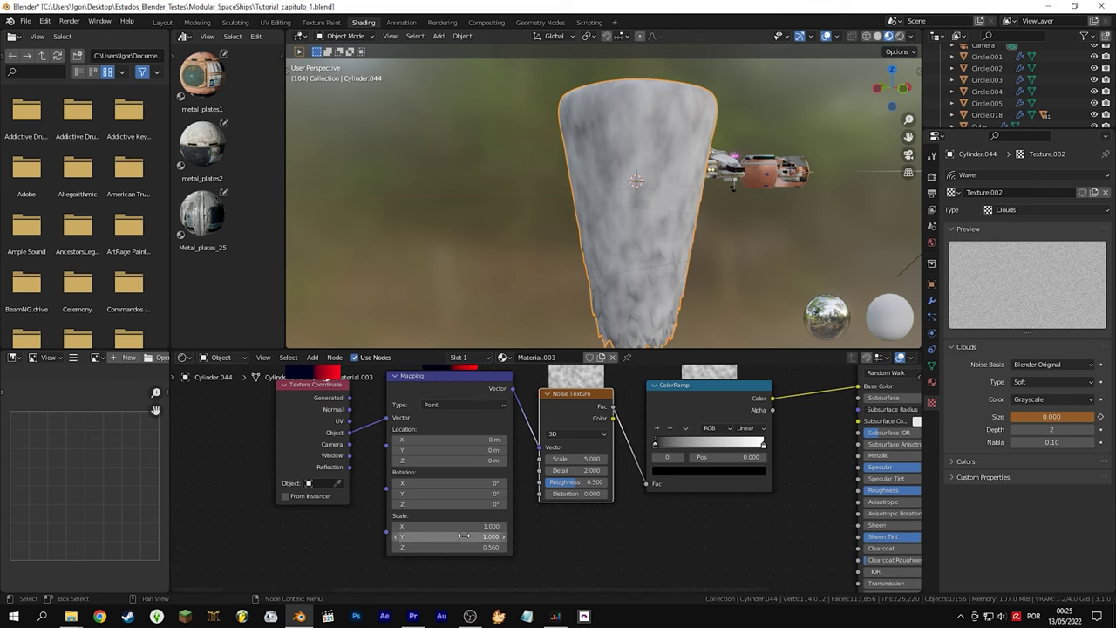
{"action": "type", "text": "0.23"}
{"action": "key", "text": "Return"}
Recolour the ColorRamp stops teal and orange, slide one to 0.67, and set Noise Scale 3.4
{"action": "key", "text": "r"}
{"action": "key", "text": "r"}
{"action": "right_click", "coordinate": [652, 212]}
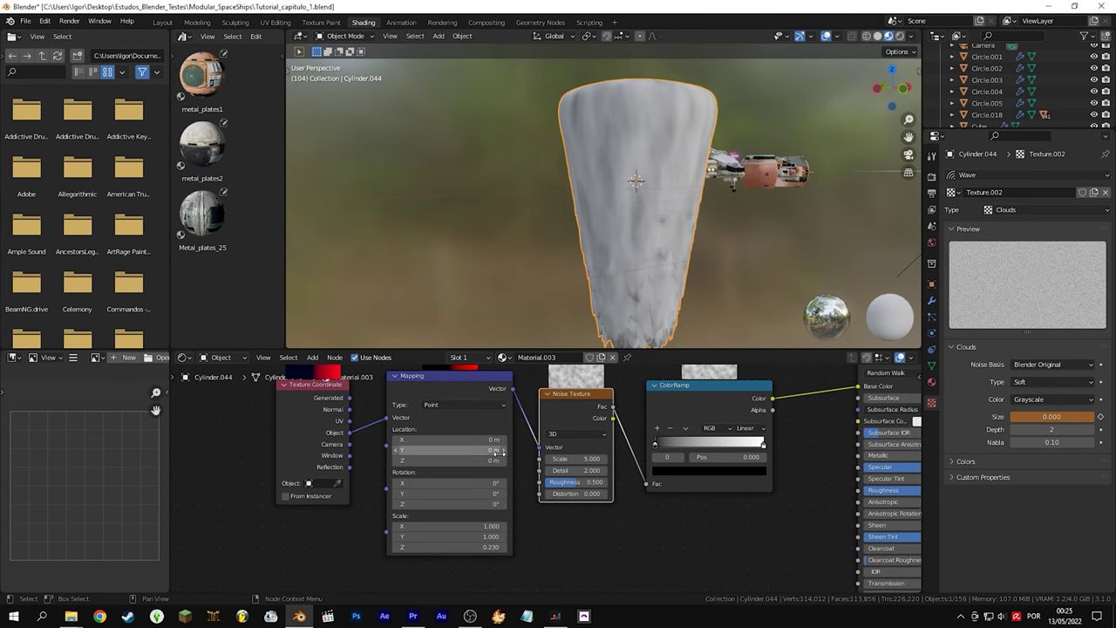
{"action": "middle_click_drag", "start_coordinate": [750, 523], "coordinate": [707, 555]}
{"action": "left_click", "coordinate": [671, 504]}
{"action": "left_click", "coordinate": [673, 386]}
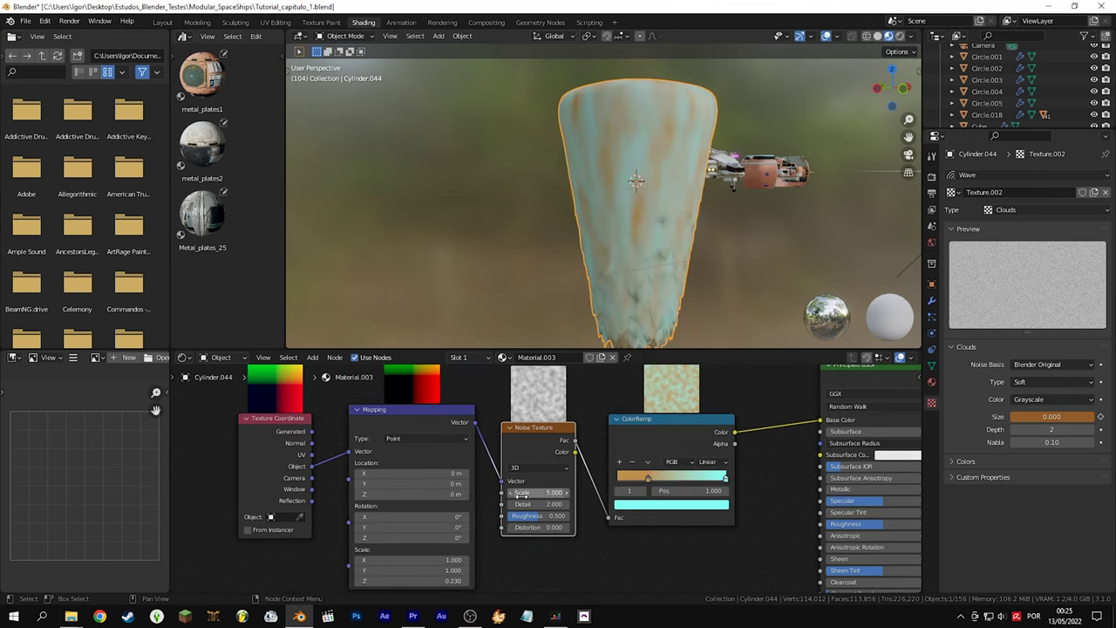
{"action": "scroll", "coordinate": [680, 462], "scroll_direction": "up", "scroll_amount": 1}
{"action": "mouse_move", "coordinate": [689, 459]}
{"action": "left_mouse_down"}
{"action": "mouse_move", "coordinate": [712, 462]}
{"action": "mouse_move", "coordinate": [705, 469]}
{"action": "left_mouse_up"}
{"action": "left_click_drag", "start_coordinate": [562, 471], "coordinate": [532, 472]}
Drive Mapping Location Z with #frame so the flame animates
{"action": "left_click_drag", "start_coordinate": [414, 477], "coordinate": [449, 477]}
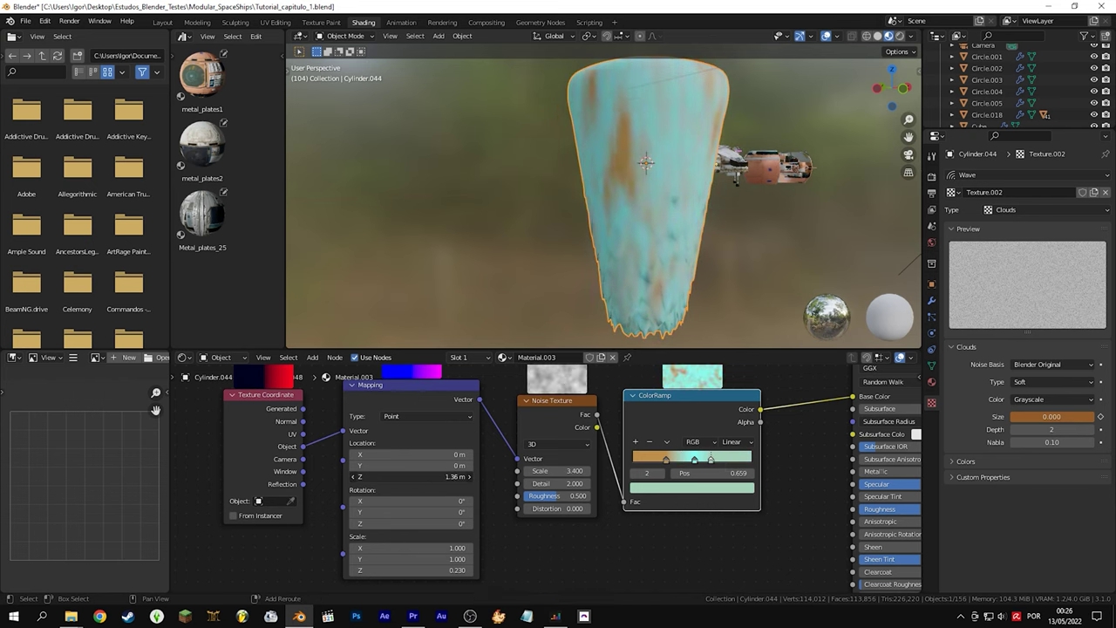
{"action": "scroll", "coordinate": [393, 477], "scroll_direction": "up", "scroll_amount": 2}
{"action": "double_click", "coordinate": [394, 477]}
{"action": "type", "text": "#fra"}
{"action": "left_click_drag", "start_coordinate": [388, 477], "coordinate": [449, 479]}
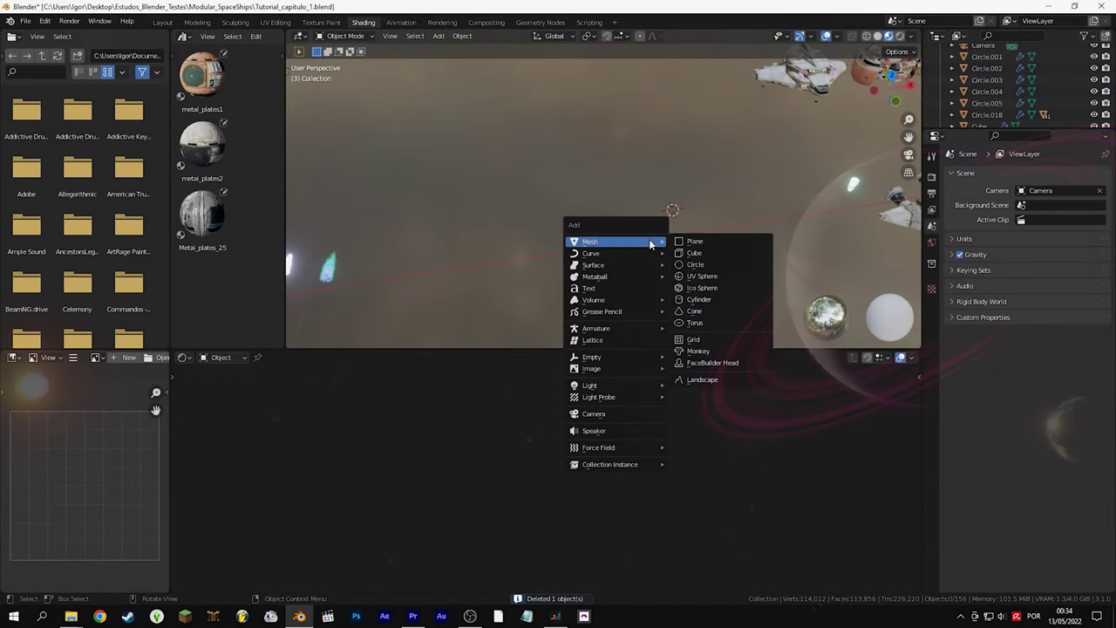
Add a cube and give it a new material named Volume_combustion
{"action": "left_click", "coordinate": [709, 232]}
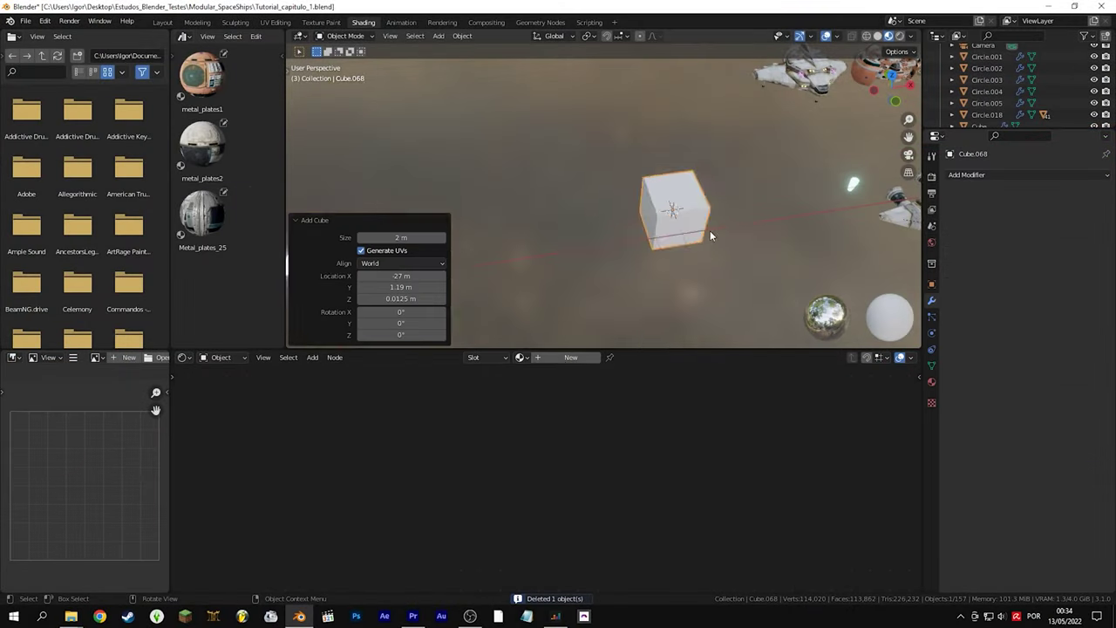
{"action": "left_click", "coordinate": [565, 359]}
{"action": "double_click", "coordinate": [530, 357]}
{"action": "type", "text": "Volume_combustion"}
{"action": "key", "text": "Return"}
Add a spherical Gradient Texture with mapping nodes, X location 0 and scale 2 on Y and Z
{"action": "key", "text": "shift+a"}
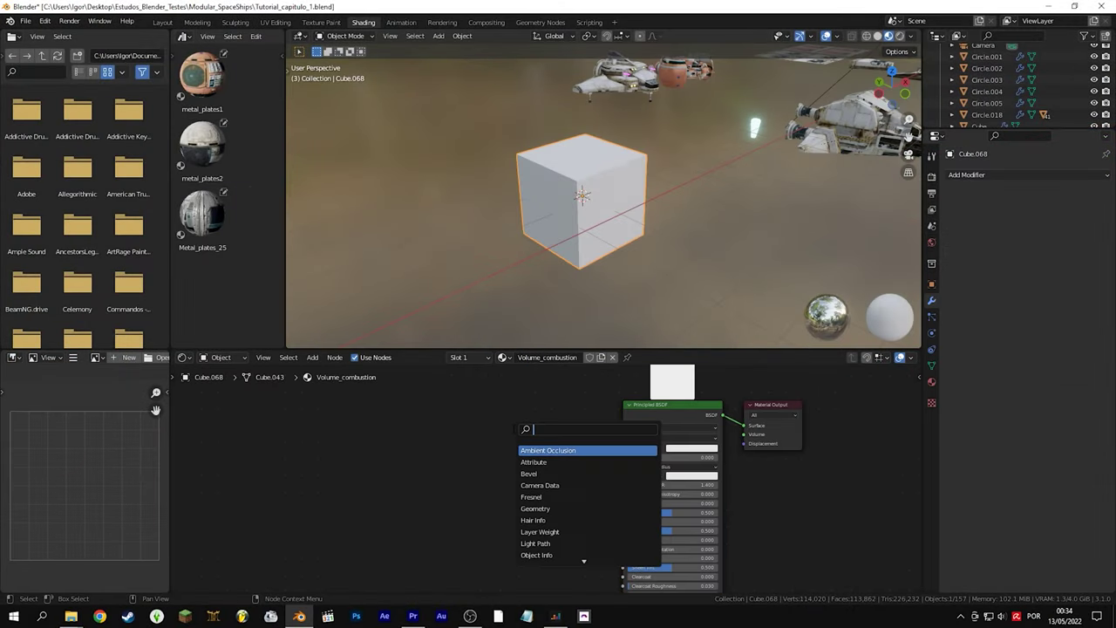
{"action": "key", "text": "Return"}
{"action": "left_click", "coordinate": [505, 476]}
{"action": "scroll", "coordinate": [505, 475], "scroll_direction": "up", "scroll_amount": 2}
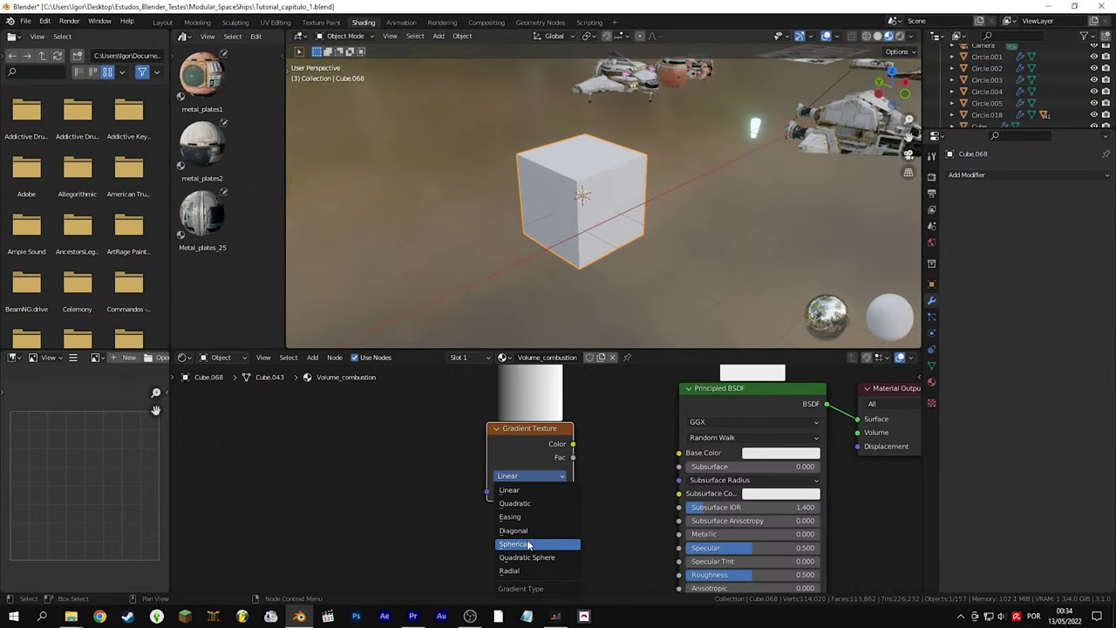
{"action": "left_click_drag", "start_coordinate": [573, 444], "coordinate": [679, 452]}
{"action": "key", "text": "ctrl+t"}
{"action": "left_click_drag", "start_coordinate": [431, 487], "coordinate": [432, 474]}
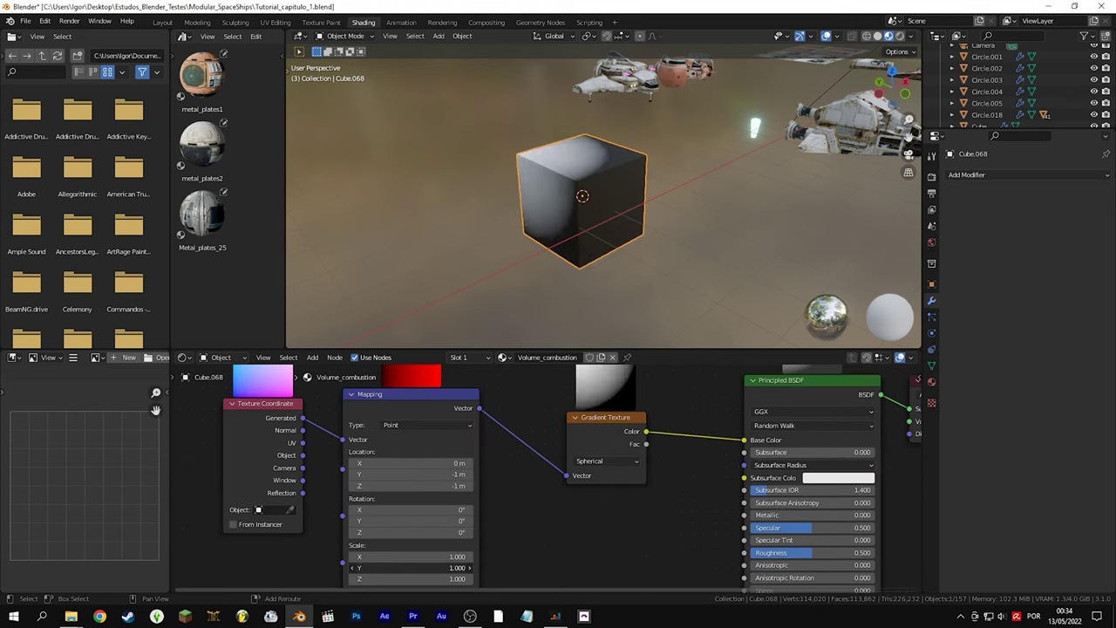
{"action": "key", "text": "Home"}
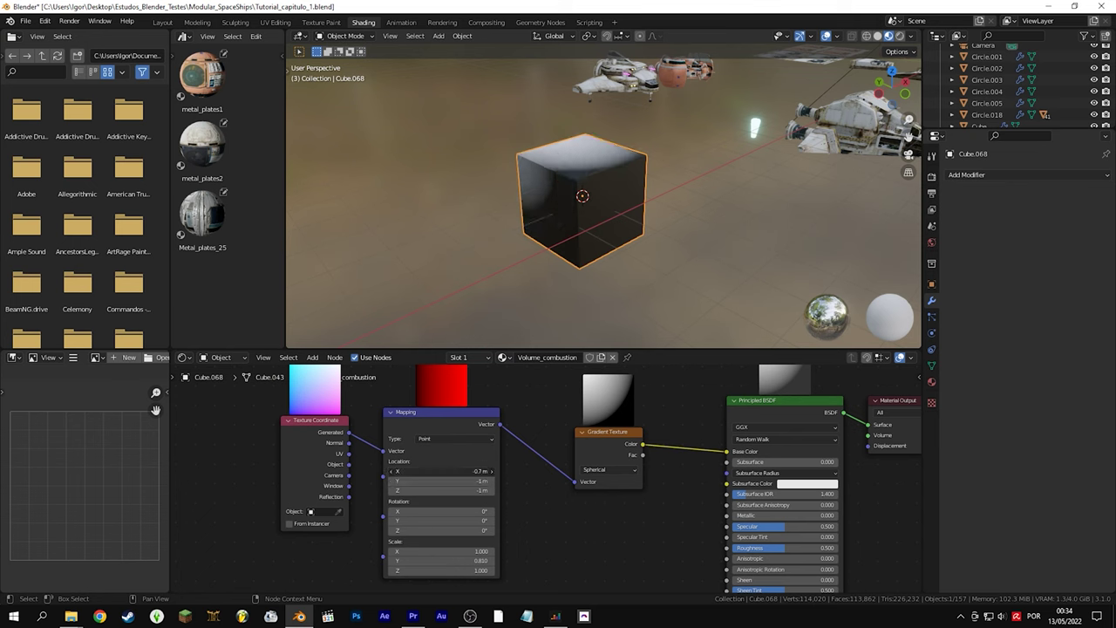
{"action": "left_click_drag", "start_coordinate": [440, 471], "coordinate": [446, 471]}
{"action": "scroll", "coordinate": [463, 538], "scroll_direction": "up", "scroll_amount": 2}
{"action": "left_click_drag", "start_coordinate": [440, 560], "coordinate": [453, 570]}
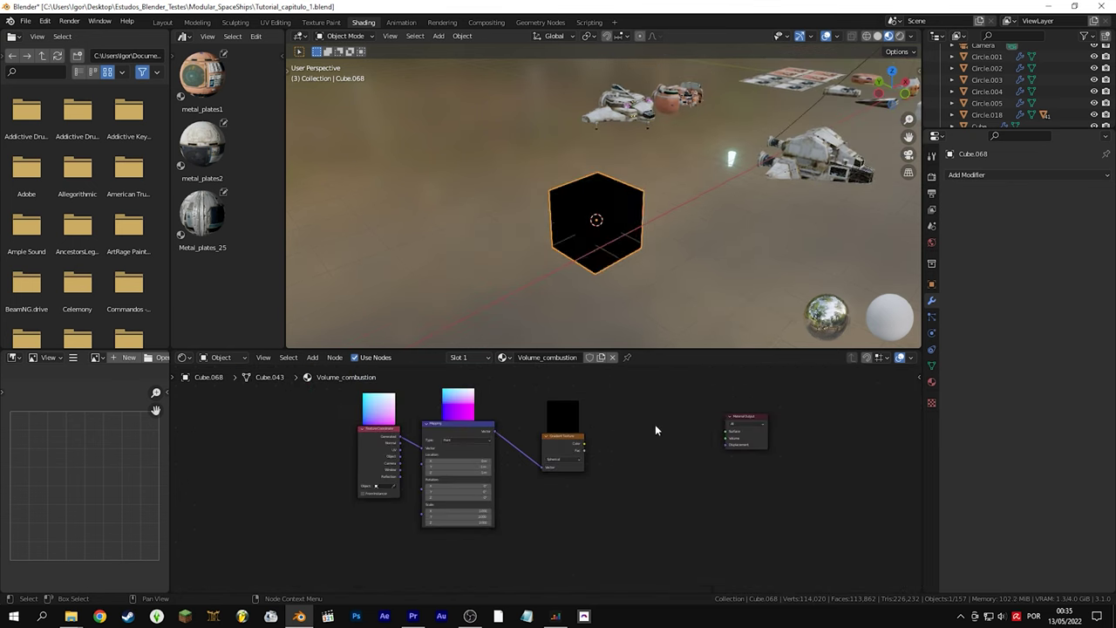
Add a Principled Volume as the volume output with the gradient driving emission strength, then stretch the cube along X
{"action": "key", "text": "shift+a"}
{"action": "type", "text": "pric"}
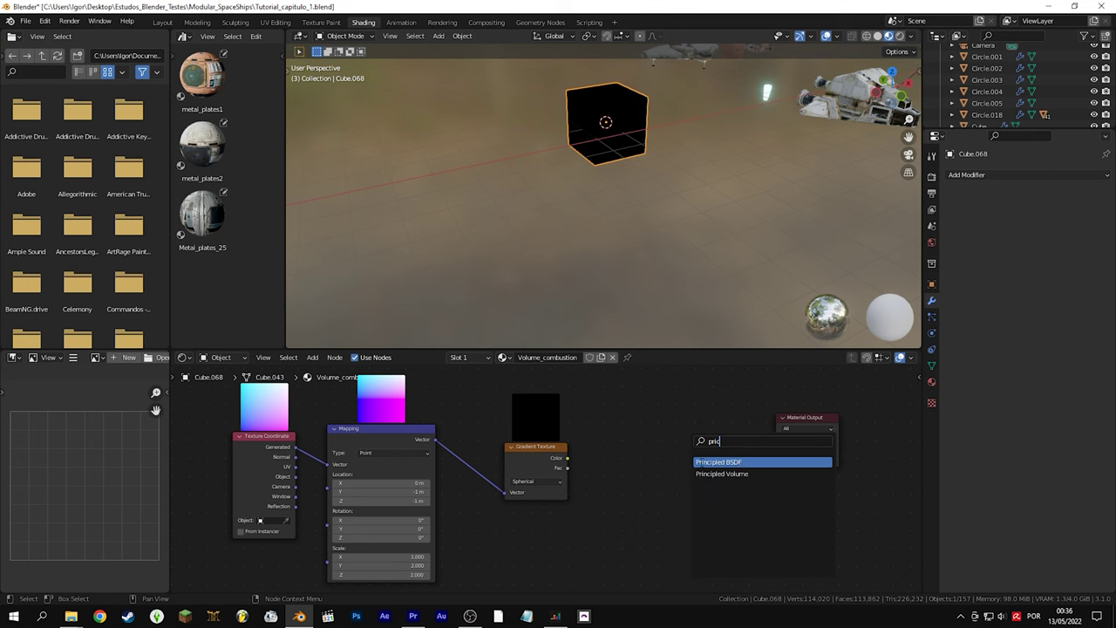
{"action": "left_click", "coordinate": [722, 474]}
{"action": "scroll", "coordinate": [697, 471], "scroll_direction": "up", "scroll_amount": 2}
{"action": "left_click_drag", "start_coordinate": [754, 402], "coordinate": [834, 454]}
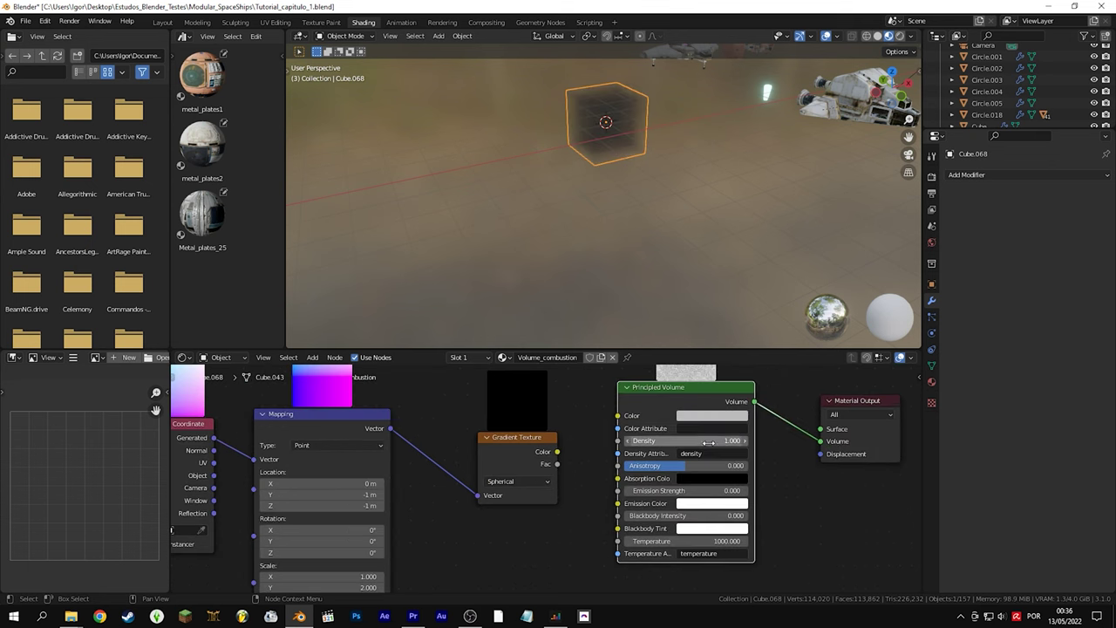
{"action": "left_click_drag", "start_coordinate": [615, 495], "coordinate": [617, 490]}
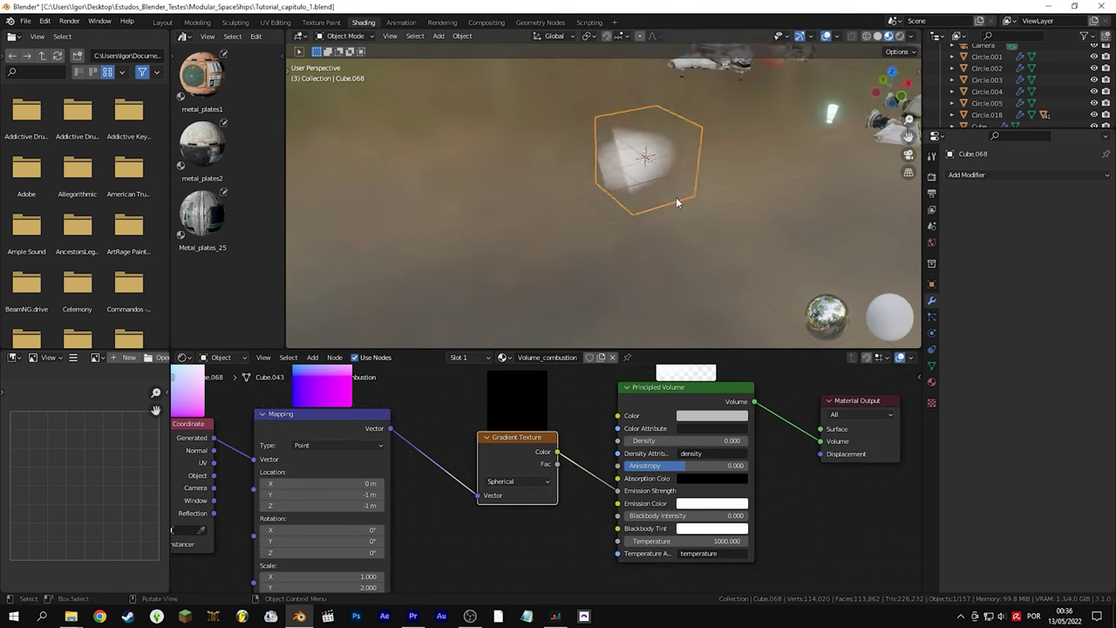
{"action": "key", "text": "s"}
{"action": "key", "text": "x"}
{"action": "scroll", "coordinate": [588, 475], "scroll_direction": "down", "scroll_amount": 5}
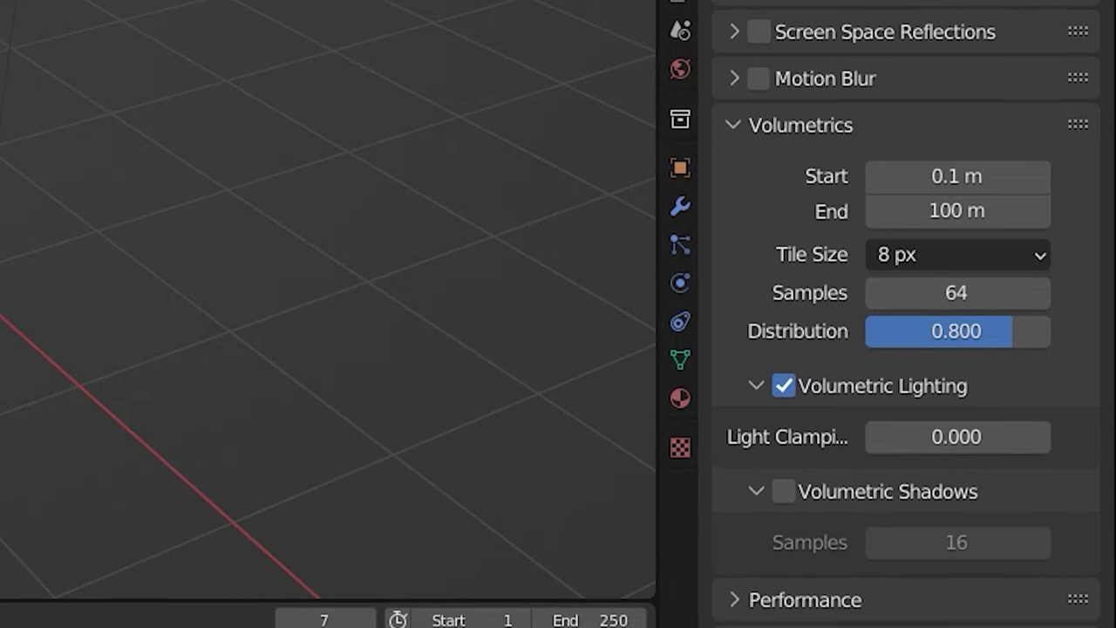
Turn on Volumetric Lighting, with volumetric tile size 2 px and 128 samples
{"action": "left_click", "coordinate": [785, 386]}
{"action": "left_click", "coordinate": [905, 255]}
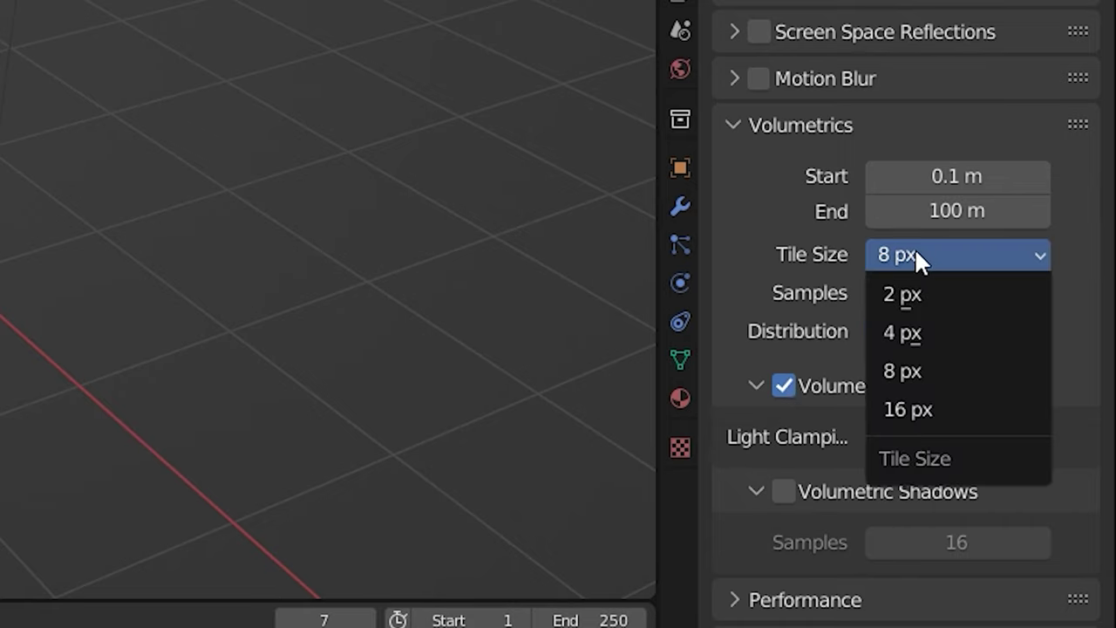
{"action": "left_click", "coordinate": [931, 294]}
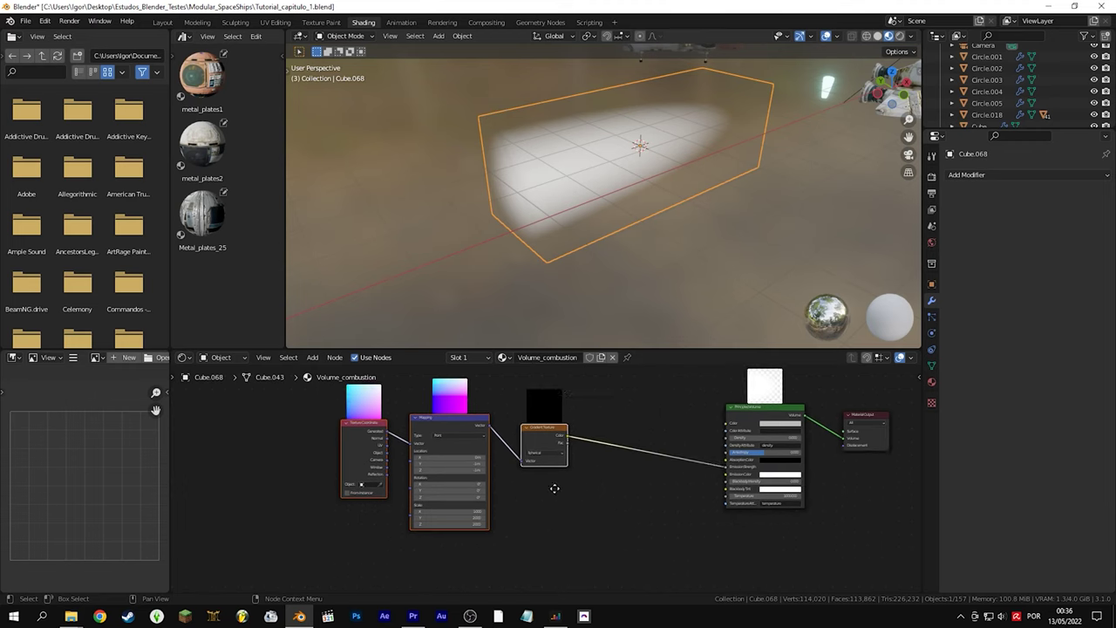
{"action": "scroll", "coordinate": [587, 420], "scroll_direction": "down", "scroll_amount": 2}
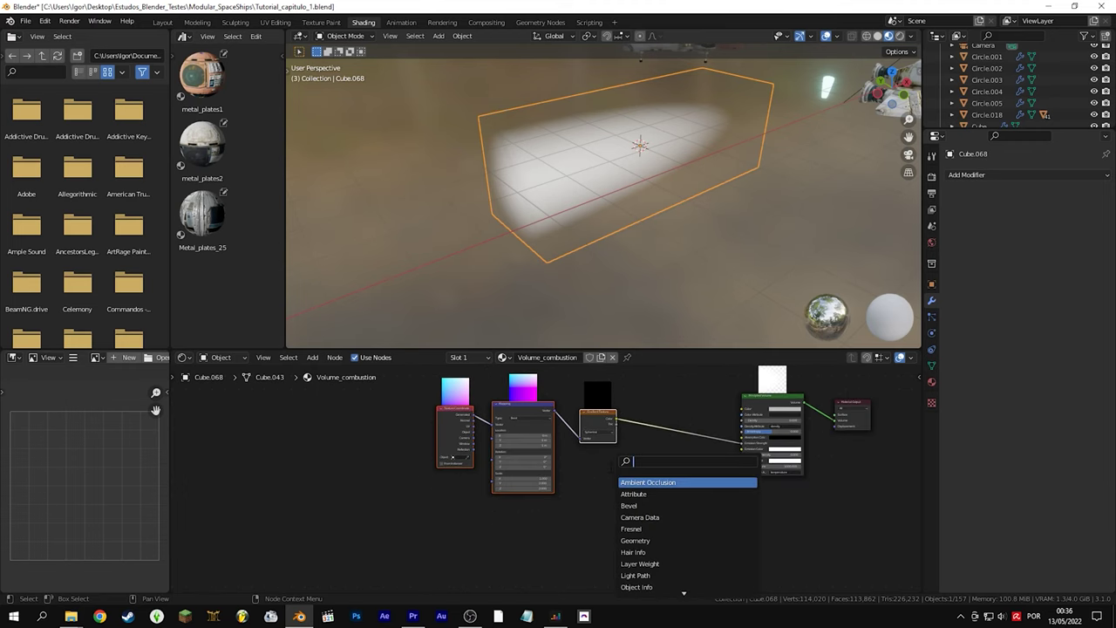
Multiply the gradient by a Noise Texture in a Multiply mix node feeding emission strength
{"action": "key", "text": "Down"}
{"action": "key", "text": "Return"}
{"action": "left_click", "coordinate": [628, 515]}
{"action": "scroll", "coordinate": [577, 460], "scroll_direction": "up", "scroll_amount": 2}
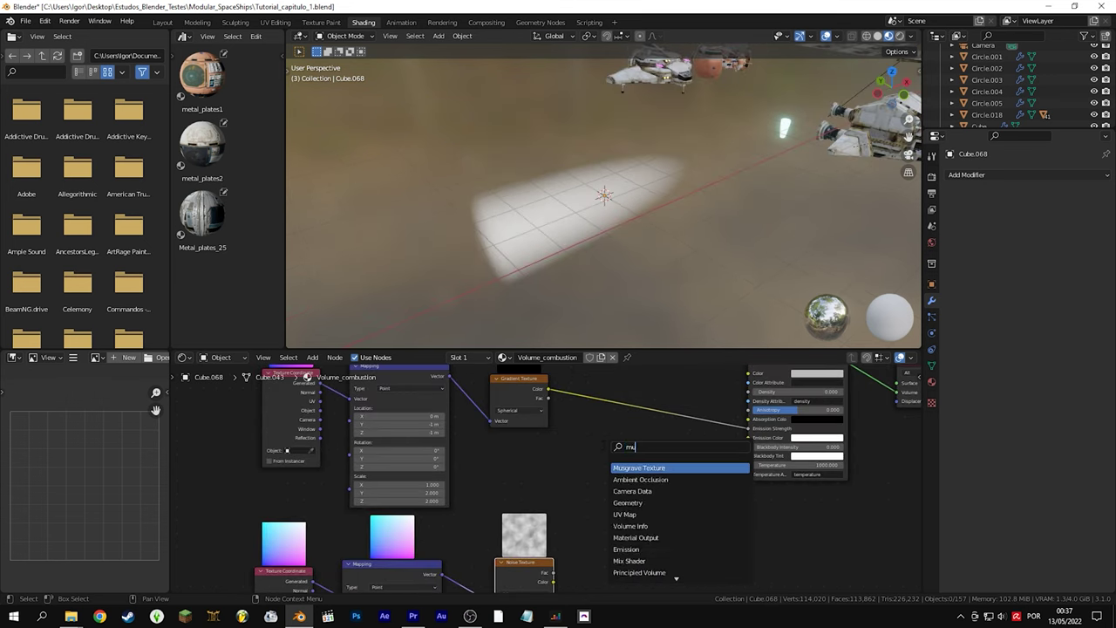
{"action": "key", "text": "Return"}
{"action": "left_click", "coordinate": [623, 436]}
{"action": "left_click", "coordinate": [632, 426]}
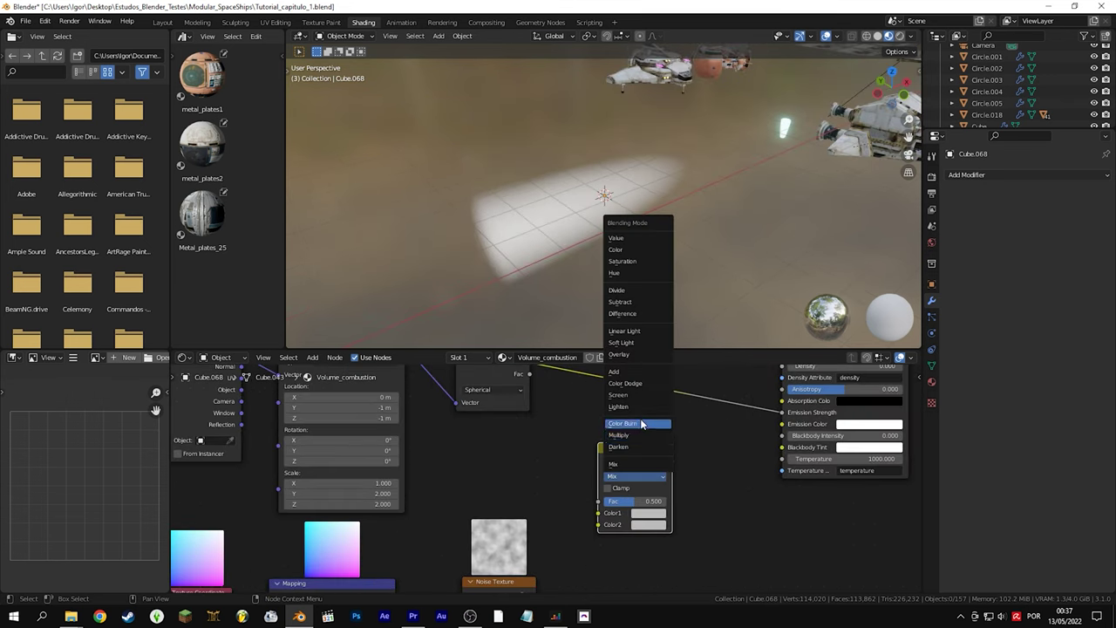
{"action": "left_click", "coordinate": [632, 404]}
{"action": "left_click_drag", "start_coordinate": [545, 558], "coordinate": [608, 490]}
{"action": "middle_click_drag", "start_coordinate": [540, 384], "coordinate": [523, 413]}
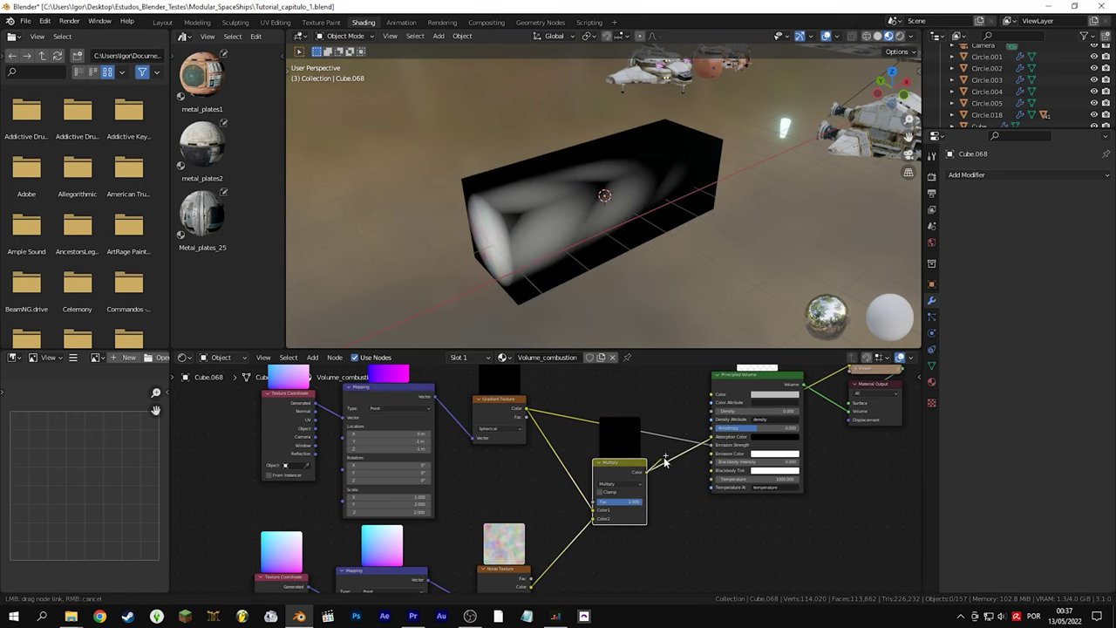
{"action": "left_click_drag", "start_coordinate": [716, 448], "coordinate": [712, 446]}
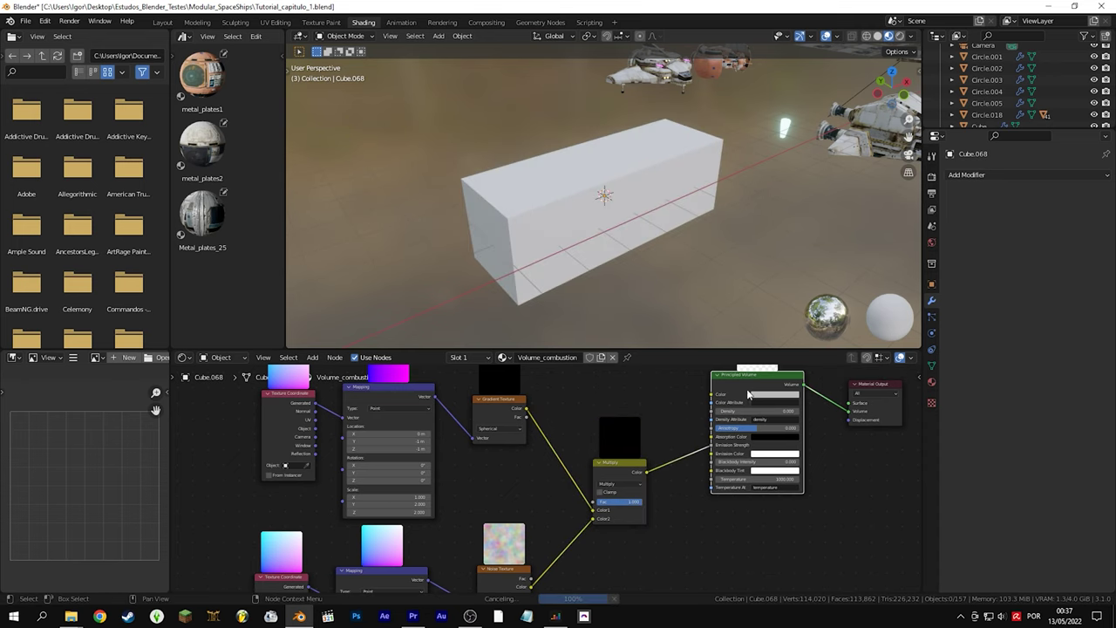
Insert a ColorRamp between the noise and Multiply, sliding its black stop left to thin the noise
{"action": "middle_click_drag", "start_coordinate": [647, 336], "coordinate": [610, 331]}
{"action": "middle_click_drag", "start_coordinate": [585, 543], "coordinate": [658, 447]}
{"action": "scroll", "coordinate": [659, 448], "scroll_direction": "up", "scroll_amount": 1}
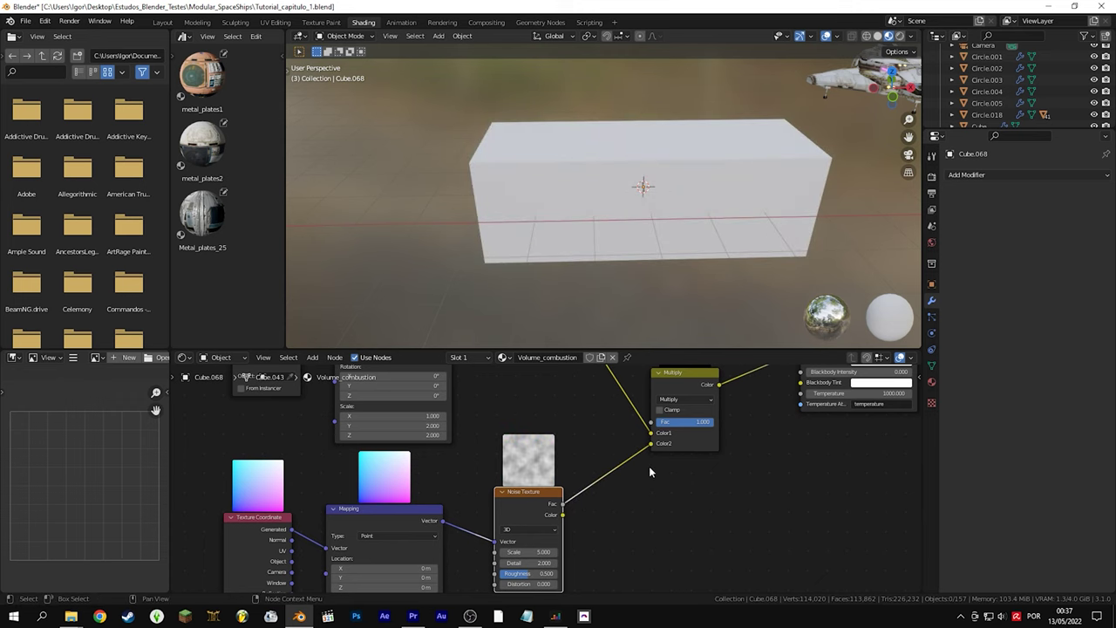
{"action": "middle_click_drag", "start_coordinate": [640, 261], "coordinate": [636, 279]}
{"action": "scroll", "coordinate": [523, 488], "scroll_direction": "up", "scroll_amount": 1}
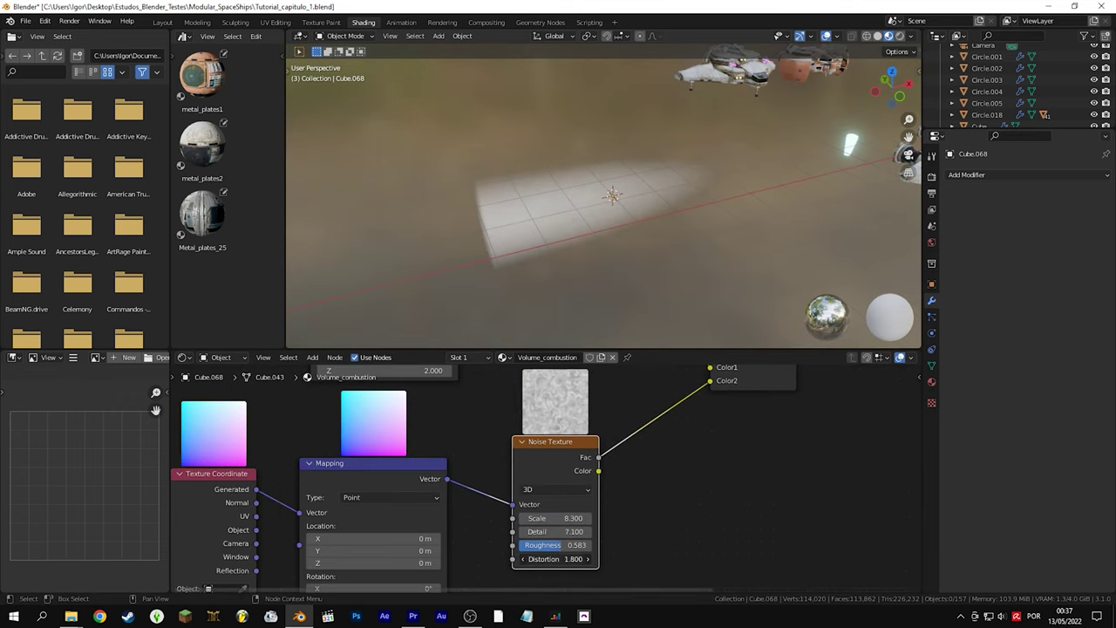
{"action": "scroll", "coordinate": [582, 523], "scroll_direction": "down", "scroll_amount": 3}
{"action": "key", "text": "shift+a"}
{"action": "type", "text": "c"}
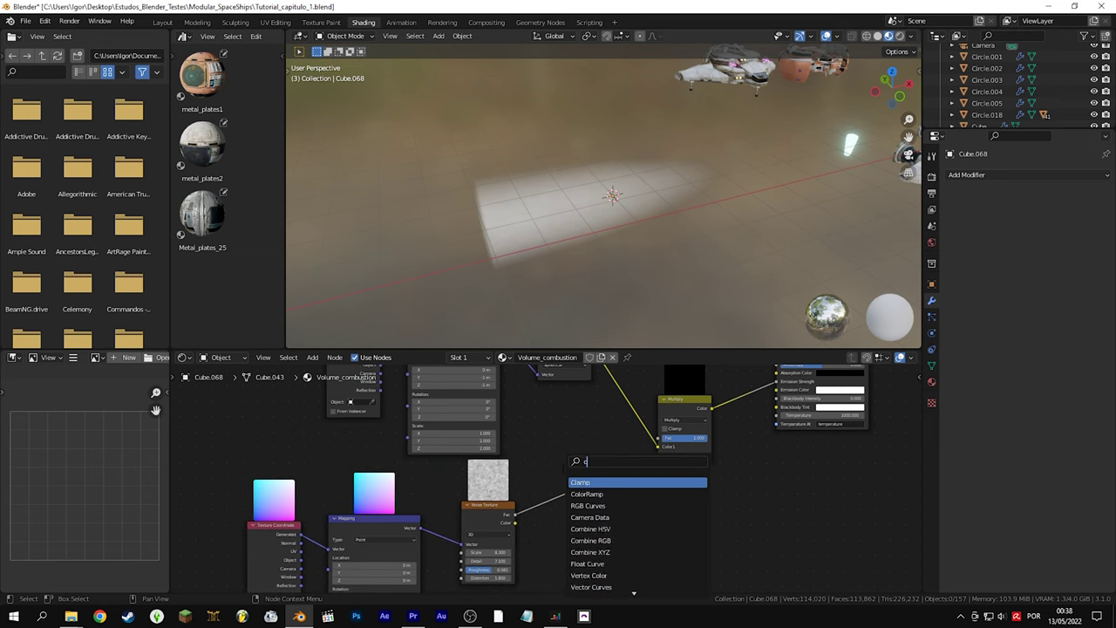
{"action": "type", "text": "olor"}
{"action": "key", "text": "Return"}
{"action": "left_click", "coordinate": [585, 517]}
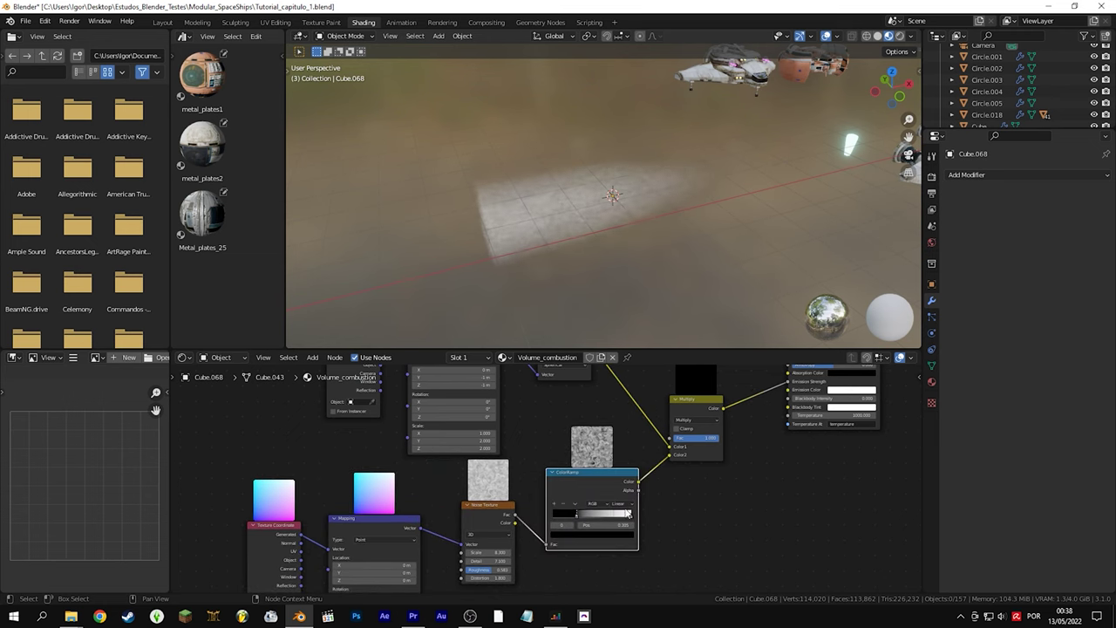
{"action": "scroll", "coordinate": [585, 517], "scroll_direction": "up", "scroll_amount": 2}
{"action": "scroll", "coordinate": [511, 211], "scroll_direction": "up", "scroll_amount": 2}
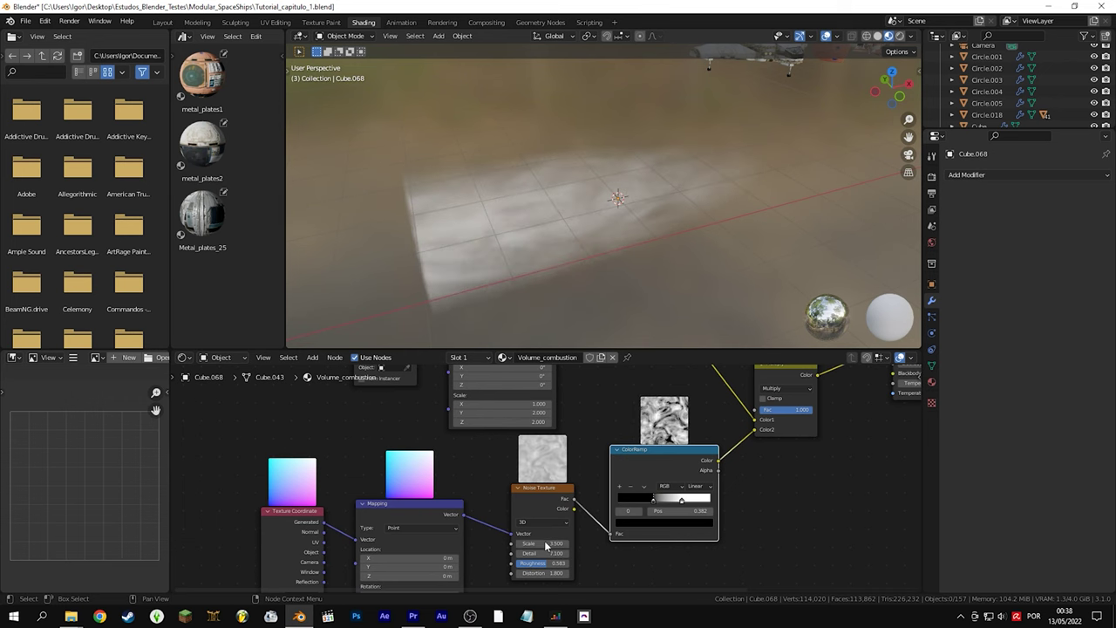
{"action": "scroll", "coordinate": [594, 575], "scroll_direction": "up", "scroll_amount": 2}
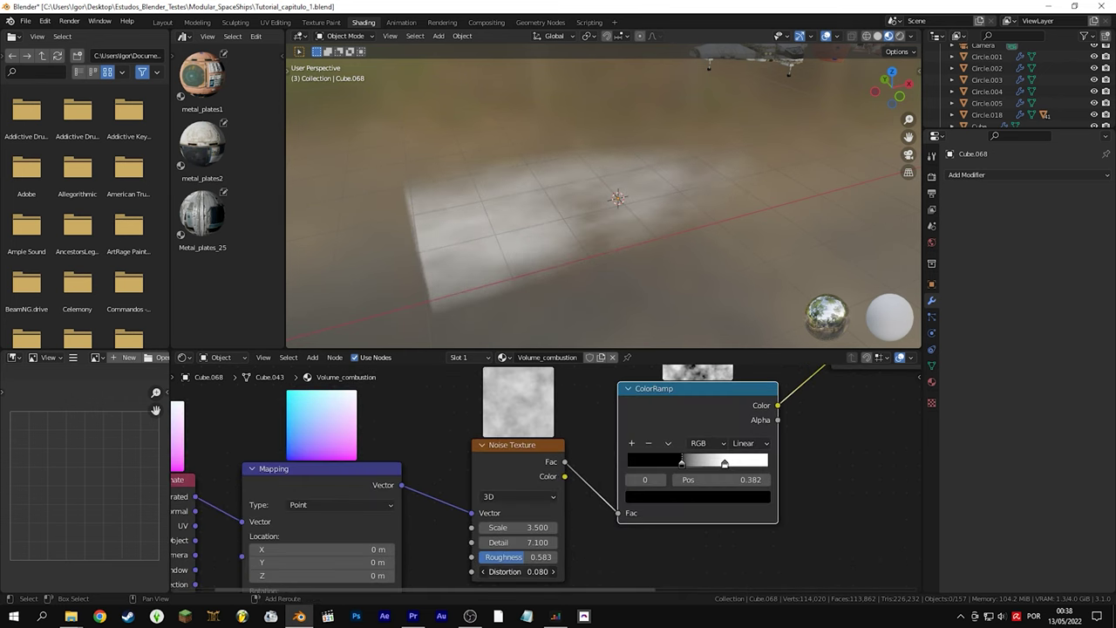
{"action": "left_click_drag", "start_coordinate": [682, 462], "coordinate": [696, 466]}
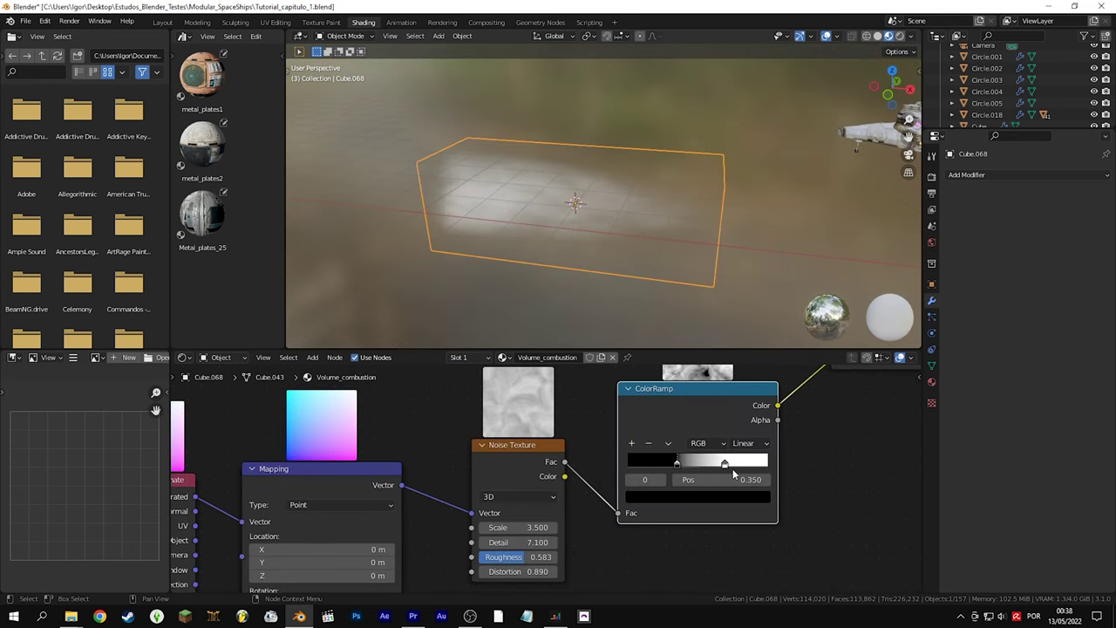
{"action": "left_click_drag", "start_coordinate": [732, 468], "coordinate": [686, 460]}
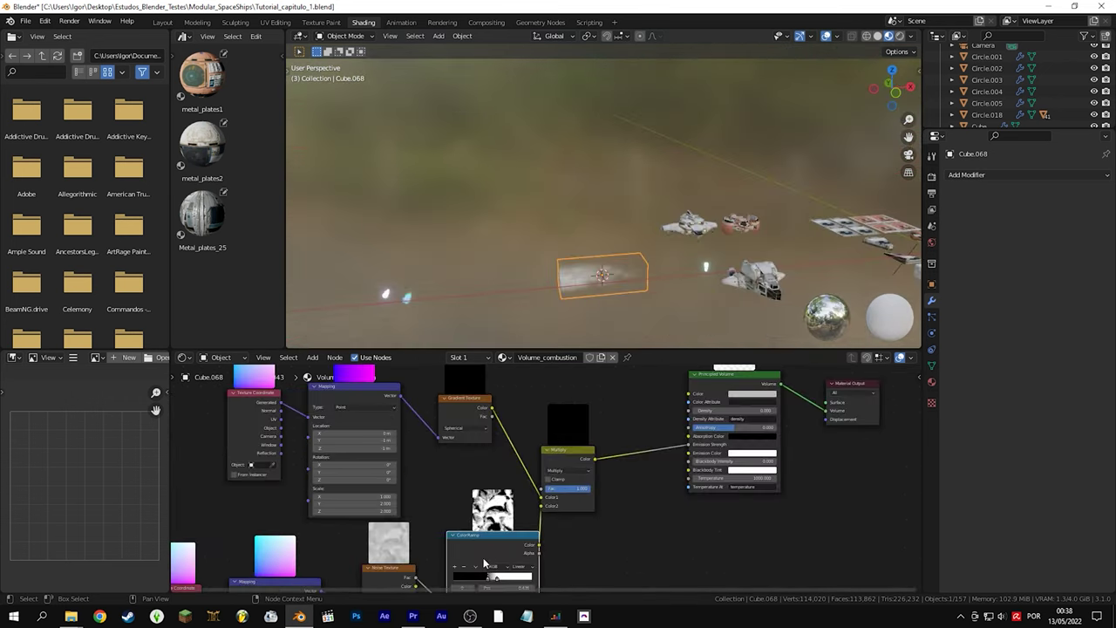
Reposition the ColorRamp, adjust its stops, and connect it to the volume's Emission Strength
{"action": "key", "text": "g"}
{"action": "left_click", "coordinate": [630, 411]}
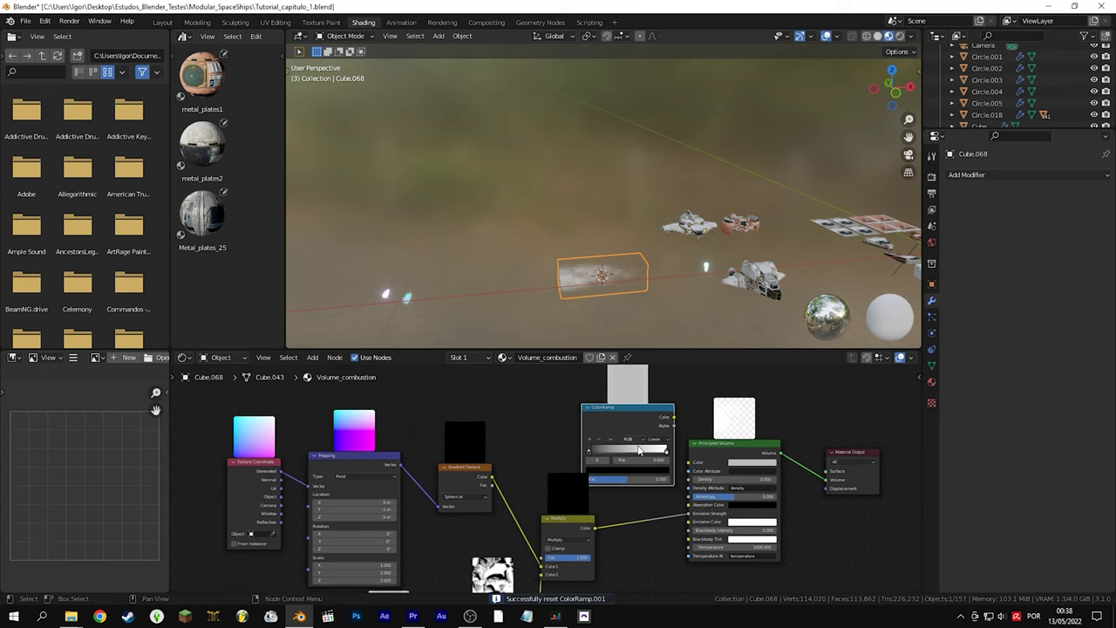
{"action": "scroll", "coordinate": [558, 470], "scroll_direction": "down", "scroll_amount": 3}
{"action": "scroll", "coordinate": [471, 506], "scroll_direction": "up", "scroll_amount": 4}
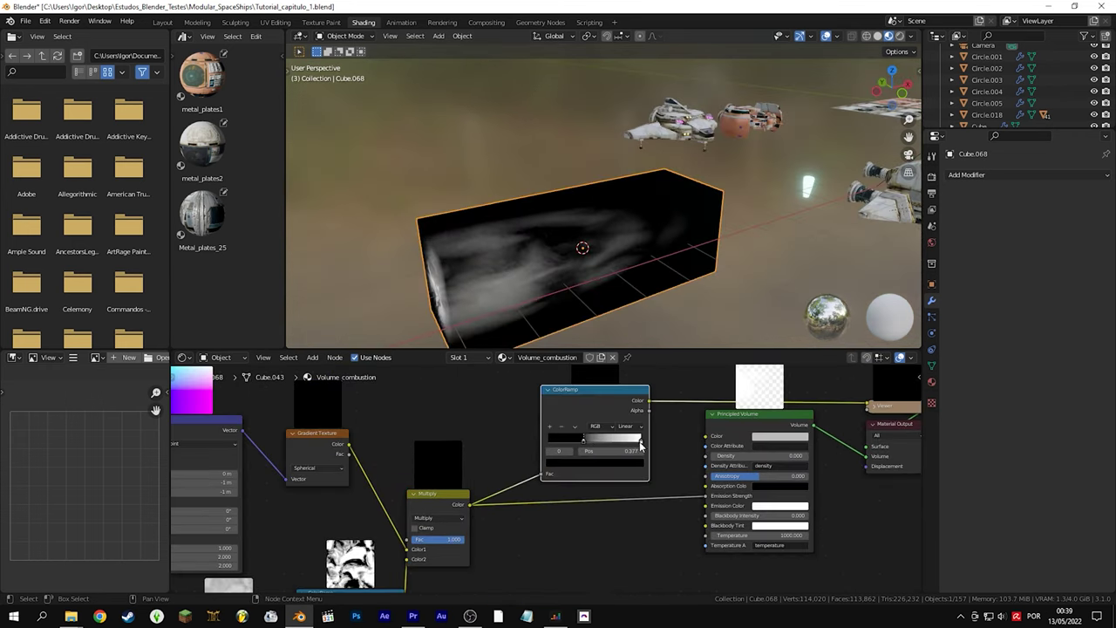
{"action": "left_click_drag", "start_coordinate": [581, 442], "coordinate": [545, 422]}
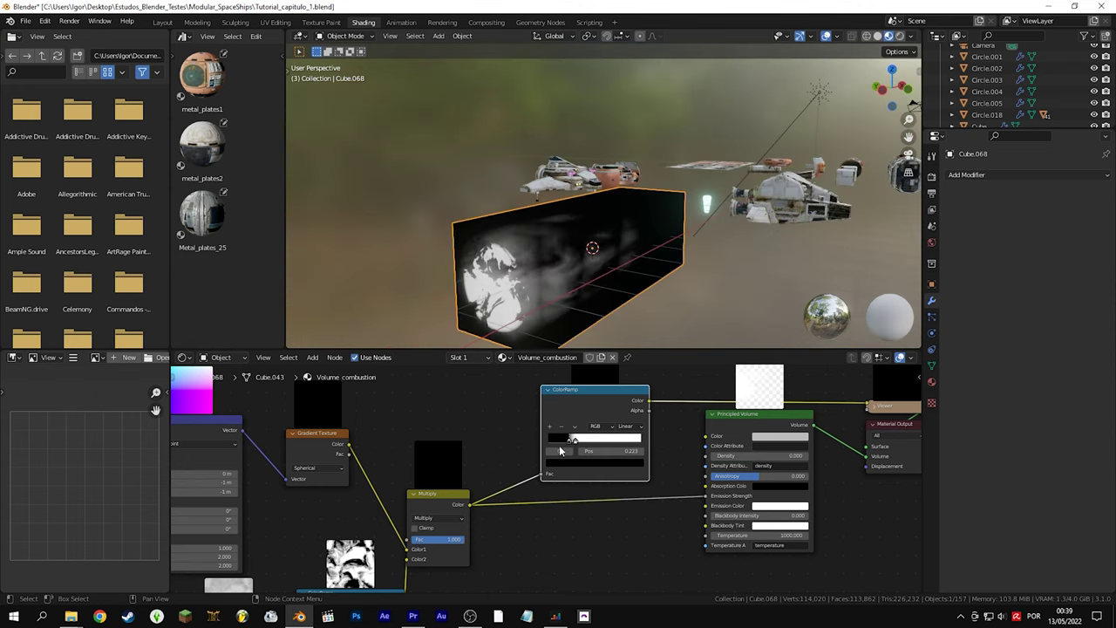
{"action": "left_click_drag", "start_coordinate": [708, 497], "coordinate": [708, 497]}
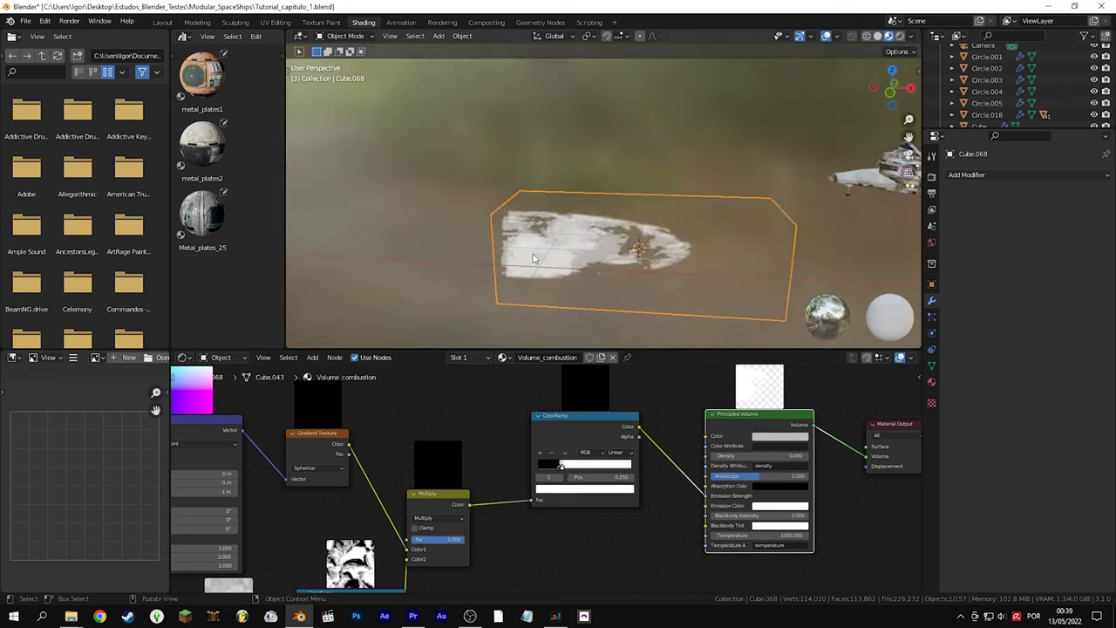
{"action": "left_click_drag", "start_coordinate": [565, 469], "coordinate": [569, 469]}
{"action": "left_click", "coordinate": [579, 488]}
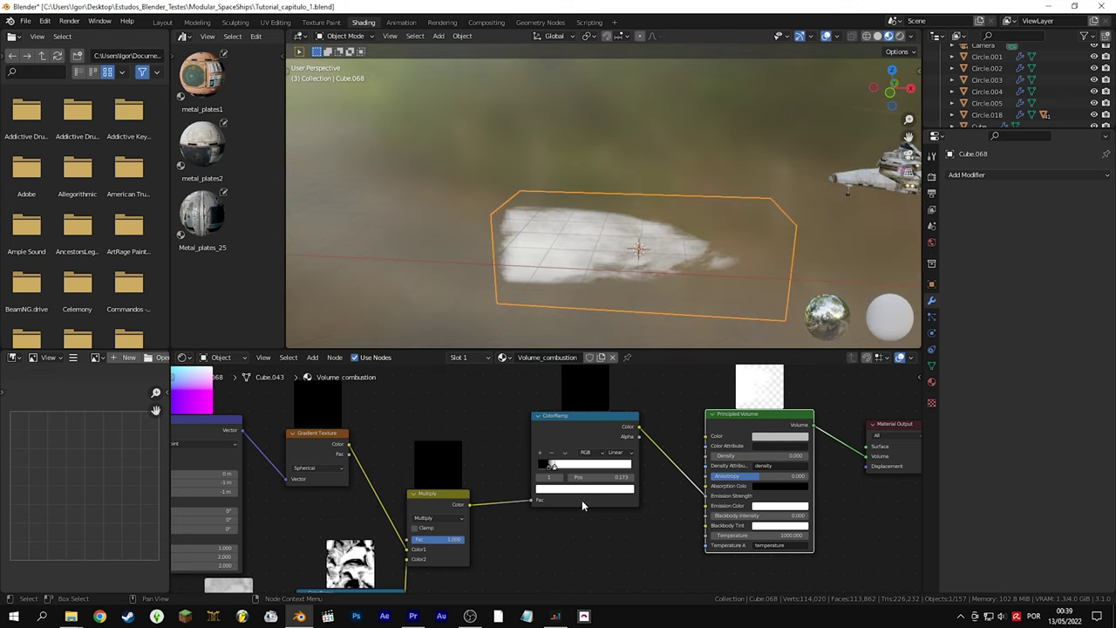
{"action": "left_click", "coordinate": [579, 487]}
{"action": "left_click", "coordinate": [582, 463]}
{"action": "key", "text": "BackSpace"}
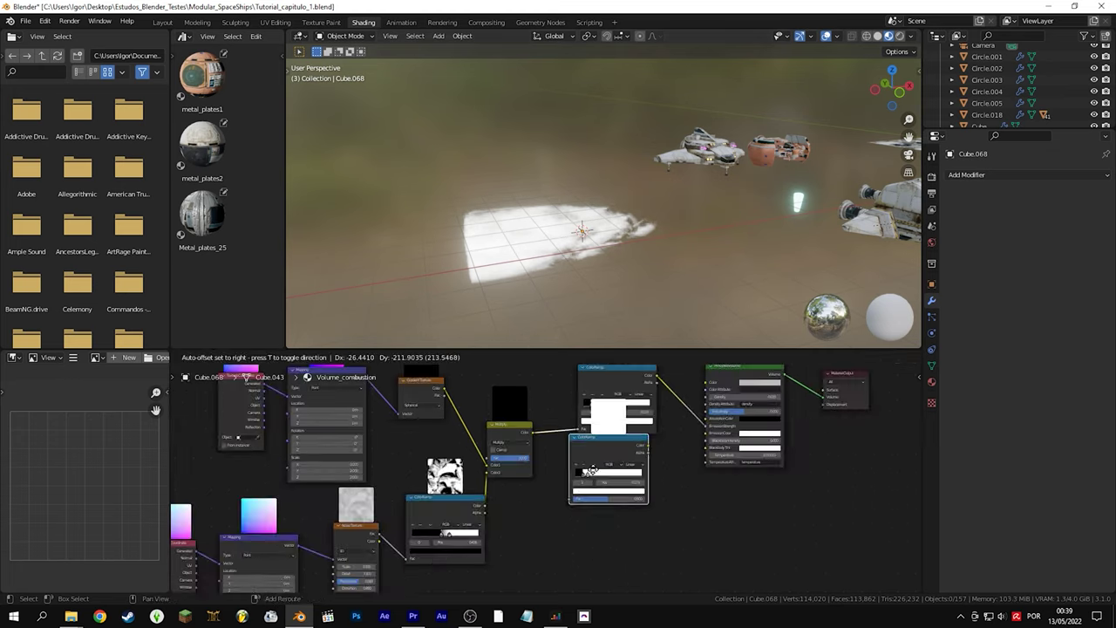
Feed Multiply into a second ColorRamp with a light blue white stop, and shift the mapping X location
{"action": "left_click_drag", "start_coordinate": [530, 431], "coordinate": [586, 540]}
{"action": "scroll", "coordinate": [712, 457], "scroll_direction": "up", "scroll_amount": 4}
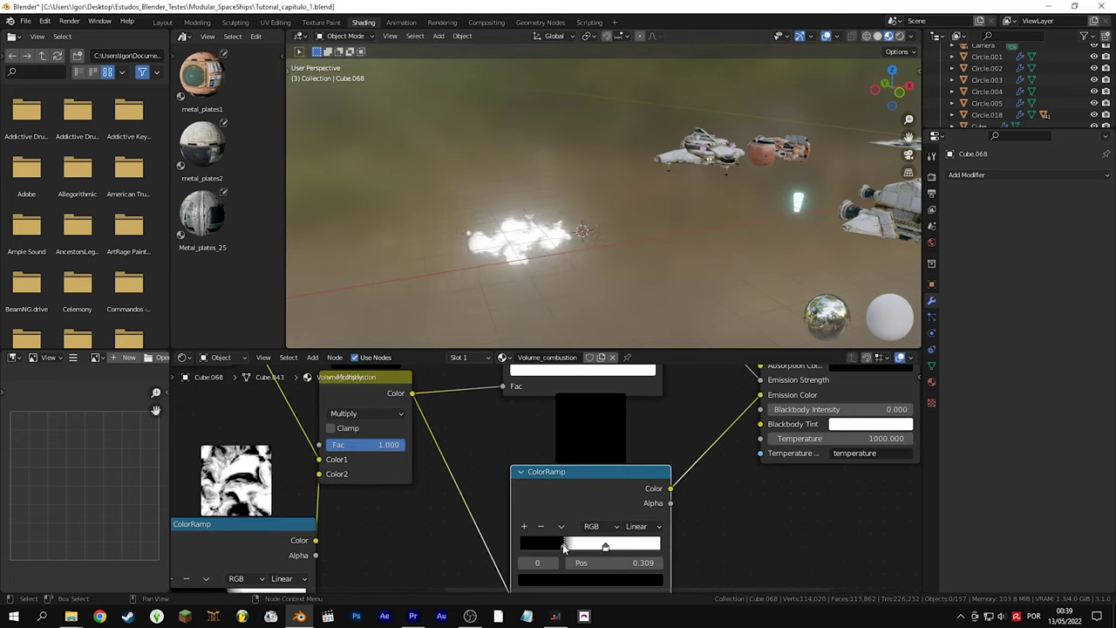
{"action": "scroll", "coordinate": [580, 549], "scroll_direction": "down", "scroll_amount": 2}
{"action": "left_click", "coordinate": [591, 532]}
{"action": "left_click", "coordinate": [582, 426]}
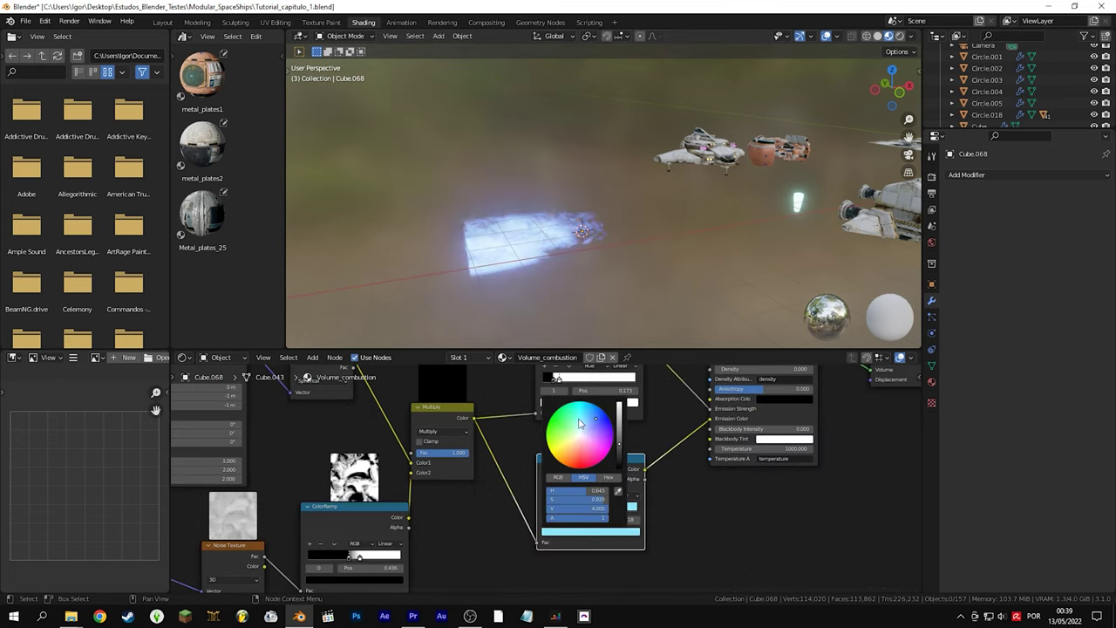
{"action": "left_click", "coordinate": [589, 531]}
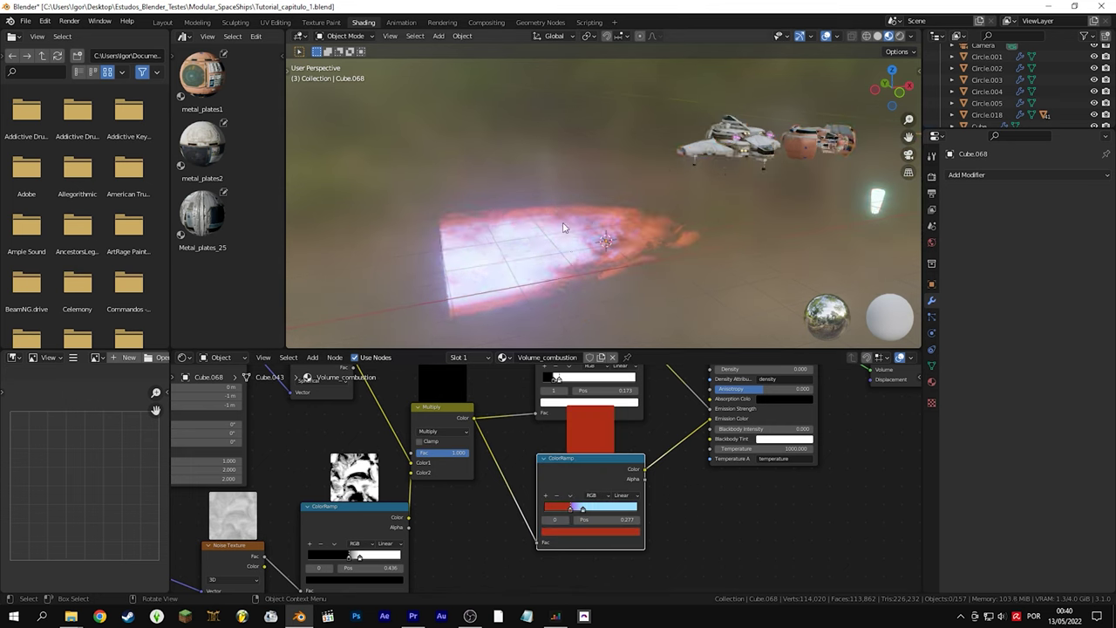
{"action": "scroll", "coordinate": [349, 454], "scroll_direction": "up", "scroll_amount": 5}
{"action": "mouse_move", "coordinate": [419, 427]}
{"action": "left_mouse_down"}
{"action": "mouse_move", "coordinate": [401, 427]}
{"action": "mouse_move", "coordinate": [435, 428]}
{"action": "left_mouse_up"}
{"action": "left_click", "coordinate": [436, 428]}
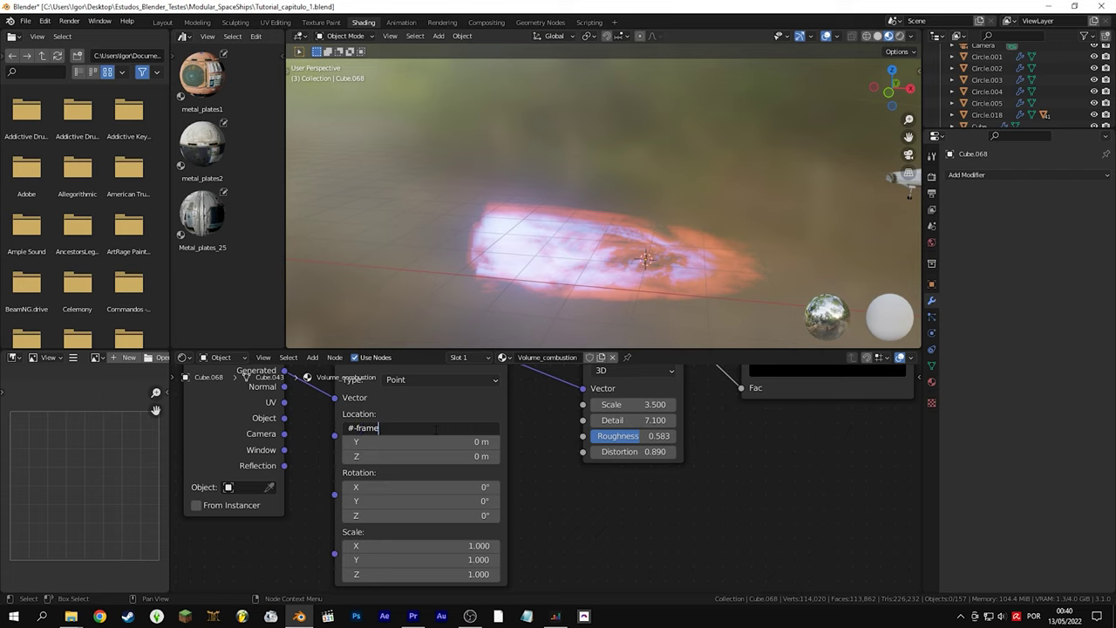
Drive the Mapping X location with a frame-based expression and the Noise W with #frame/10
{"action": "key", "text": "Return"}
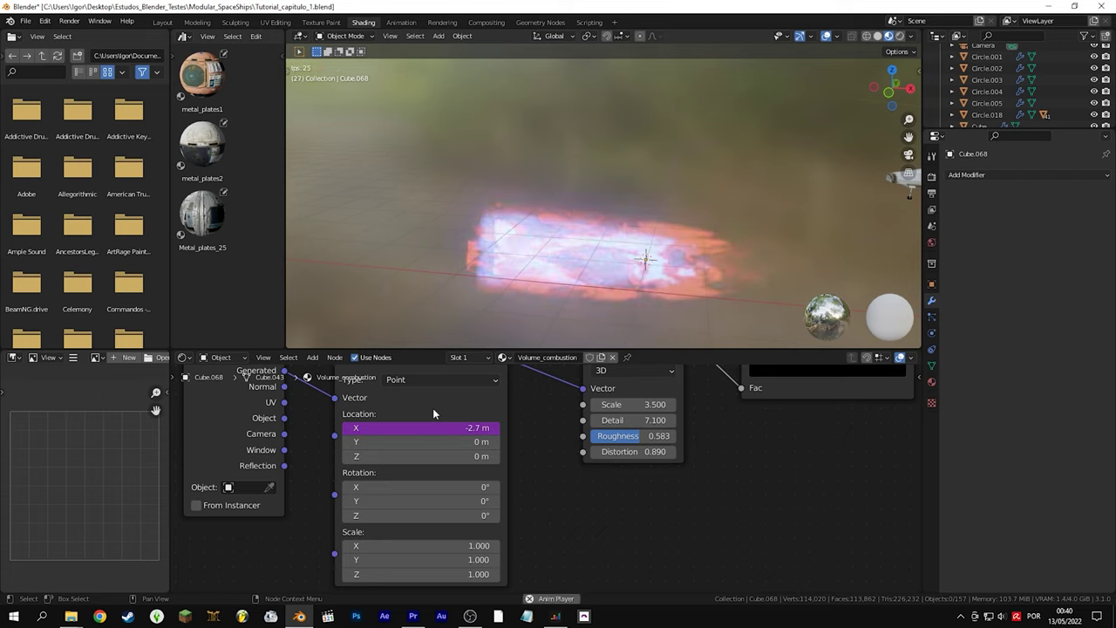
{"action": "key", "text": "Return"}
{"action": "middle_click_drag", "start_coordinate": [663, 365], "coordinate": [550, 412]}
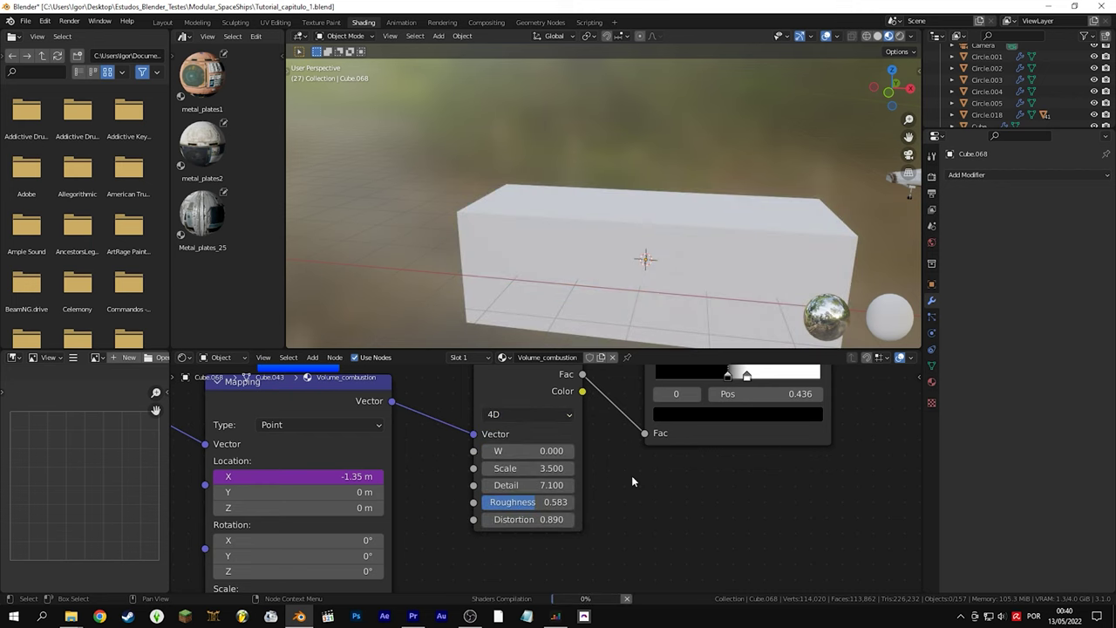
{"action": "scroll", "coordinate": [558, 436], "scroll_direction": "up", "scroll_amount": 1}
{"action": "left_click_drag", "start_coordinate": [527, 451], "coordinate": [689, 450]}
{"action": "left_click", "coordinate": [527, 450]}
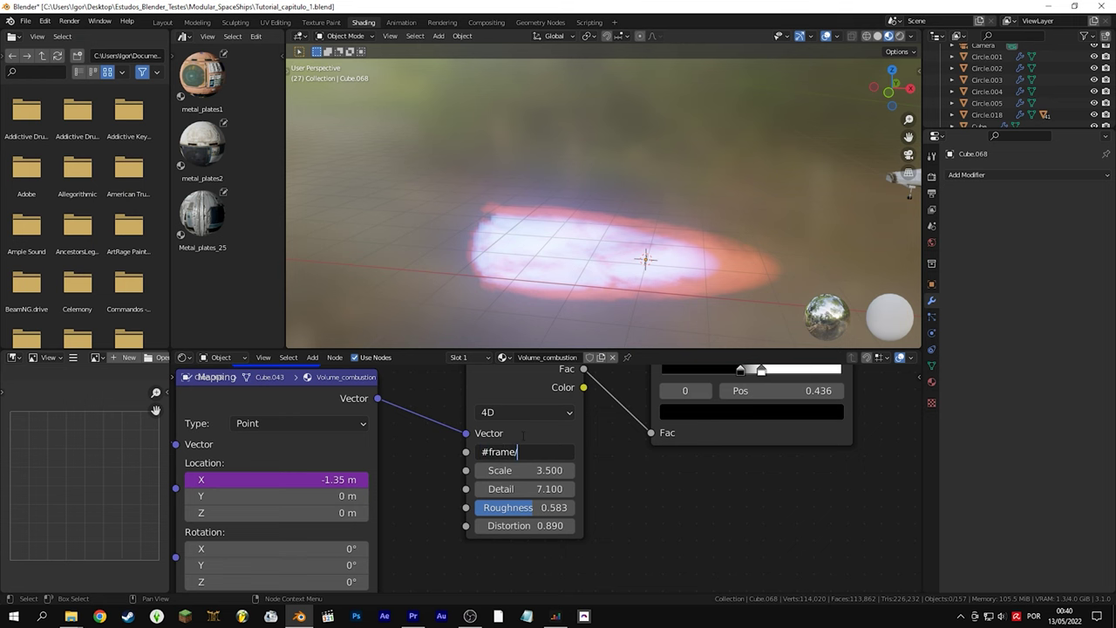
{"action": "type", "text": "#frame/10"}
{"action": "key", "text": "Return"}
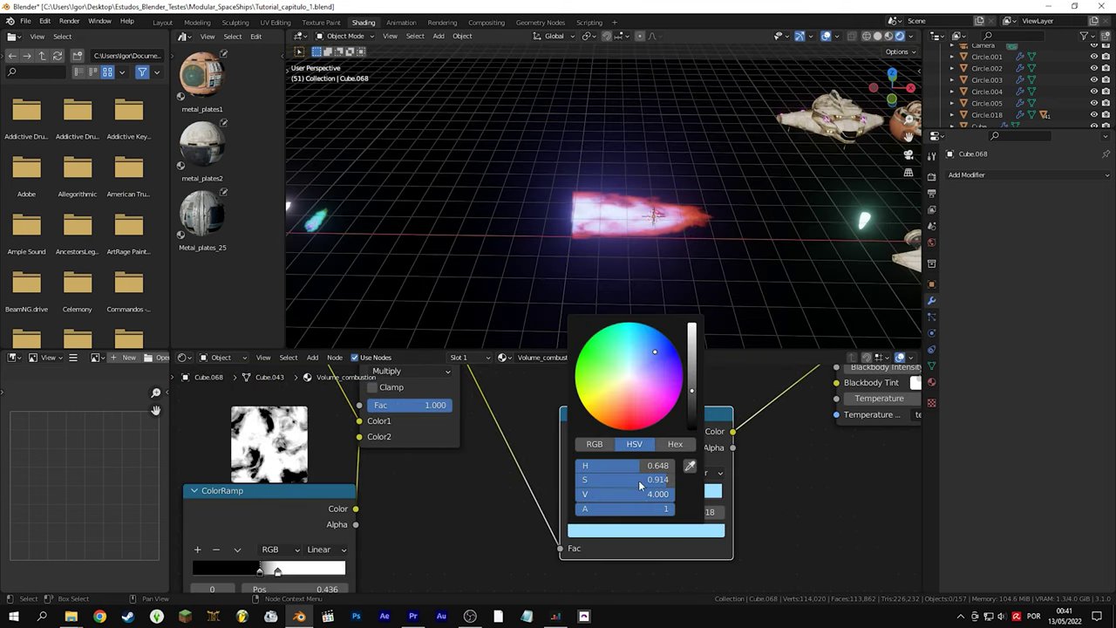
Set the stop brightness to 4, make the left stop orange at about 0.305, and play the animation
{"action": "key", "text": "Return"}
{"action": "left_click", "coordinate": [618, 494]}
{"action": "left_click", "coordinate": [619, 529]}
{"action": "key", "text": "ctrl+v"}
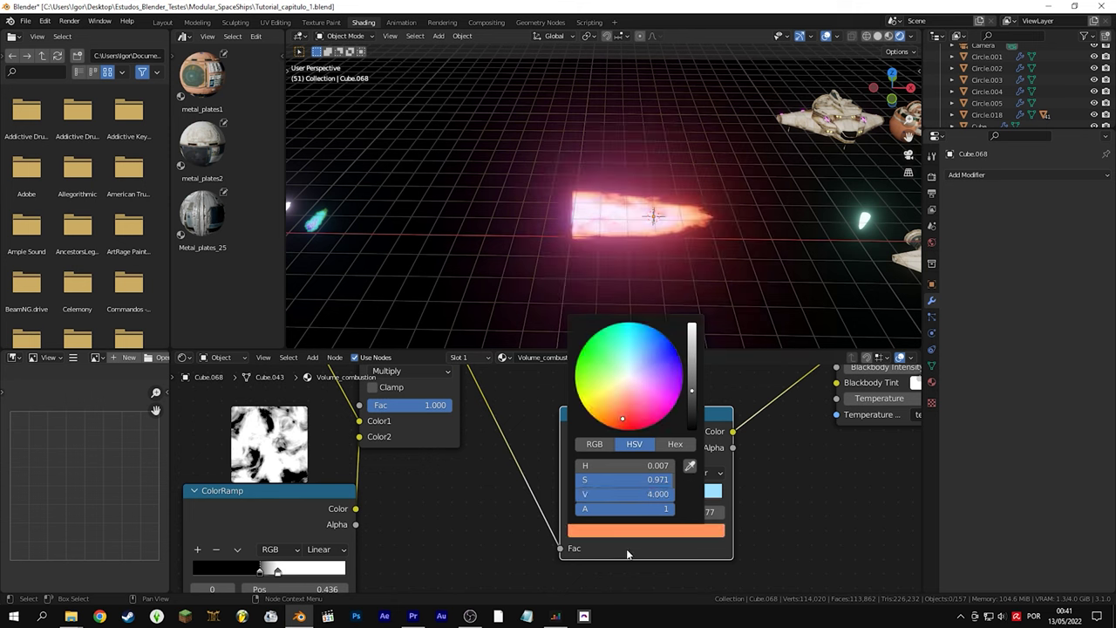
{"action": "mouse_move", "coordinate": [618, 495]}
{"action": "left_mouse_down"}
{"action": "mouse_move", "coordinate": [603, 494]}
{"action": "mouse_move", "coordinate": [617, 494]}
{"action": "left_mouse_up"}
{"action": "key", "text": "space"}
{"action": "middle_click_drag", "start_coordinate": [662, 245], "coordinate": [642, 232]}
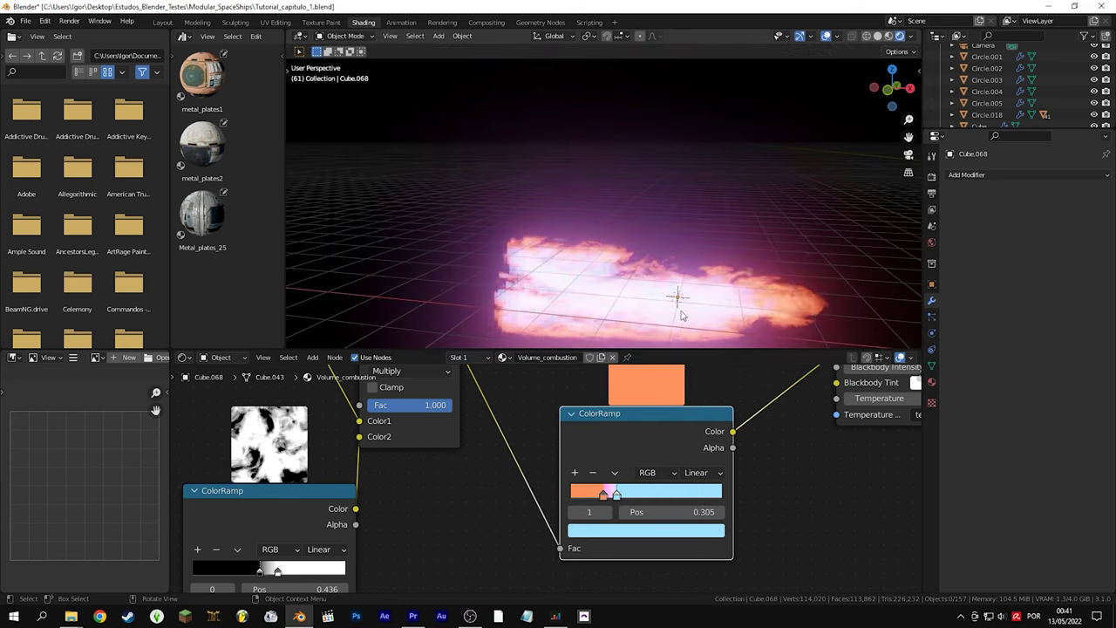
{"action": "scroll", "coordinate": [646, 235], "scroll_direction": "down", "scroll_amount": 4}
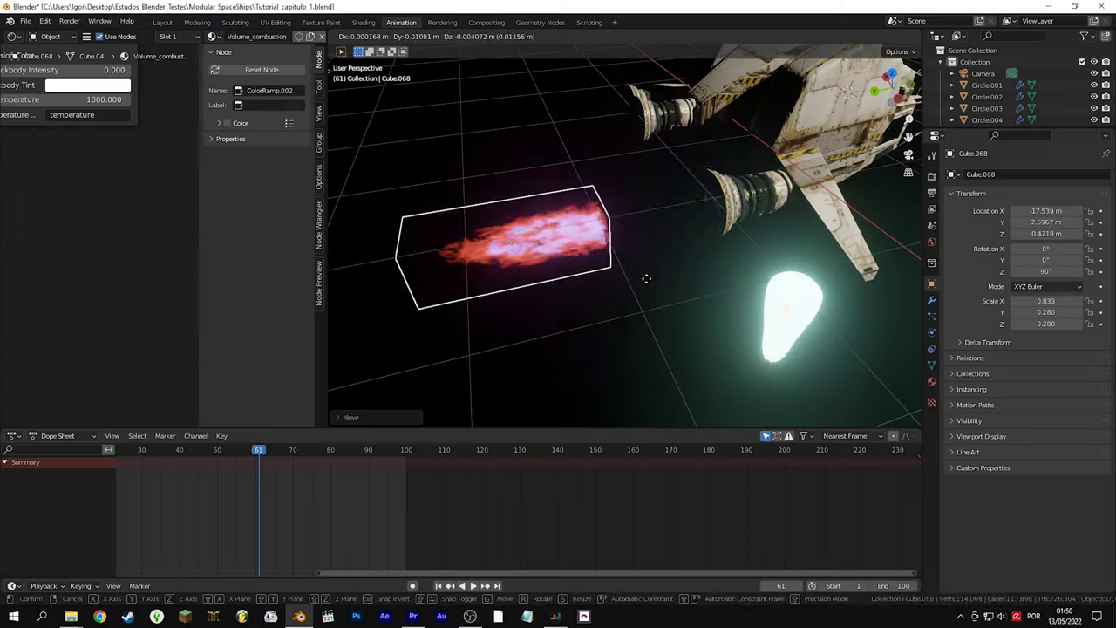
Move the flame box along Y onto the ship's engine nozzle
{"action": "key", "text": "g"}
{"action": "key", "text": "y"}
{"action": "left_click", "coordinate": [766, 246]}
{"action": "middle_click_drag", "start_coordinate": [767, 246], "coordinate": [688, 257]}
{"action": "middle_click_drag", "start_coordinate": [684, 154], "coordinate": [767, 166]}
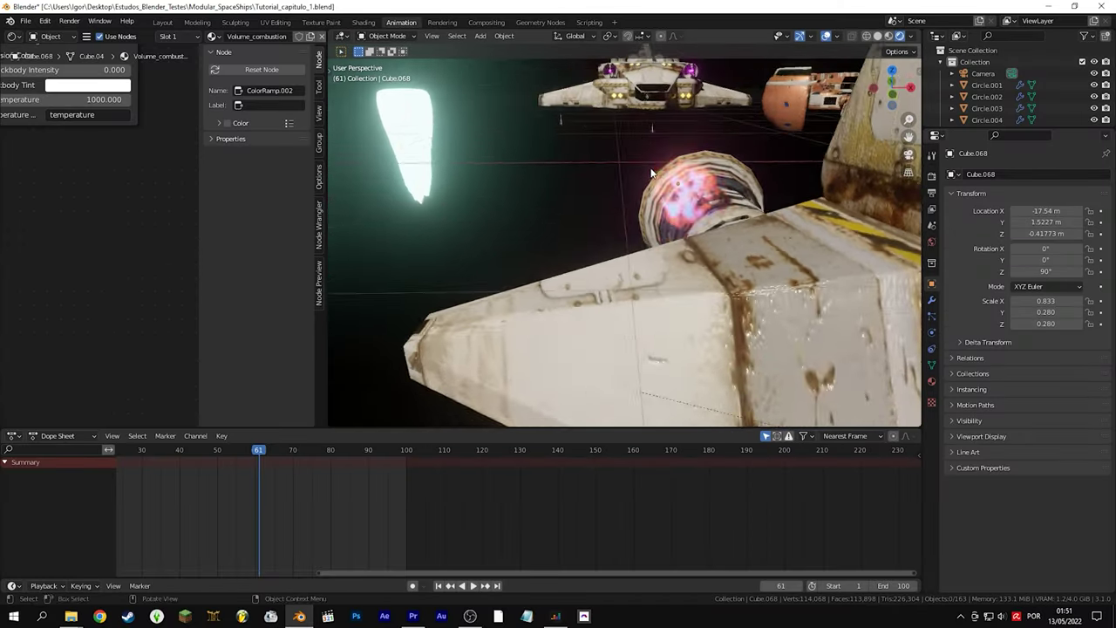
Switch the render engine to Cycles
{"action": "left_click", "coordinate": [931, 175]}
{"action": "left_click", "coordinate": [1032, 174]}
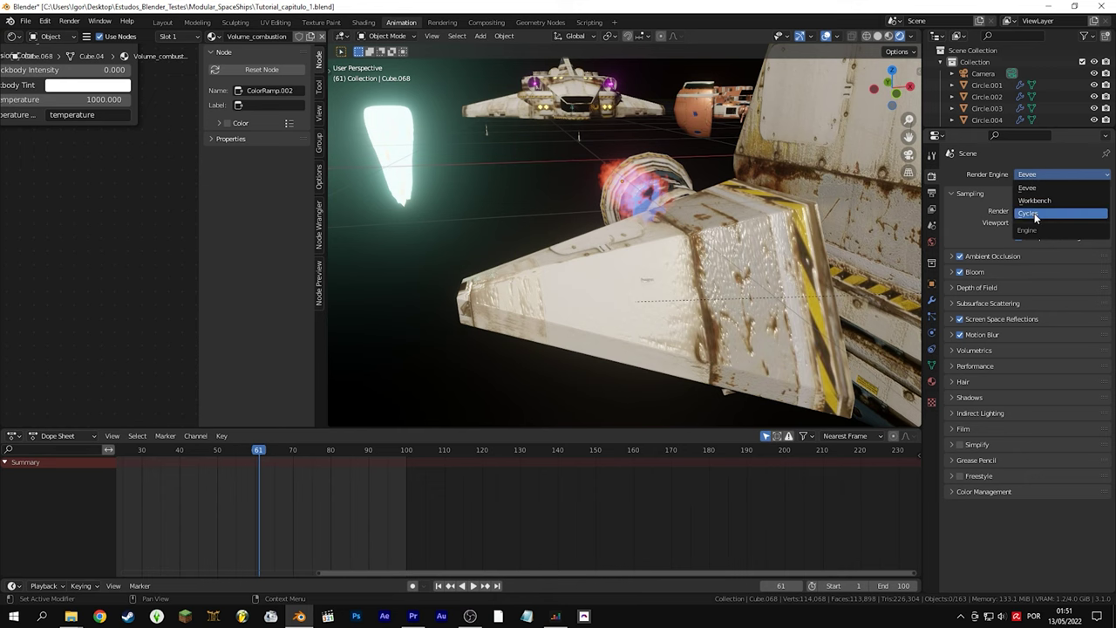
{"action": "left_click", "coordinate": [1038, 213]}
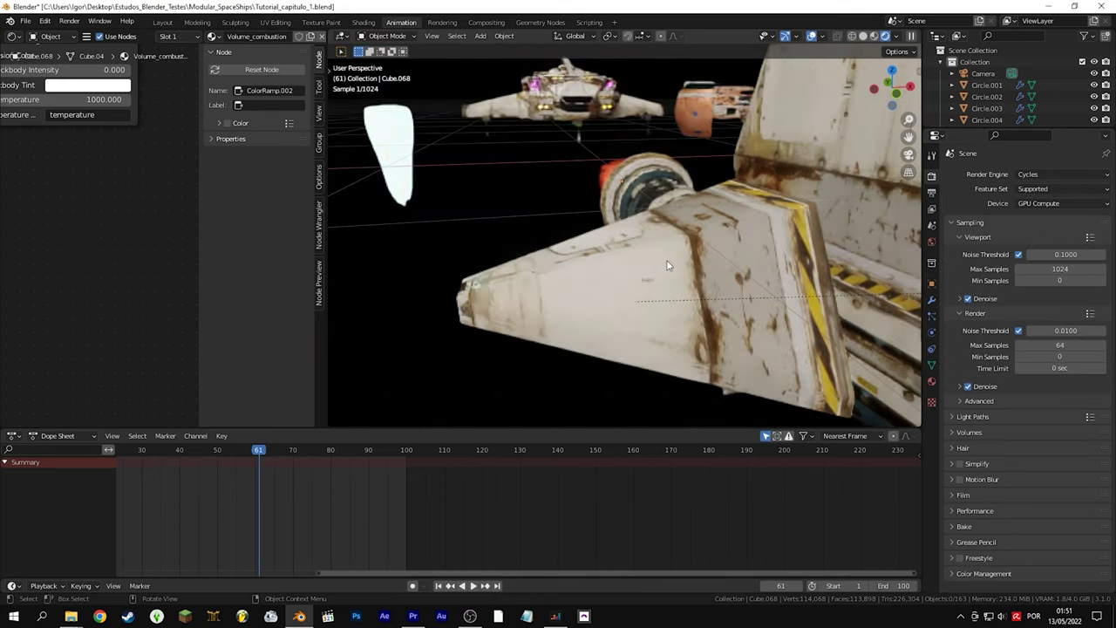